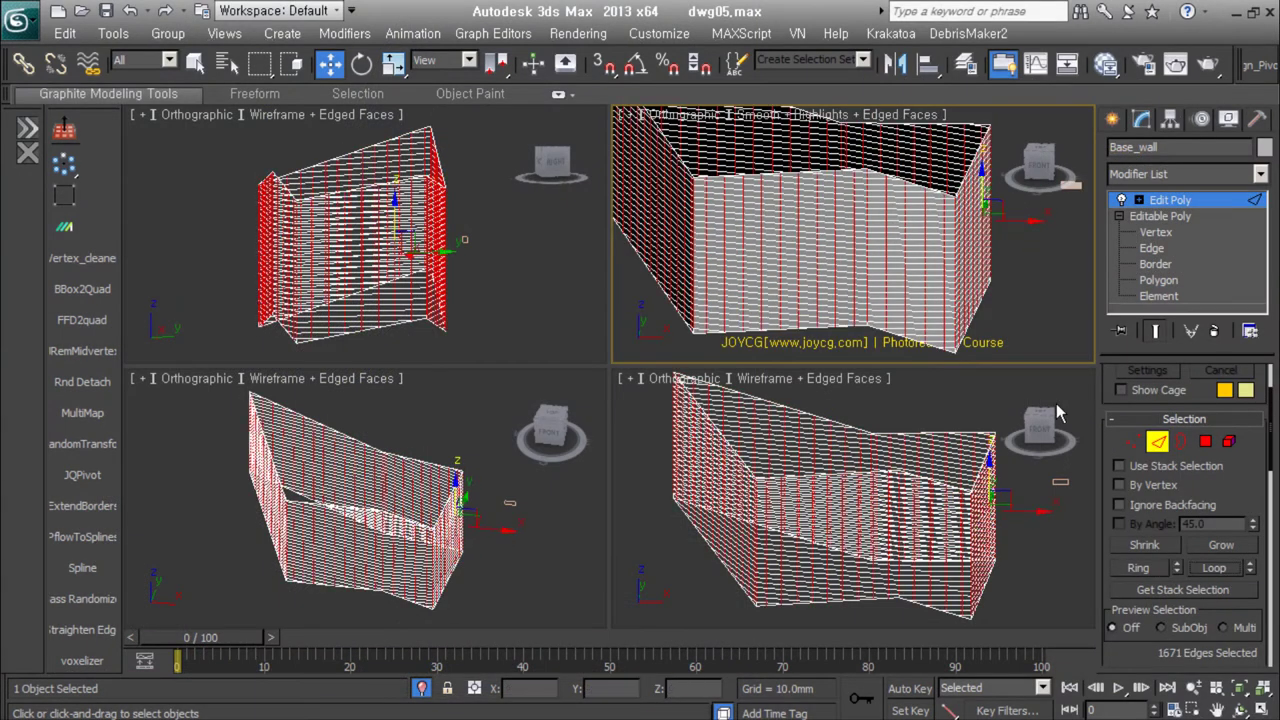
Step: Orbit around Base_wall, then start and cancel a chamfer on the selected edges
{"action": "mouse_move", "coordinate": [817, 231]}
{"action": "middle_mouse_down", "text": "alt"}
{"action": "mouse_move", "coordinate": [803, 186]}
{"action": "mouse_move", "coordinate": [818, 243]}
{"action": "mouse_move", "coordinate": [867, 275]}
{"action": "mouse_move", "coordinate": [944, 156]}
{"action": "middle_mouse_up", "text": "alt"}
{"action": "right_click", "coordinate": [860, 255]}
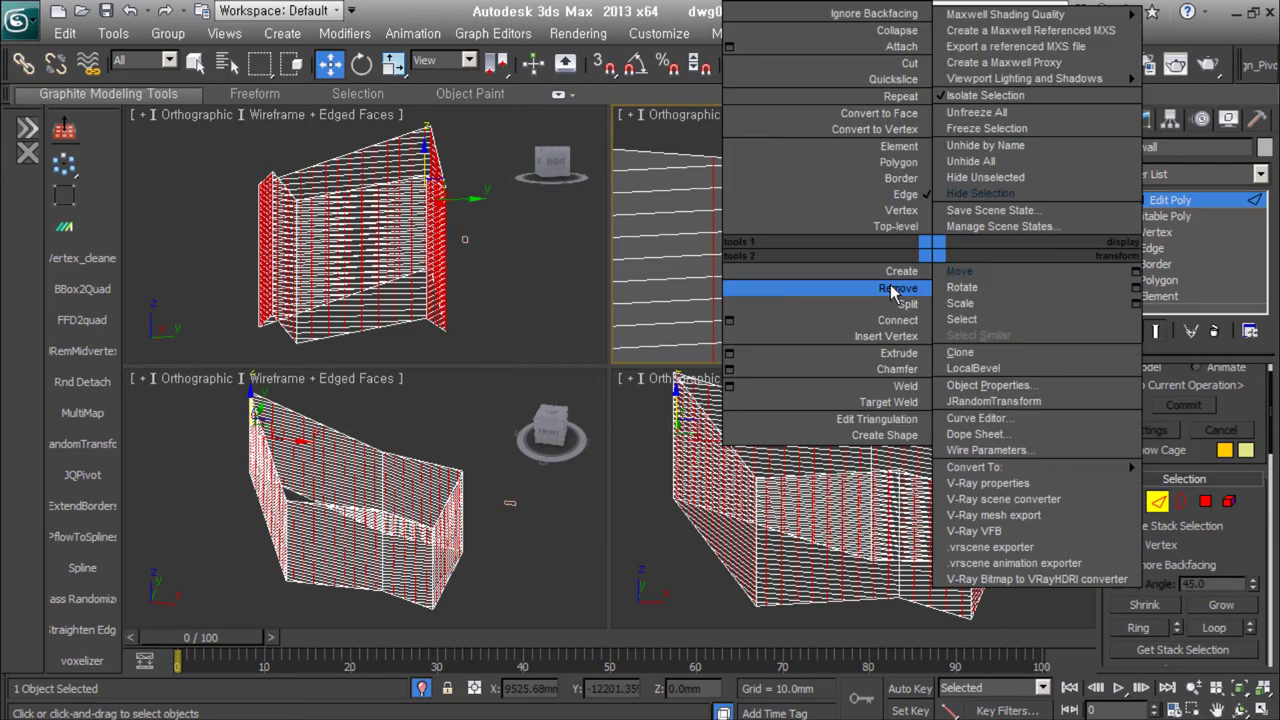
{"action": "left_click", "coordinate": [830, 360]}
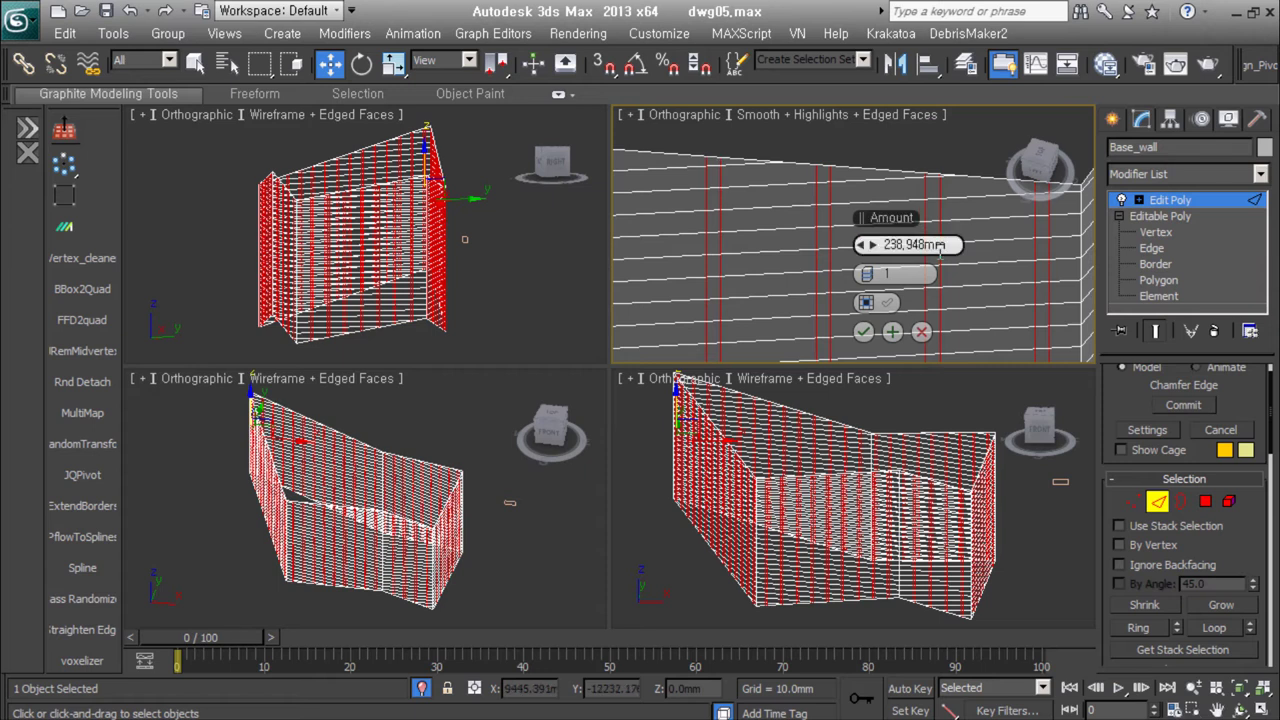
{"action": "left_click", "coordinate": [864, 331]}
Step: Extrude the selected vertical edges with width 100 mm and height 0 mm
{"action": "right_click", "coordinate": [900, 266]}
{"action": "left_click", "coordinate": [860, 328]}
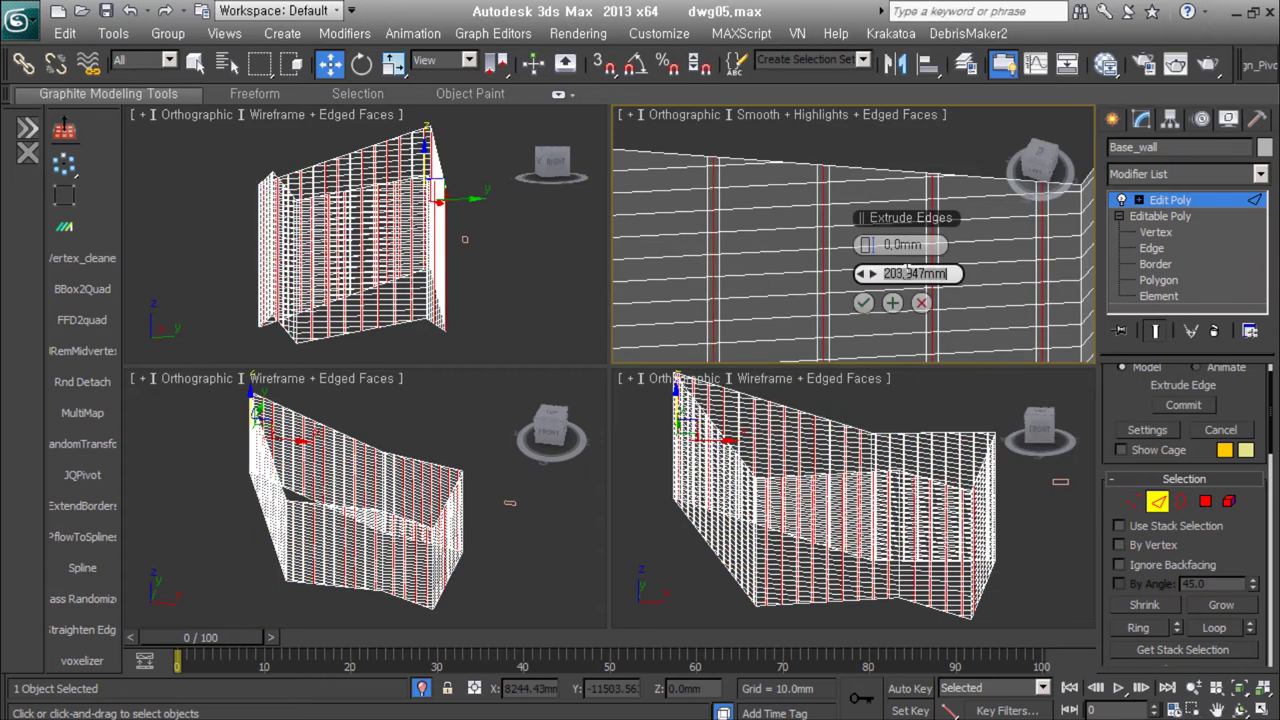
{"action": "type", "text": "100"}
{"action": "key", "text": "Return"}
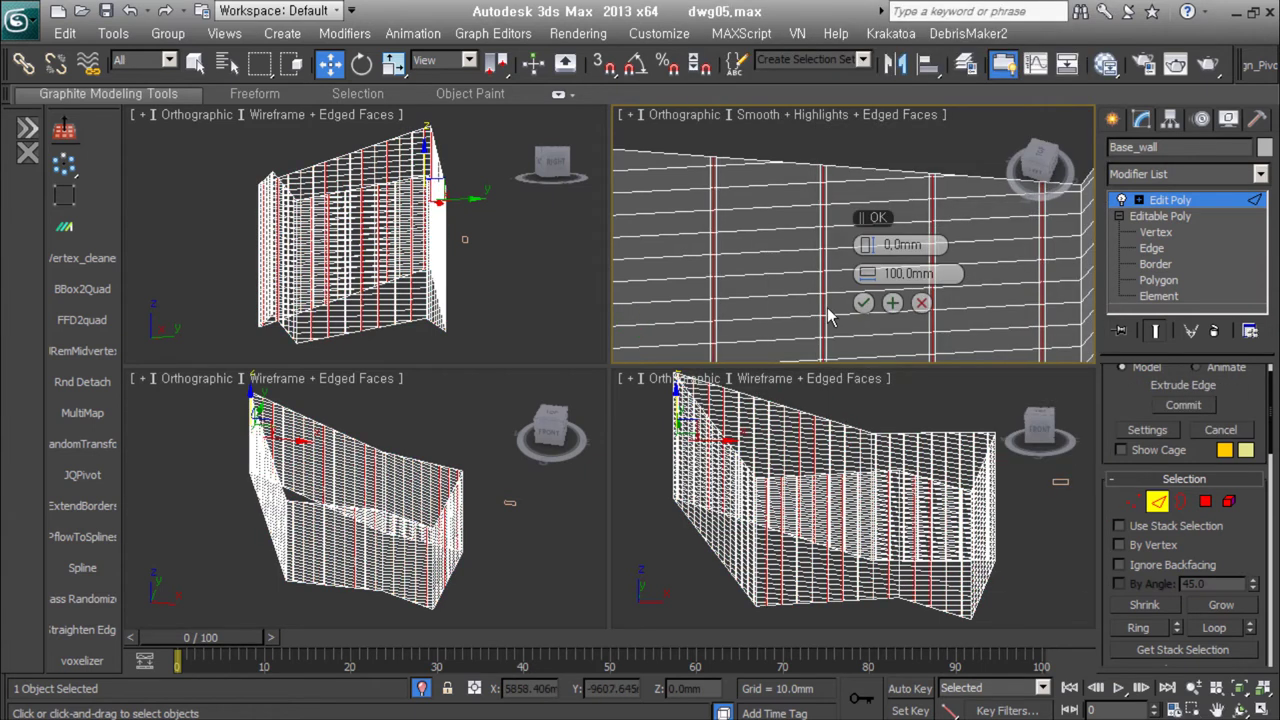
{"action": "left_click", "coordinate": [864, 304]}
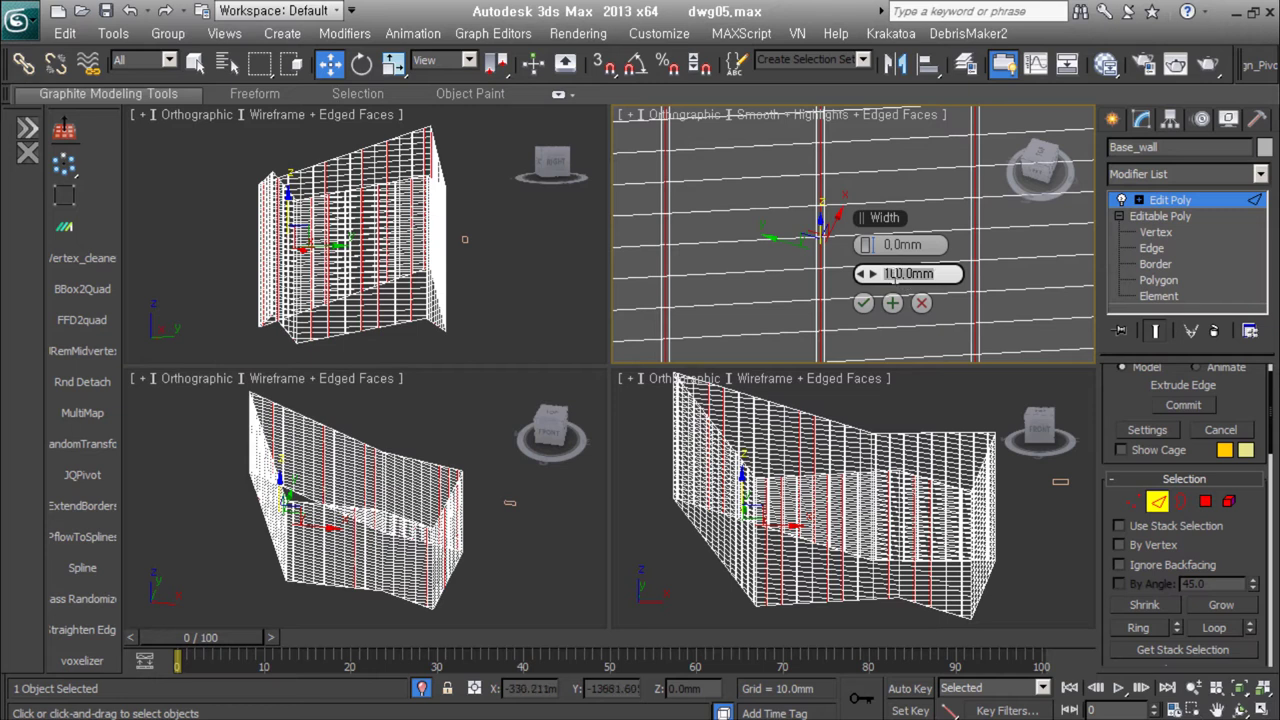
{"action": "type", "text": "6"}
{"action": "key", "text": "Return"}
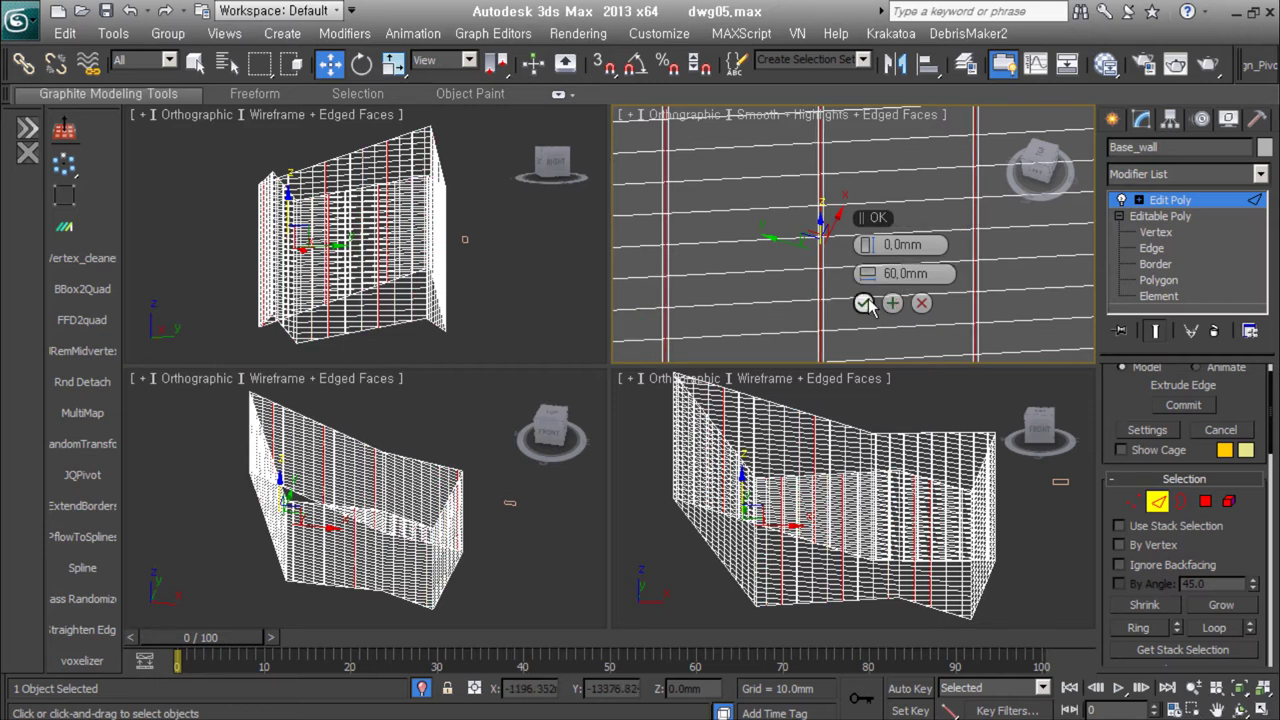
{"action": "type", "text": "100"}
{"action": "key", "text": "Return"}
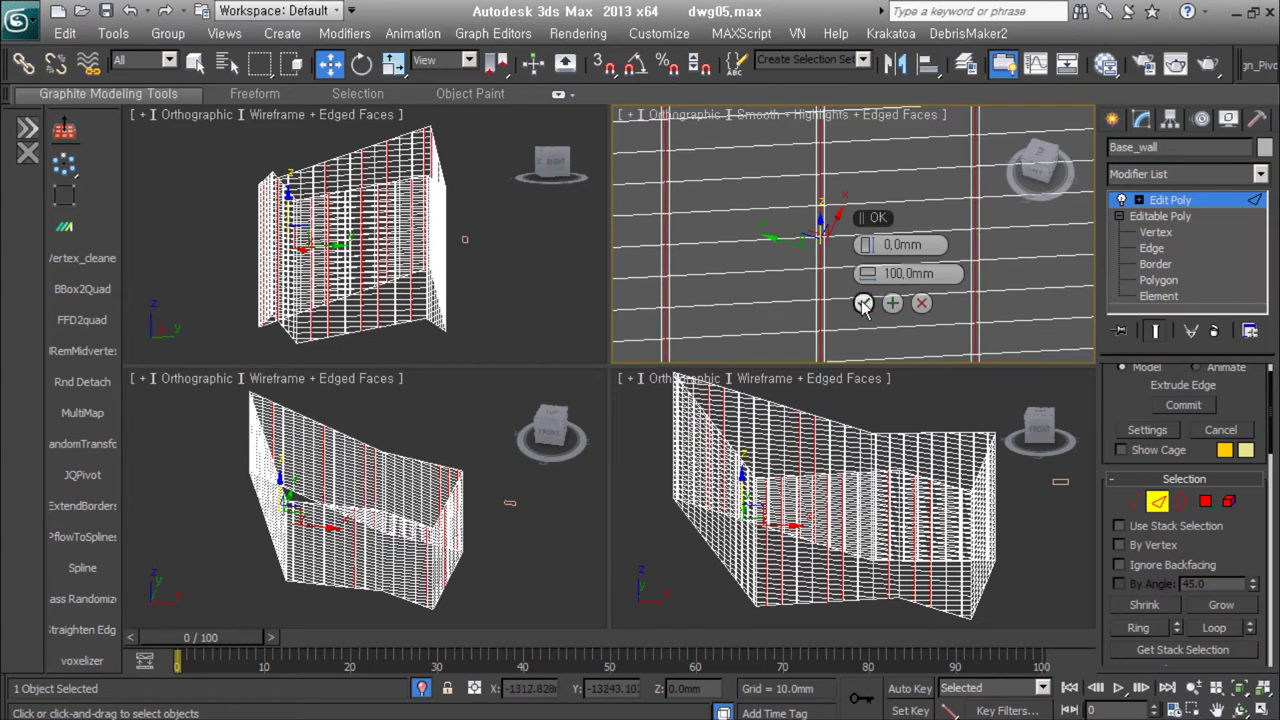
{"action": "left_click", "coordinate": [864, 304]}
Step: Detach the extruded strip polygons as a separate object named HFrame_V
{"action": "key", "text": "4"}
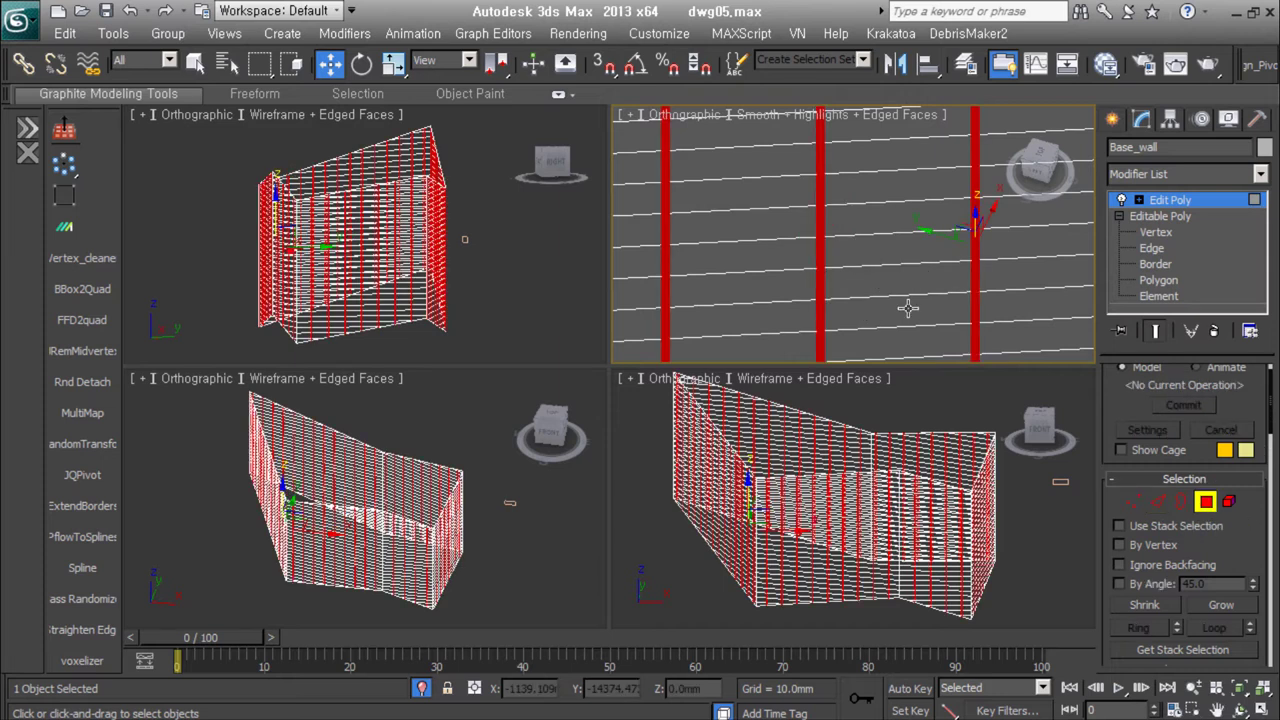
{"action": "scroll", "coordinate": [821, 267], "scroll_direction": "down", "scroll_amount": 5}
{"action": "scroll", "coordinate": [840, 270], "scroll_direction": "up", "scroll_amount": 5}
{"action": "scroll", "coordinate": [862, 277], "scroll_direction": "down", "scroll_amount": 5}
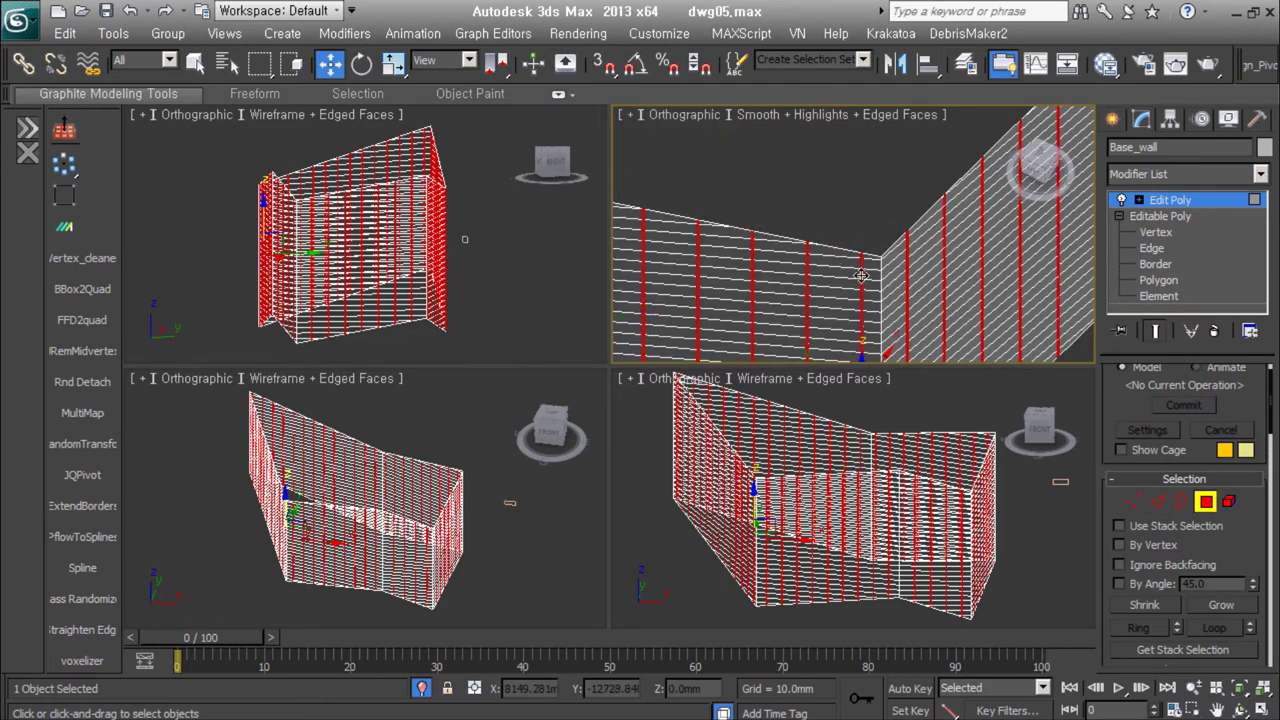
{"action": "right_click", "coordinate": [862, 277]}
{"action": "left_click", "coordinate": [750, 347]}
{"action": "key", "text": "Return"}
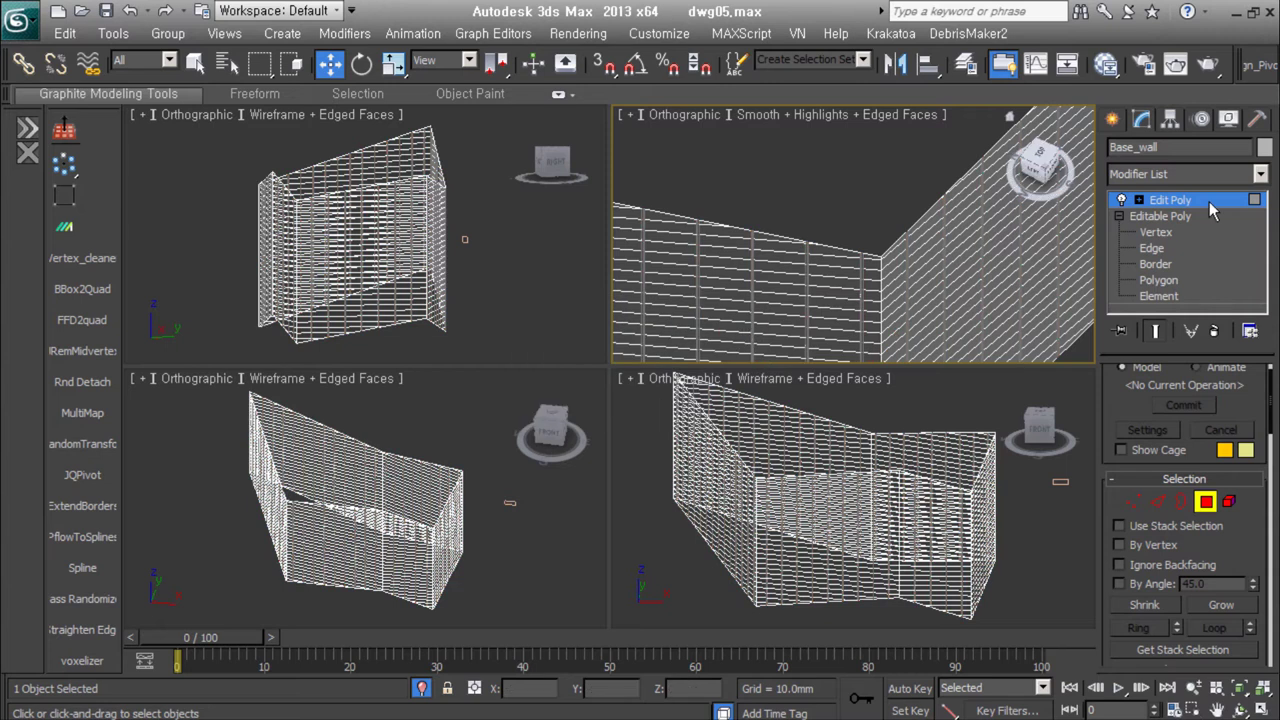
Step: Remove the Edit Poly modifier from Base_wall, check HFrame_V, and reselect Base_wall
{"action": "scroll", "coordinate": [832, 226], "scroll_direction": "up", "scroll_amount": 3}
{"action": "left_click", "coordinate": [1214, 330]}
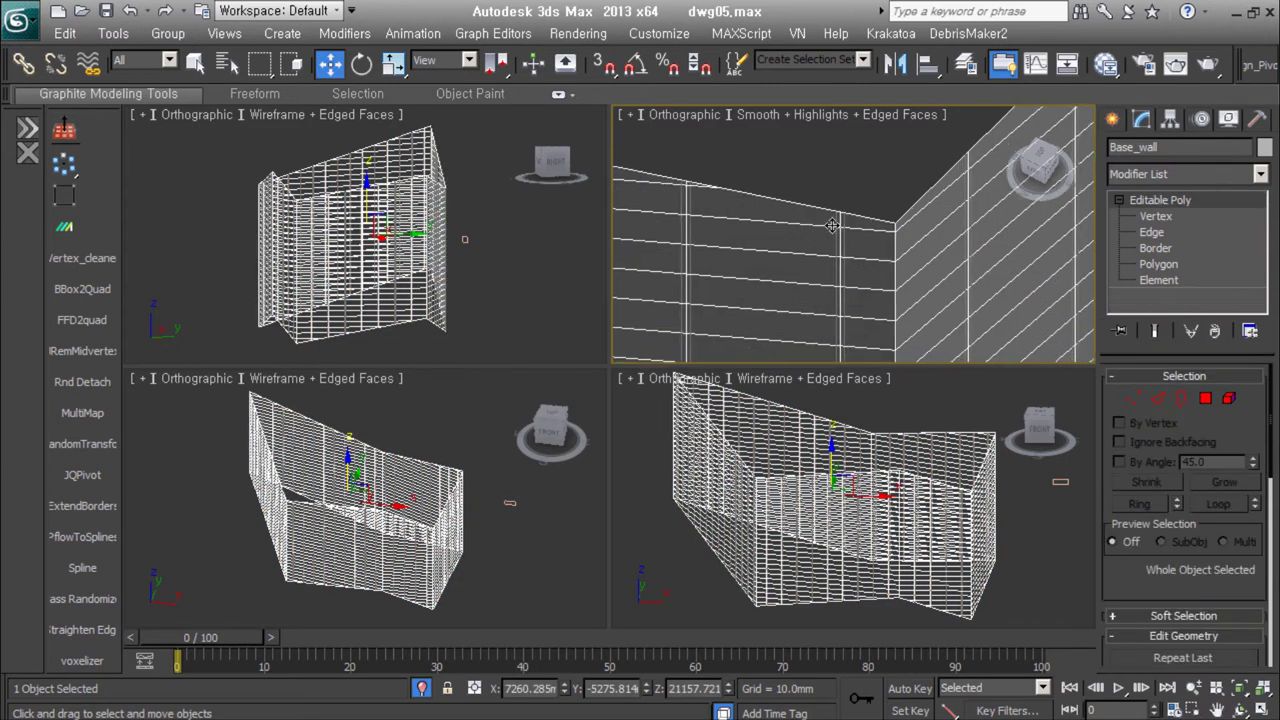
{"action": "left_click", "coordinate": [910, 230]}
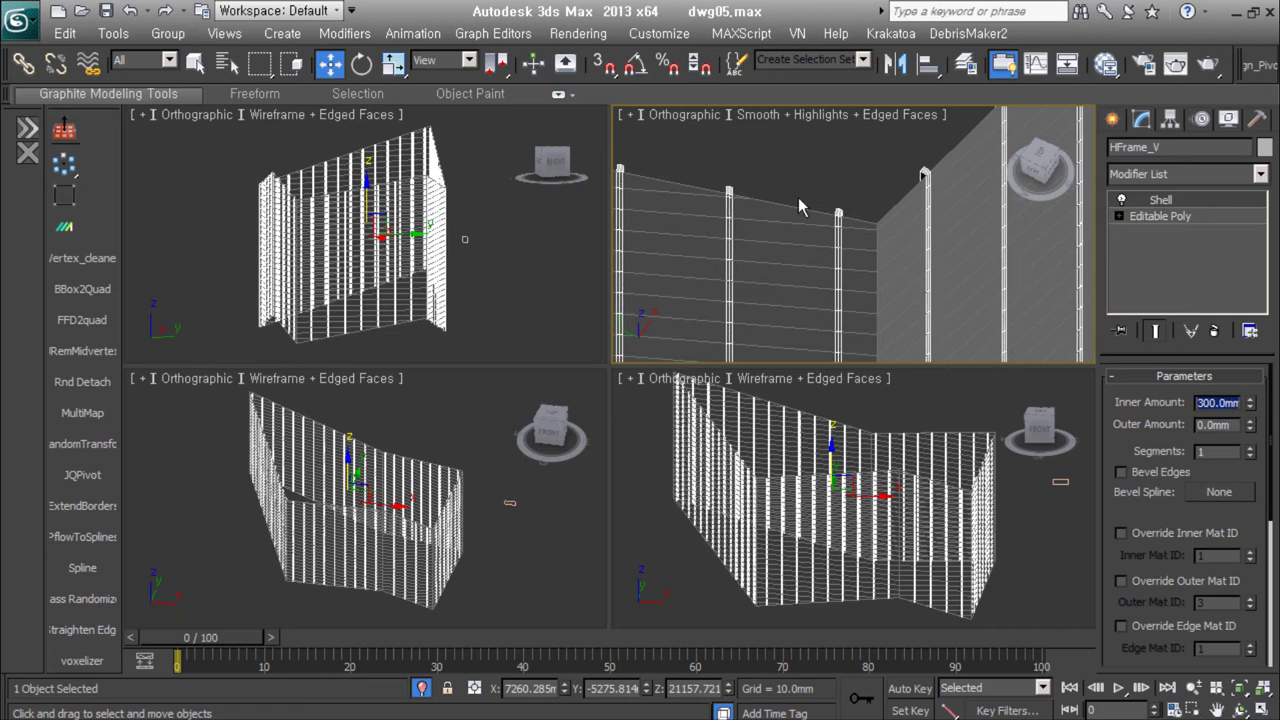
{"action": "left_click", "coordinate": [848, 262]}
Step: Select a group of Base_wall polygons around the wall corner
{"action": "scroll", "coordinate": [793, 244], "scroll_direction": "up", "scroll_amount": 1}
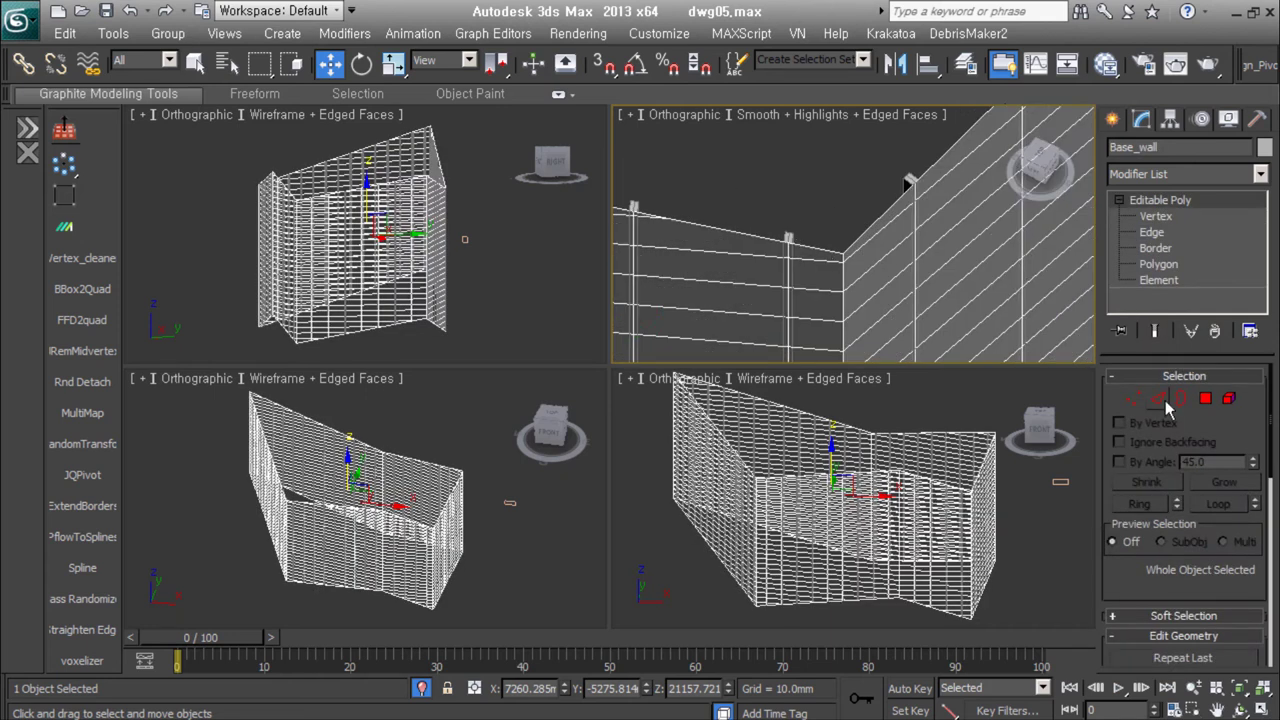
{"action": "left_click", "coordinate": [1181, 398]}
{"action": "mouse_move", "coordinate": [880, 260]}
{"action": "middle_mouse_down", "text": "alt"}
{"action": "mouse_move", "coordinate": [768, 290]}
{"action": "mouse_move", "coordinate": [851, 314]}
{"action": "mouse_move", "coordinate": [830, 270]}
{"action": "middle_mouse_up", "text": "alt"}
{"action": "key", "text": "3"}
{"action": "left_click", "coordinate": [1205, 398]}
{"action": "left_click", "coordinate": [793, 290]}
{"action": "left_click", "coordinate": [830, 270], "text": "ctrl"}
{"action": "left_click", "coordinate": [858, 256], "text": "ctrl"}
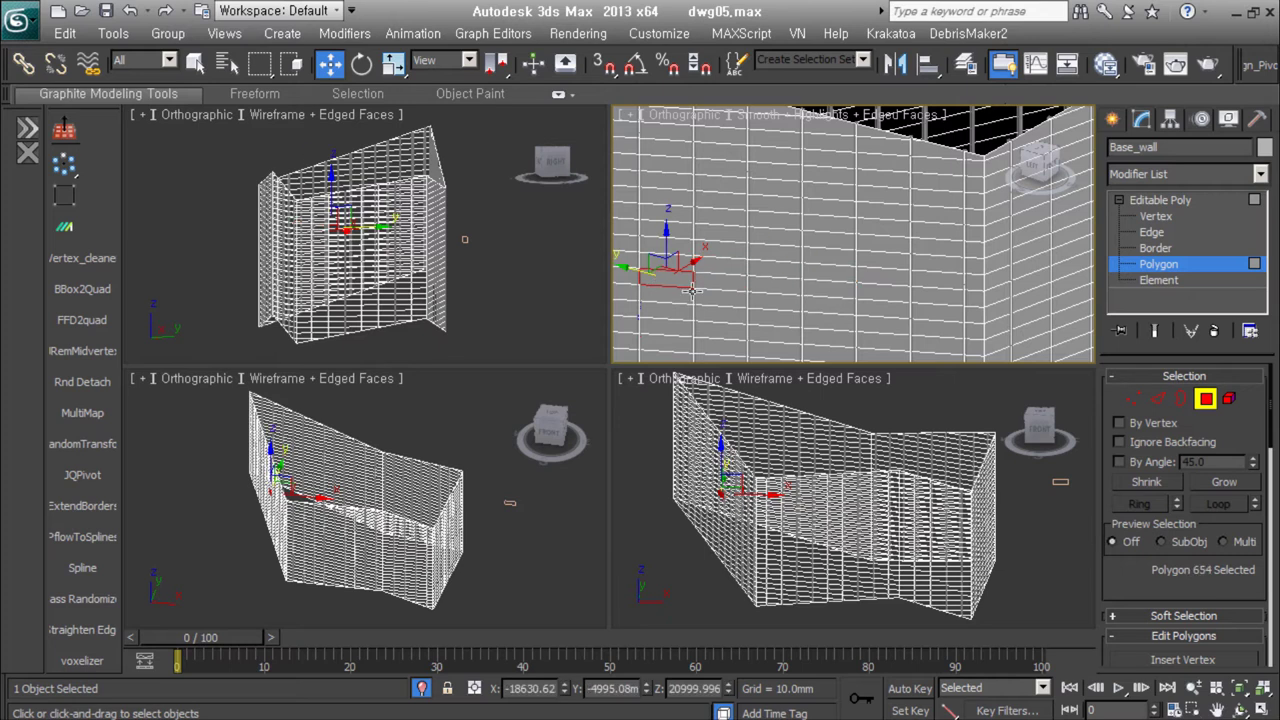
{"action": "left_click", "coordinate": [738, 265]}
Step: Add another polygon, select the separated Object001 piece, and pick one of its edges
{"action": "middle_click_drag", "start_coordinate": [856, 228], "coordinate": [907, 308], "text": "alt"}
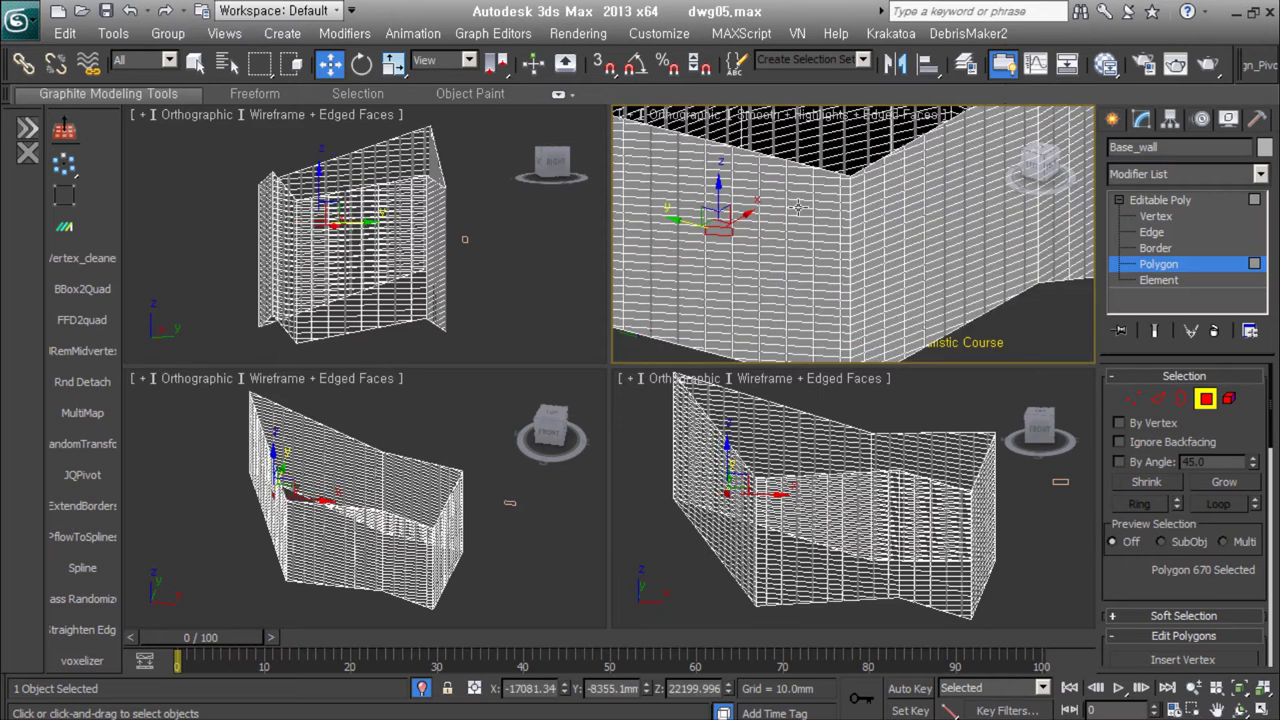
{"action": "key", "text": "2"}
{"action": "key", "text": "4"}
{"action": "left_click", "coordinate": [896, 278], "text": "ctrl"}
{"action": "left_click", "coordinate": [896, 278]}
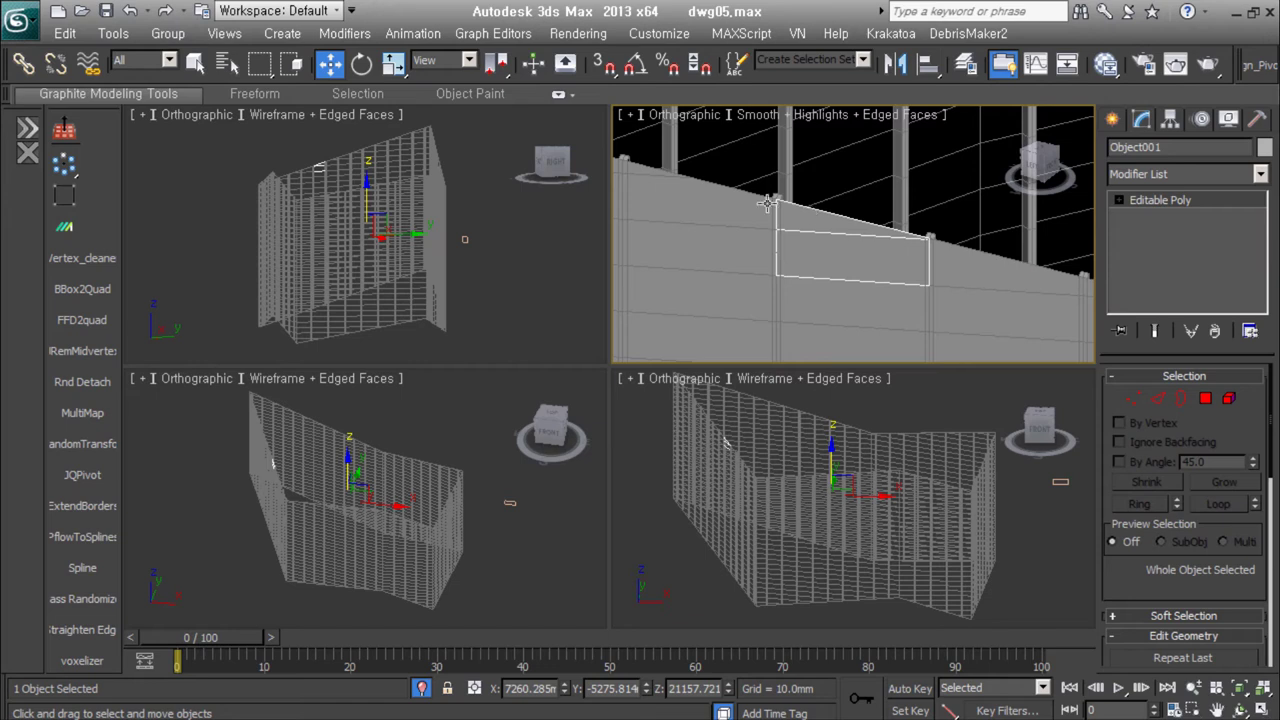
{"action": "left_click", "coordinate": [158, 94]}
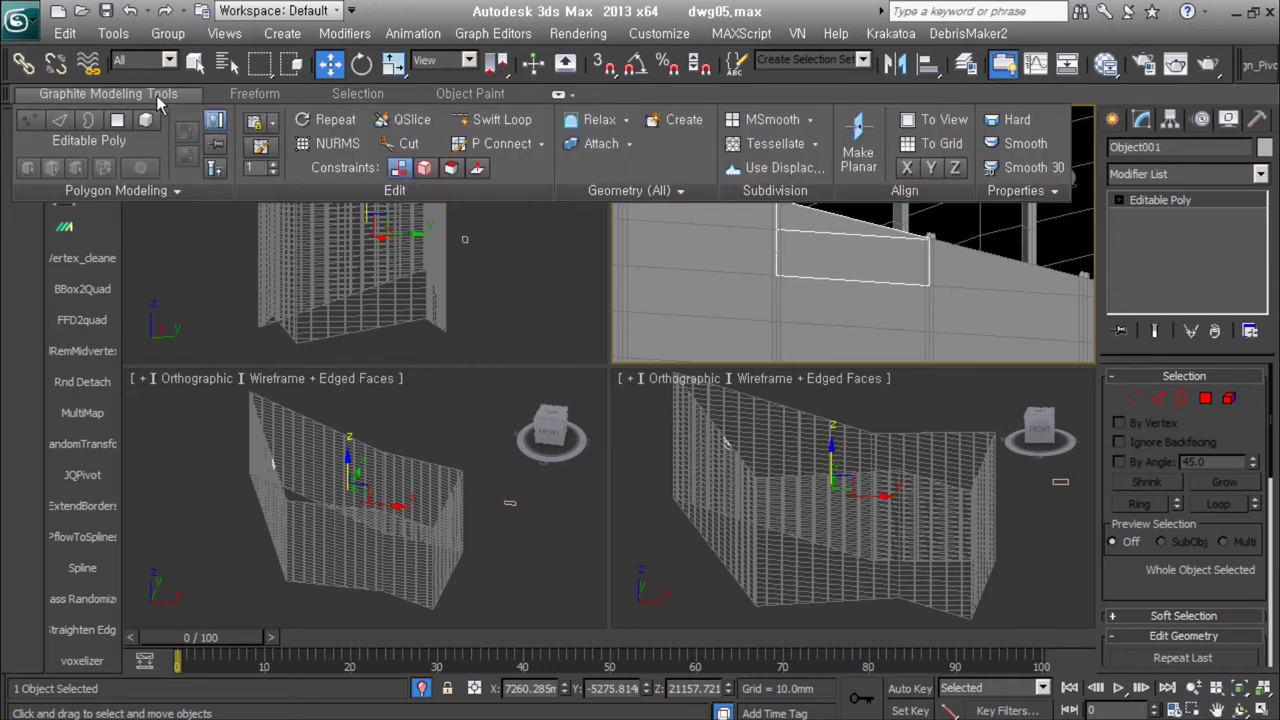
{"action": "key", "text": "2"}
{"action": "left_click", "coordinate": [836, 234]}
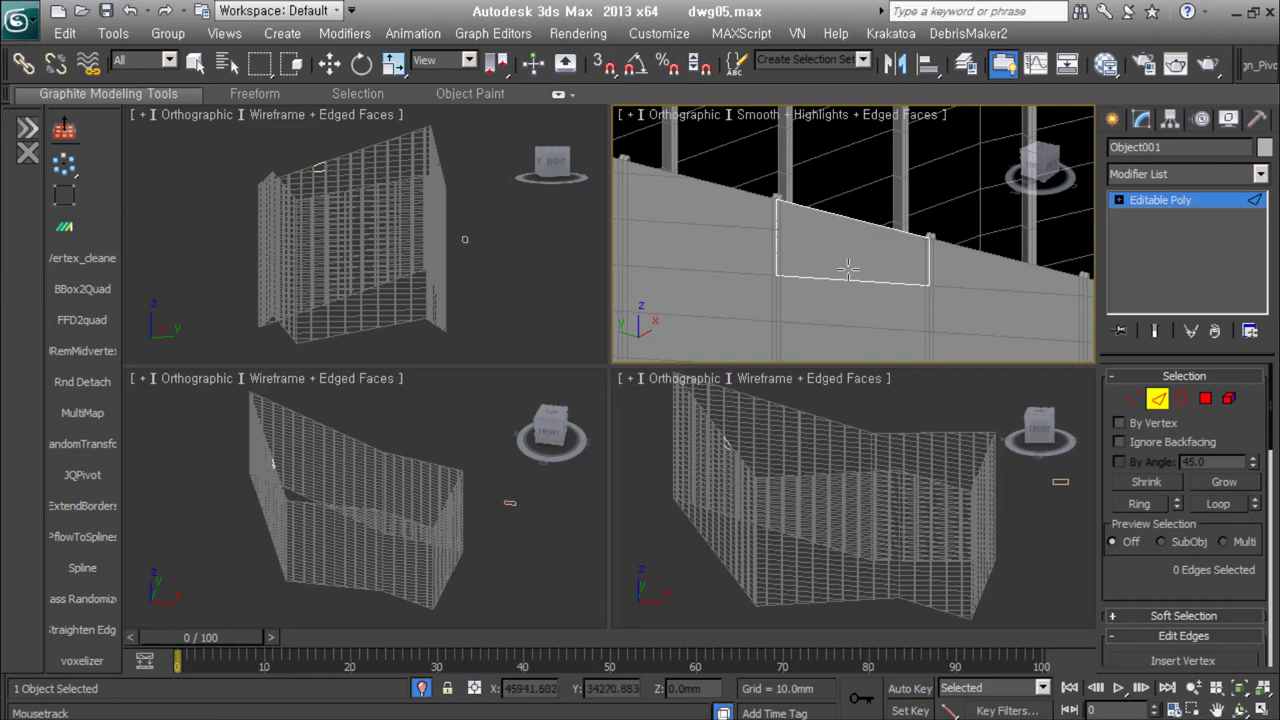
Step: Delete base_Wall_R by mistake and restore it with undo
{"action": "key", "text": "w"}
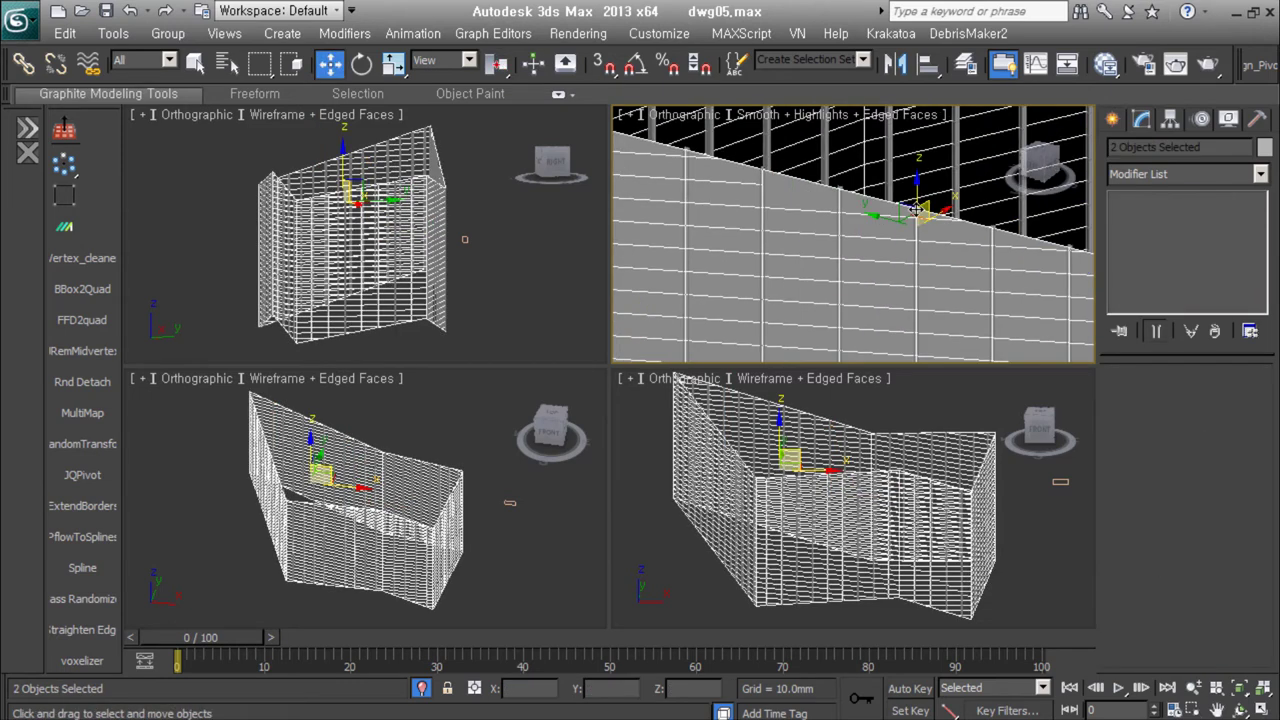
{"action": "key", "text": "Delete"}
{"action": "key", "text": "ctrl+z"}
{"action": "scroll", "coordinate": [770, 230], "scroll_direction": "up", "scroll_amount": 5}
{"action": "scroll", "coordinate": [776, 240], "scroll_direction": "up", "scroll_amount": 3}
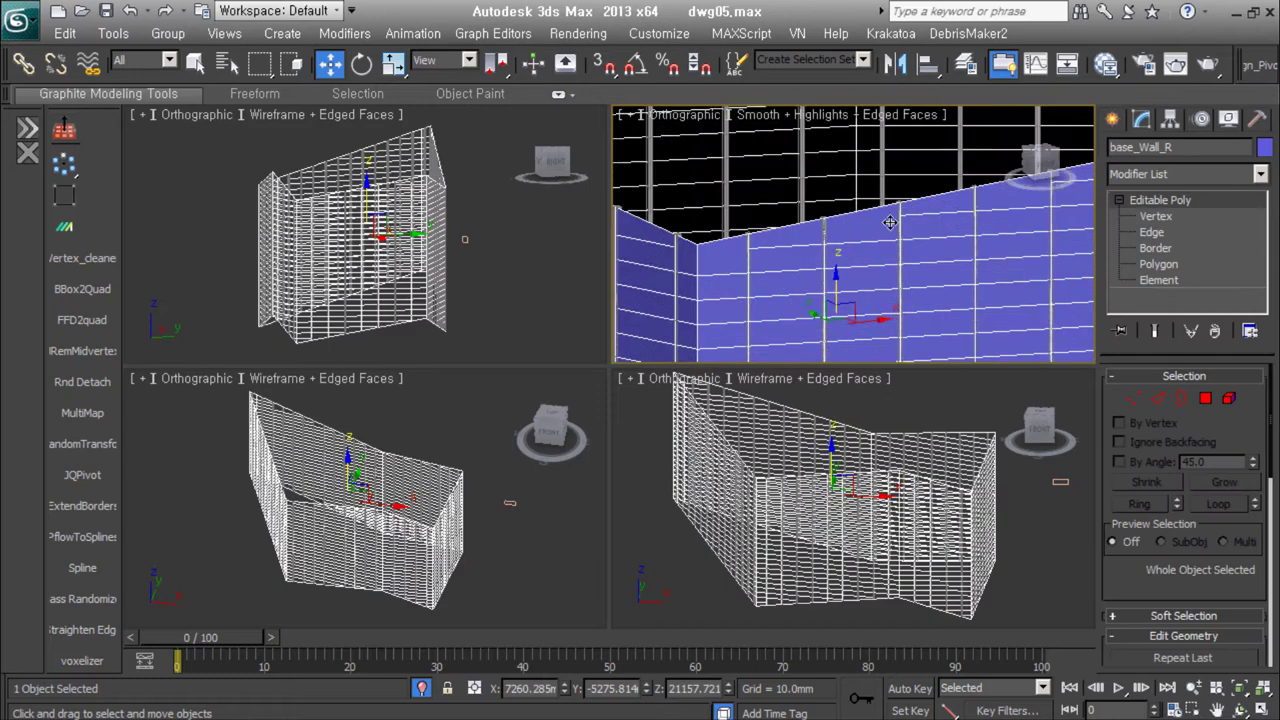
{"action": "scroll", "coordinate": [776, 240], "scroll_direction": "up", "scroll_amount": 3}
Step: Add an Edit Poly modifier to base_Wall_R and select all its edges
{"action": "key", "text": "e"}
{"action": "key", "text": "2"}
{"action": "scroll", "coordinate": [929, 300], "scroll_direction": "down", "scroll_amount": 3}
{"action": "key", "text": "ctrl+a"}
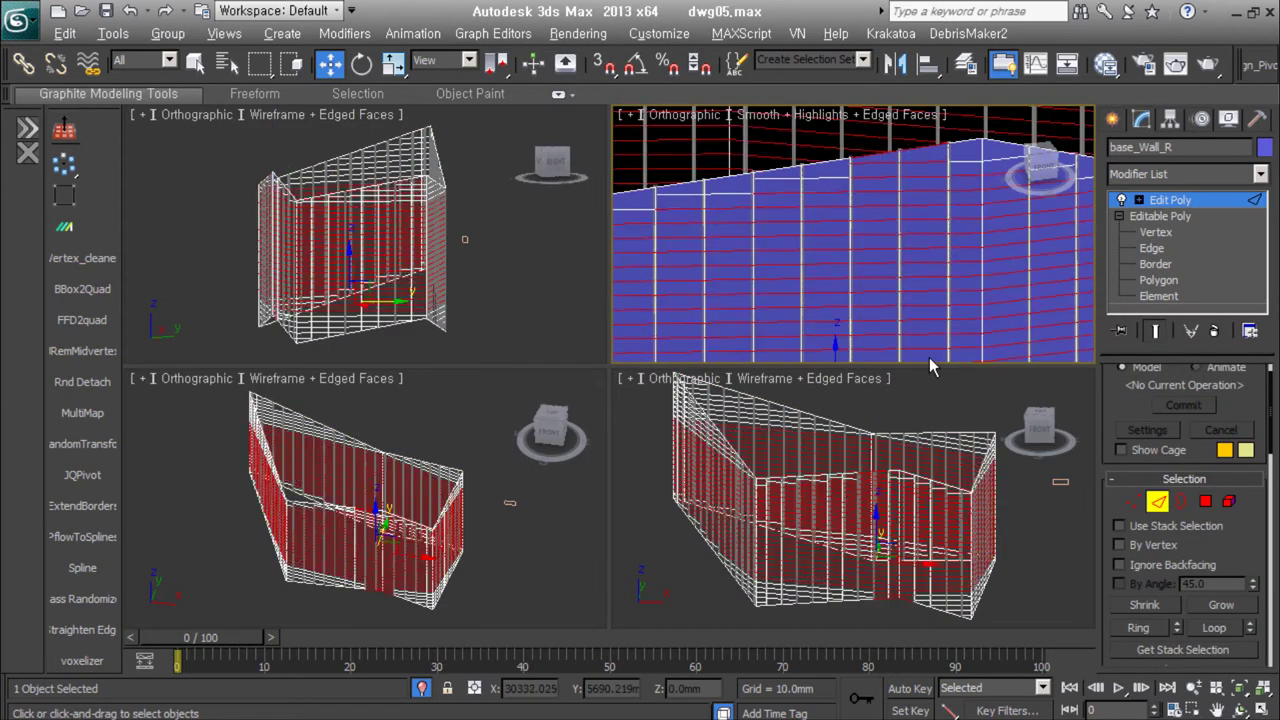
{"action": "key", "text": "3"}
{"action": "scroll", "coordinate": [930, 300], "scroll_direction": "down", "scroll_amount": 3}
{"action": "middle_click_drag", "start_coordinate": [900, 300], "coordinate": [846, 285], "text": "alt"}
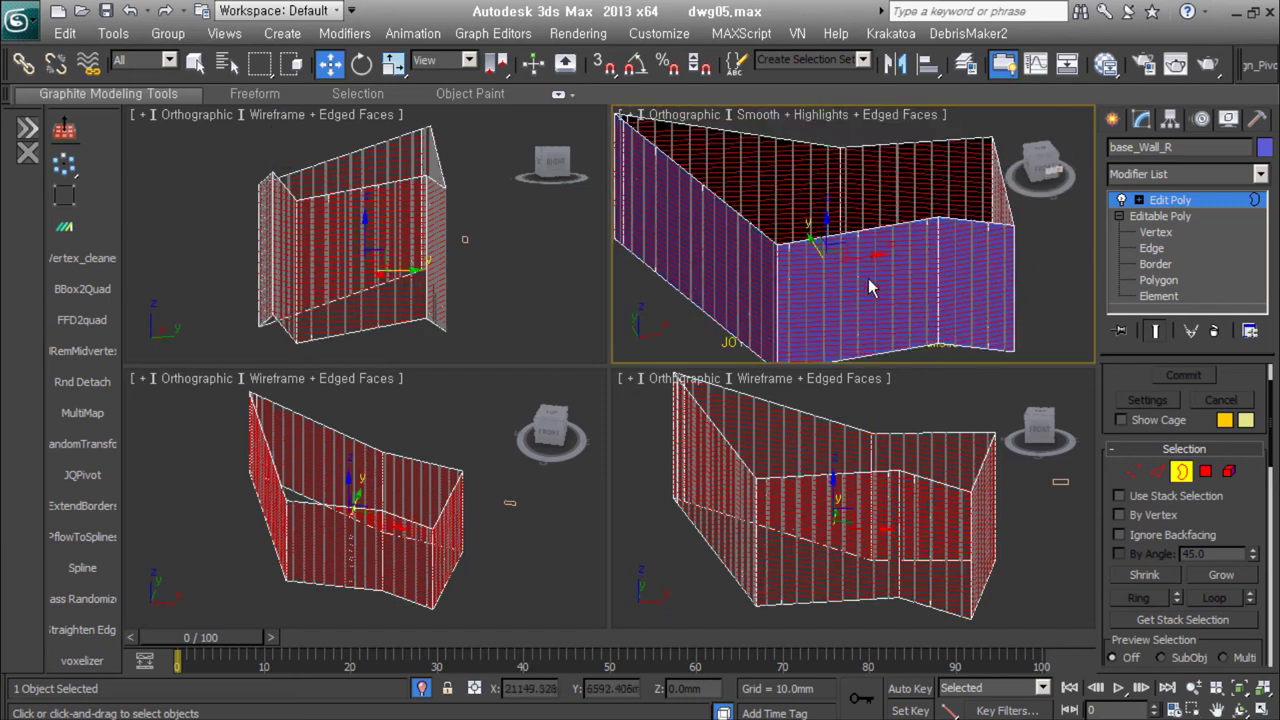
{"action": "scroll", "coordinate": [871, 286], "scroll_direction": "up", "scroll_amount": 5}
{"action": "mouse_move", "coordinate": [843, 260]}
{"action": "middle_mouse_down", "text": "alt"}
{"action": "mouse_move", "coordinate": [930, 253]}
{"action": "mouse_move", "coordinate": [879, 240]}
{"action": "middle_mouse_up", "text": "alt"}
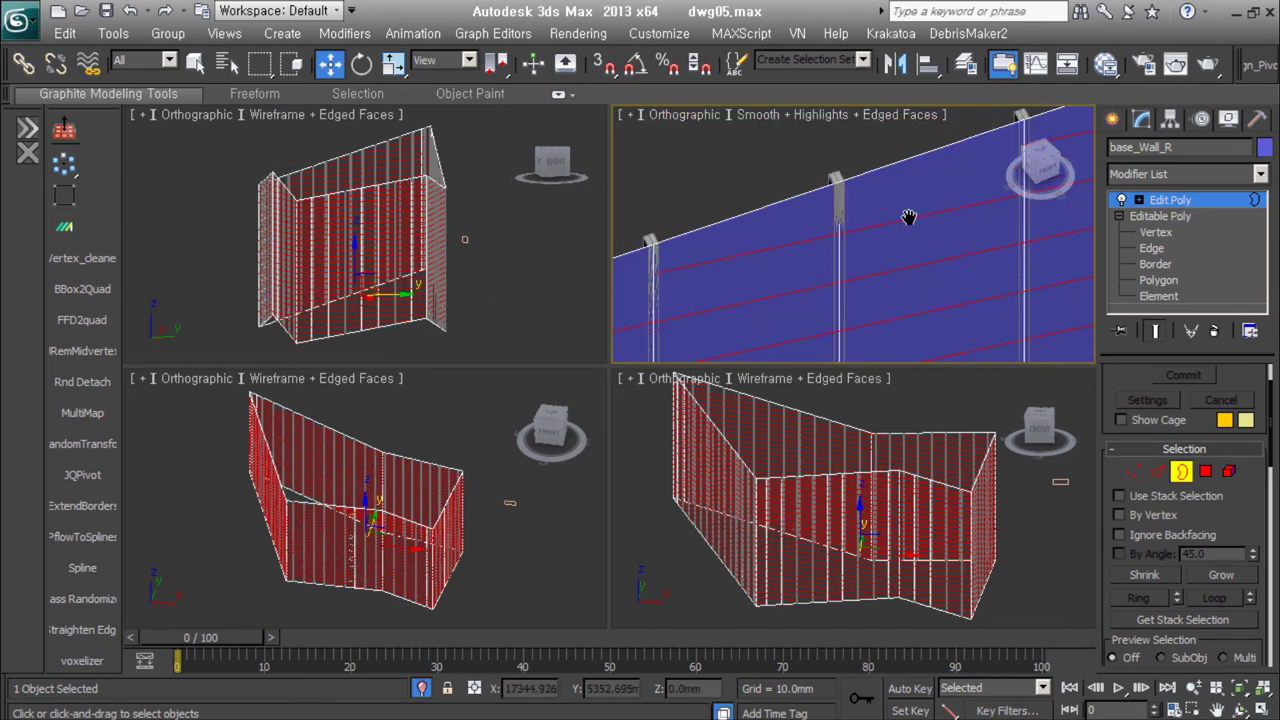
Step: Chamfer base_Wall_R's selected horizontal edges by 50 mm
{"action": "key", "text": "ctrl+shift+c"}
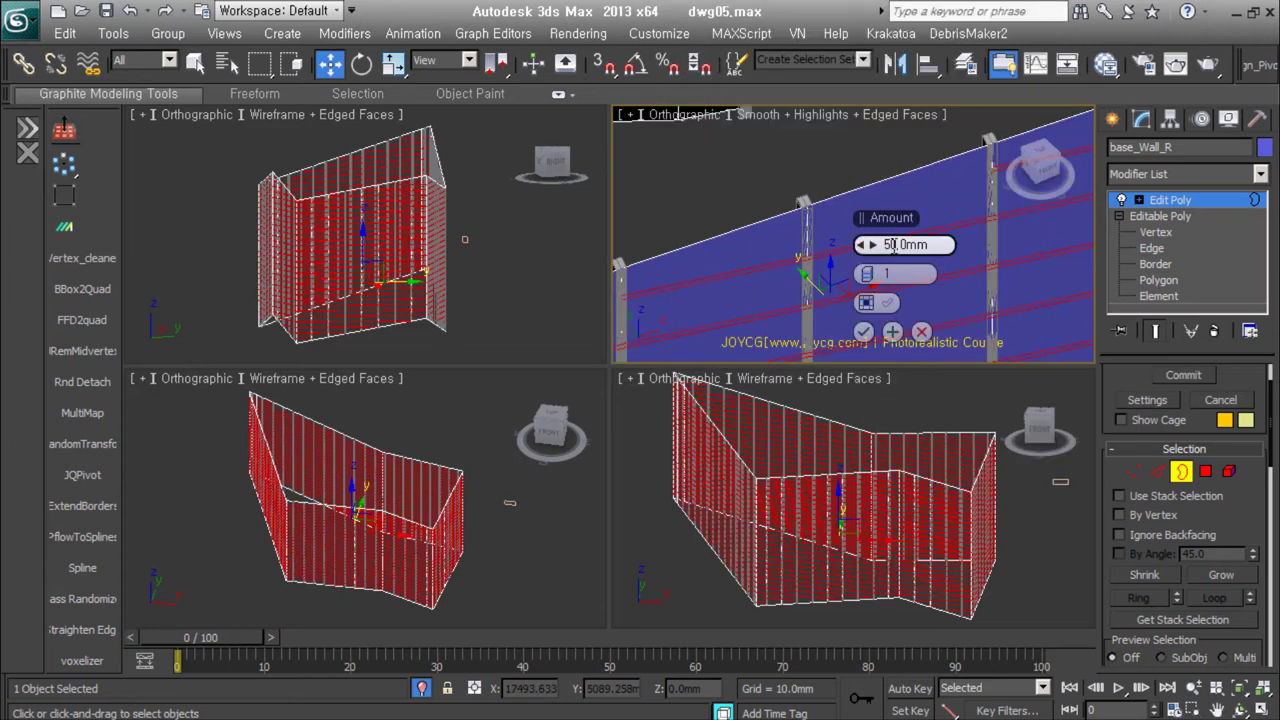
{"action": "key", "text": "ctrl+shift+c"}
{"action": "left_click", "coordinate": [864, 303]}
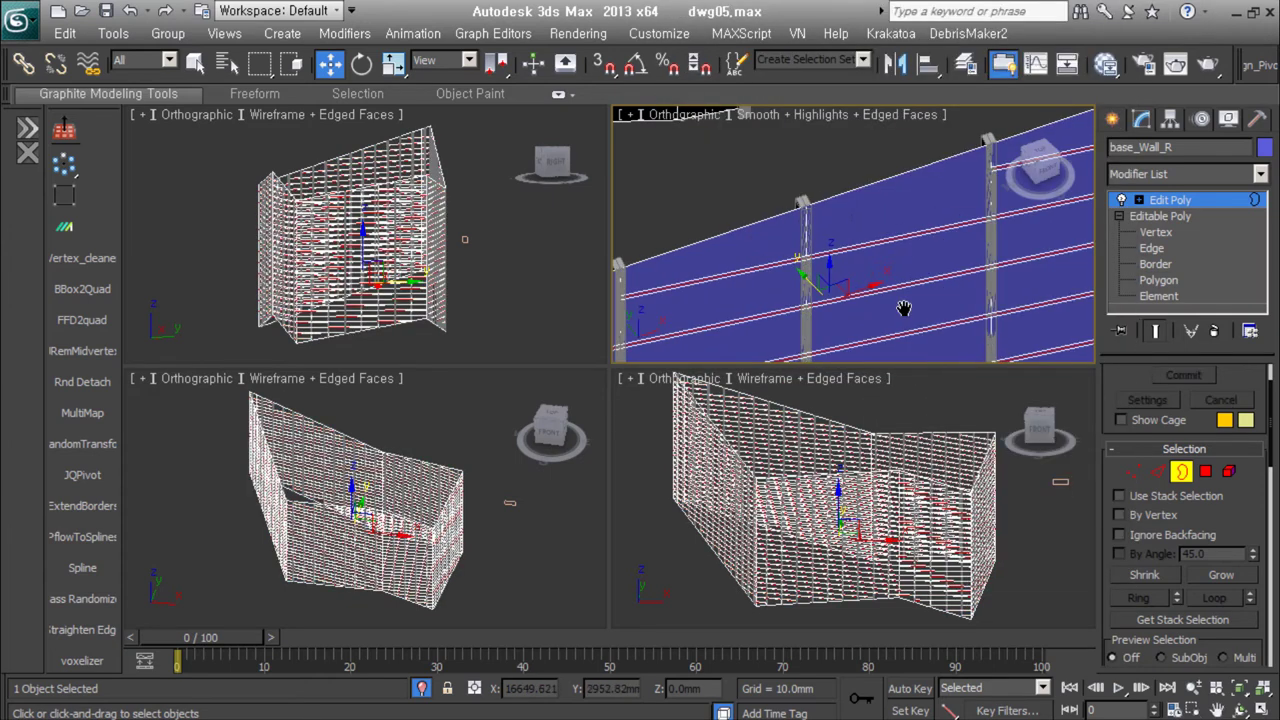
{"action": "key", "text": "4"}
{"action": "middle_click_drag", "start_coordinate": [906, 306], "coordinate": [931, 315]}
{"action": "left_click", "coordinate": [832, 286]}
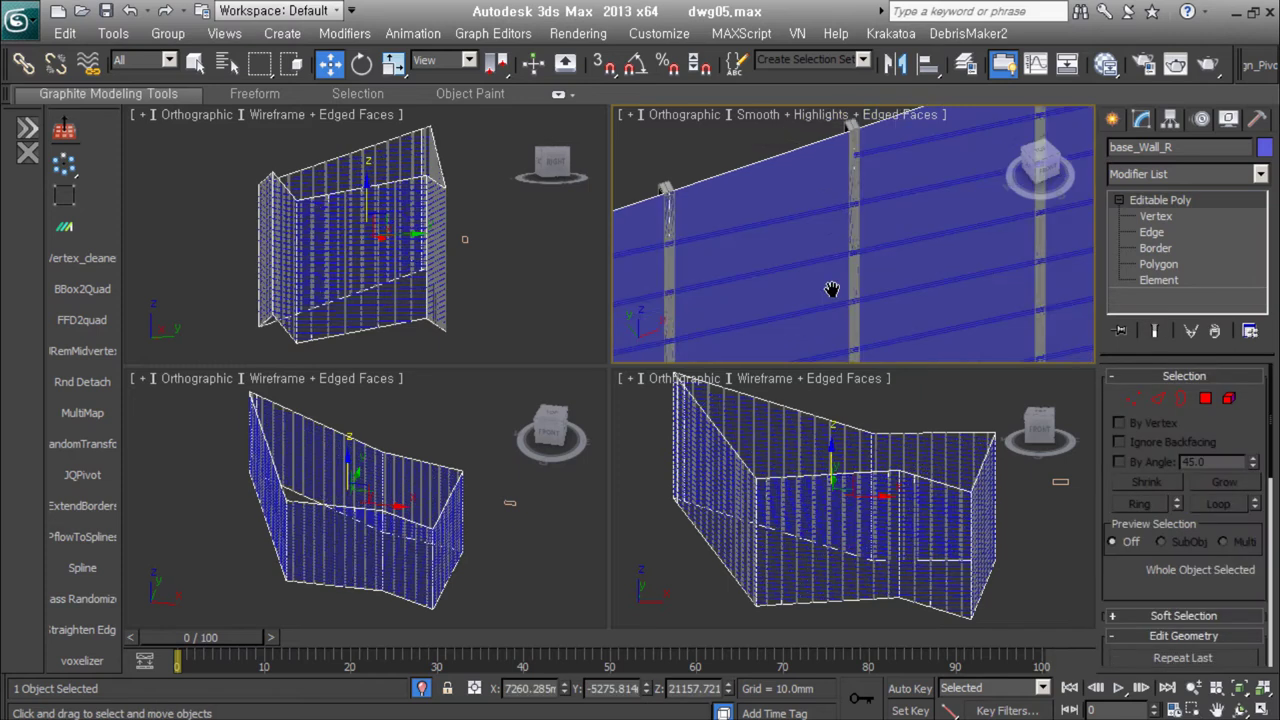
Step: Extend the edge selection with Ring and add more edges on the wall
{"action": "scroll", "coordinate": [850, 310], "scroll_direction": "down", "scroll_amount": 3}
{"action": "scroll", "coordinate": [864, 330], "scroll_direction": "down", "scroll_amount": 3}
{"action": "scroll", "coordinate": [864, 330], "scroll_direction": "up", "scroll_amount": 5}
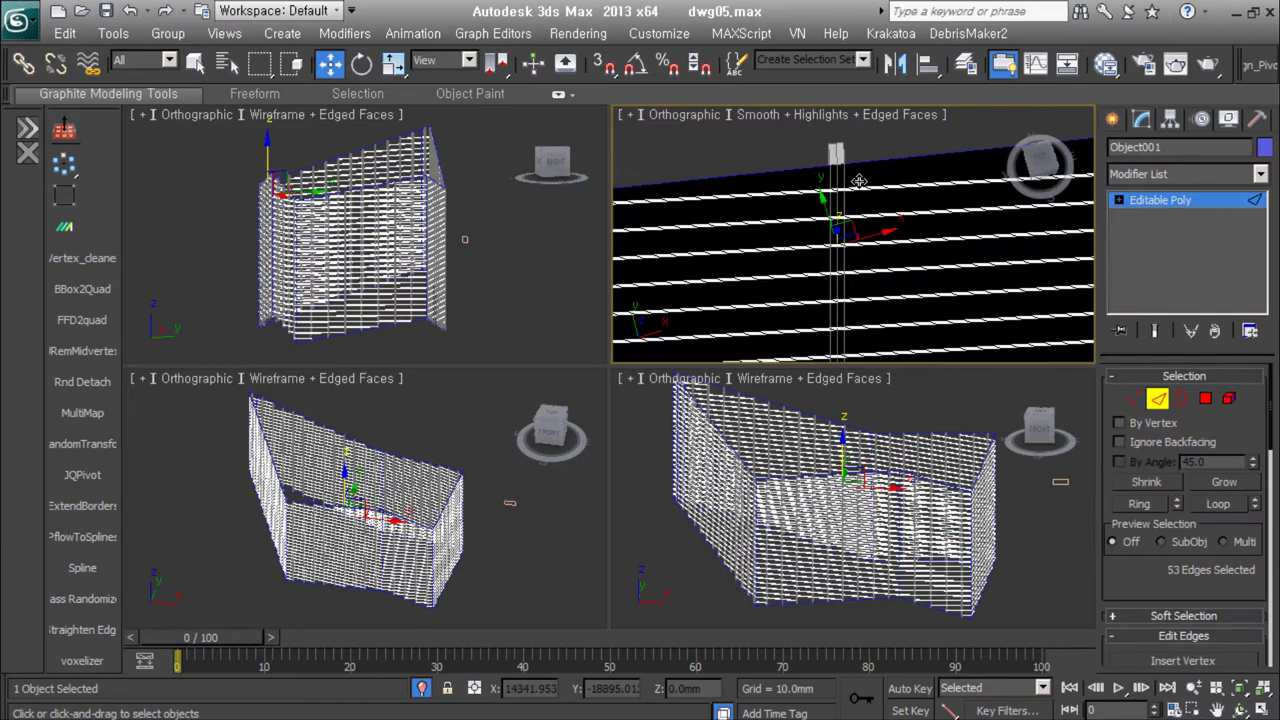
{"action": "left_click", "coordinate": [1139, 503]}
{"action": "scroll", "coordinate": [776, 213], "scroll_direction": "down", "scroll_amount": 2}
{"action": "left_click", "coordinate": [903, 251], "text": "ctrl"}
{"action": "scroll", "coordinate": [971, 286], "scroll_direction": "down", "scroll_amount": 3}
{"action": "scroll", "coordinate": [873, 250], "scroll_direction": "down", "scroll_amount": 2}
{"action": "left_click", "coordinate": [876, 250], "text": "ctrl"}
{"action": "scroll", "coordinate": [850, 240], "scroll_direction": "down", "scroll_amount": 2}
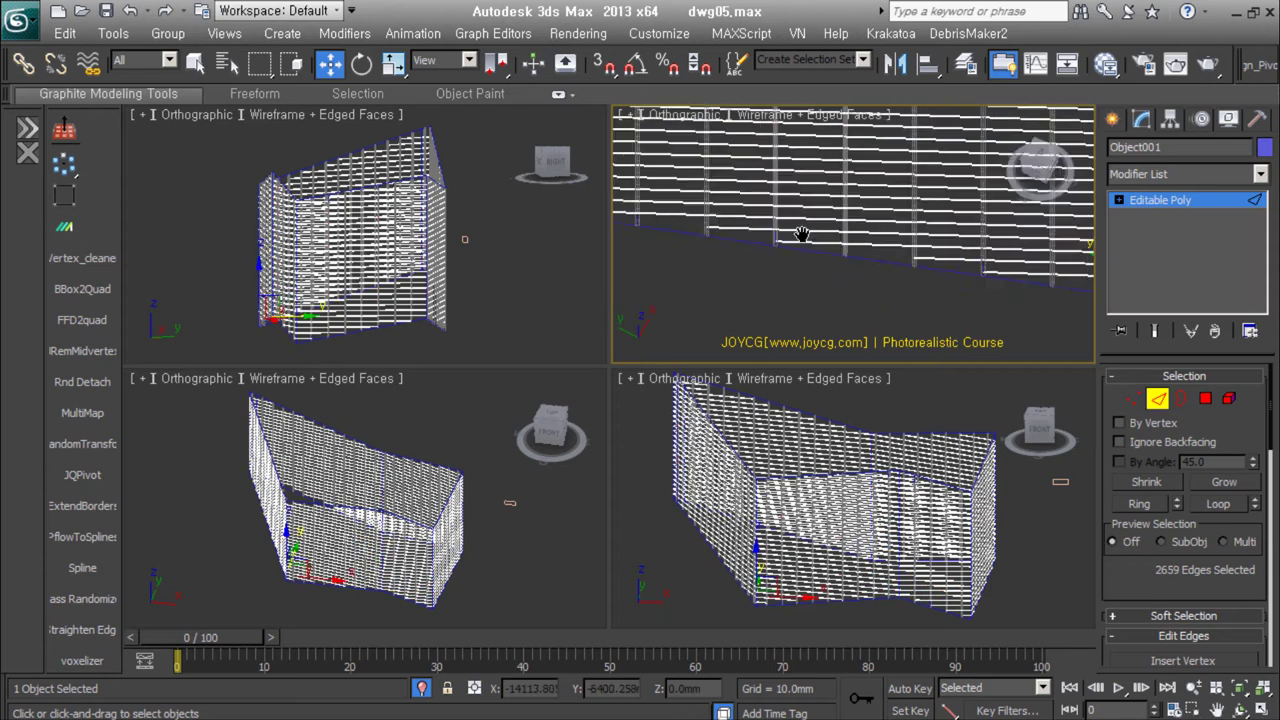
{"action": "scroll", "coordinate": [878, 168], "scroll_direction": "down", "scroll_amount": 3}
{"action": "scroll", "coordinate": [880, 240], "scroll_direction": "up", "scroll_amount": 5}
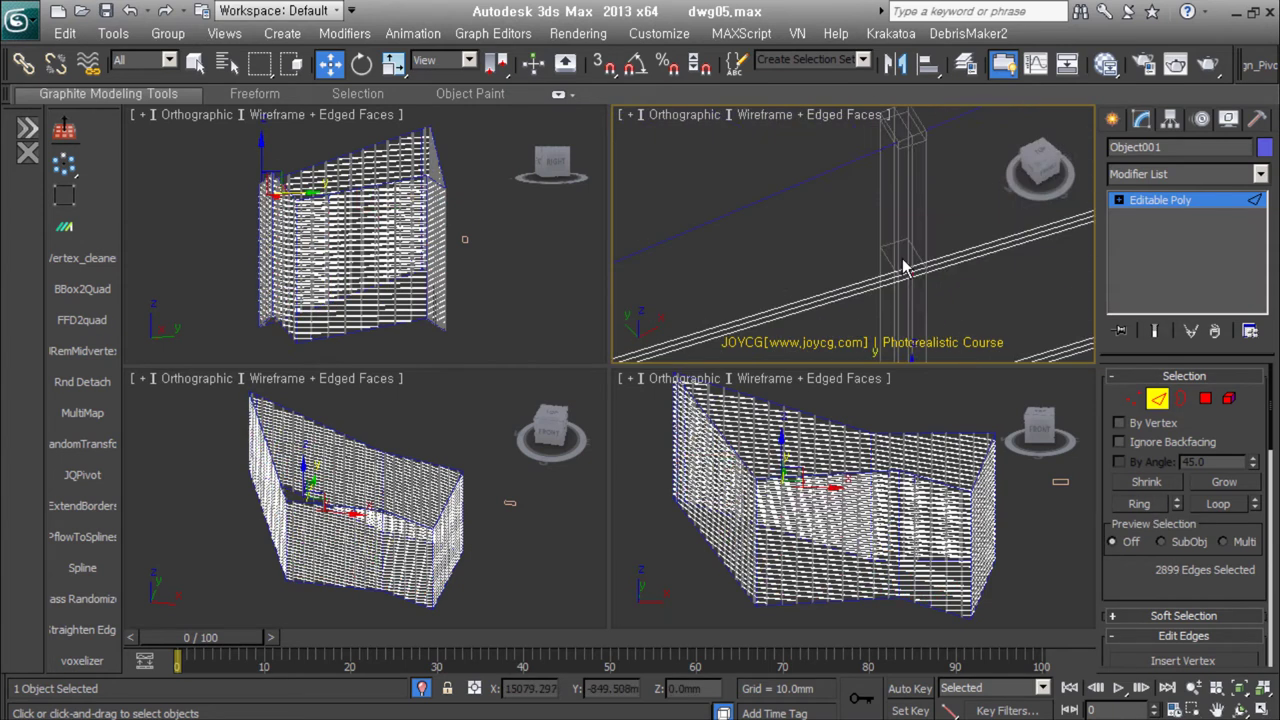
Step: Apply a 50 mm chamfer to the selected edges and try the edge Extrude option
{"action": "key", "text": "ctrl+shift+c"}
{"action": "key", "text": "Return"}
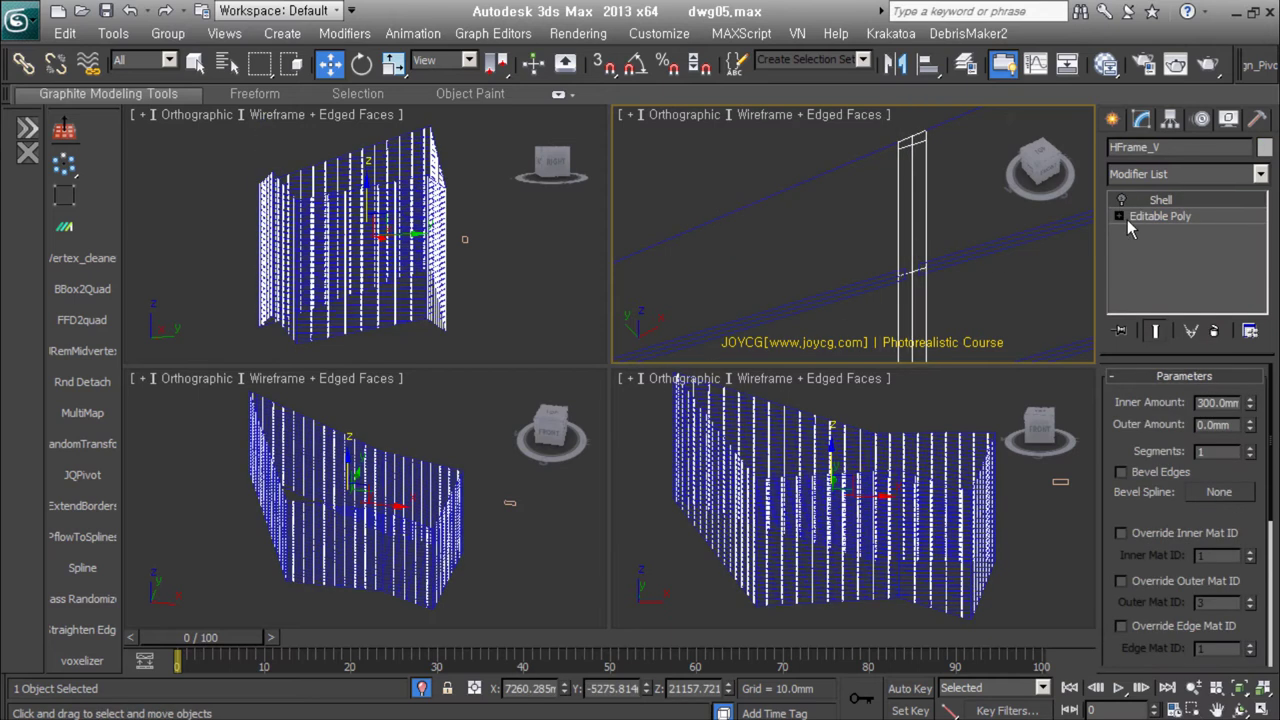
{"action": "left_click", "coordinate": [1152, 248]}
{"action": "right_click", "coordinate": [700, 276]}
{"action": "left_click", "coordinate": [690, 374]}
{"action": "left_click", "coordinate": [1159, 280]}
{"action": "left_click", "coordinate": [1205, 398]}
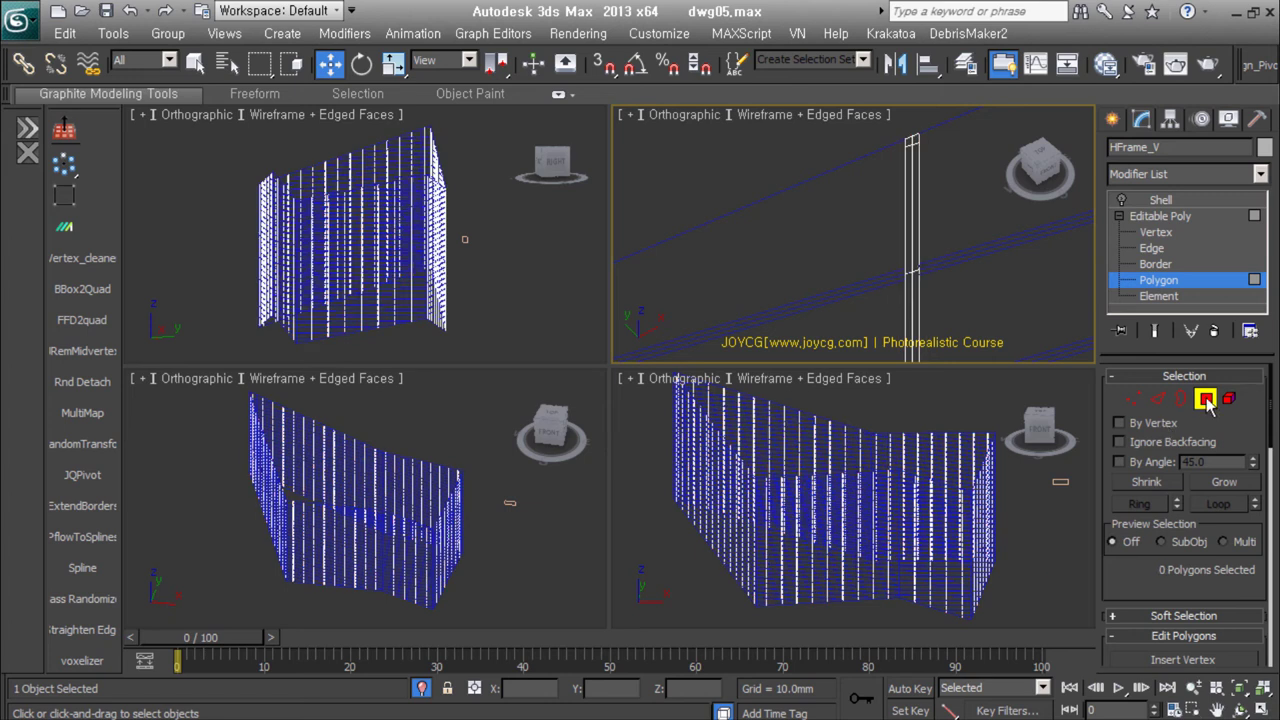
{"action": "left_click", "coordinate": [1024, 272]}
Step: Select the objects on the window layer from the layer list
{"action": "left_click", "coordinate": [893, 252], "text": "ctrl"}
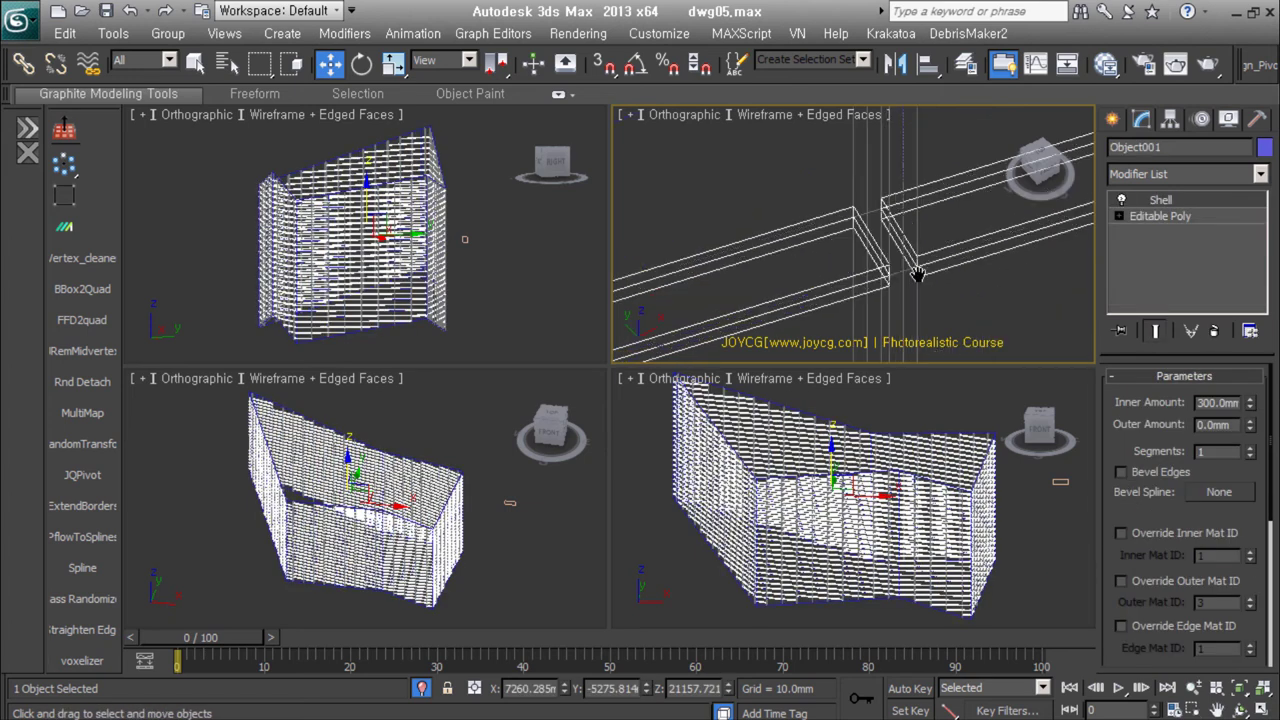
{"action": "scroll", "coordinate": [893, 252], "scroll_direction": "down", "scroll_amount": 5}
{"action": "left_click", "coordinate": [965, 63]}
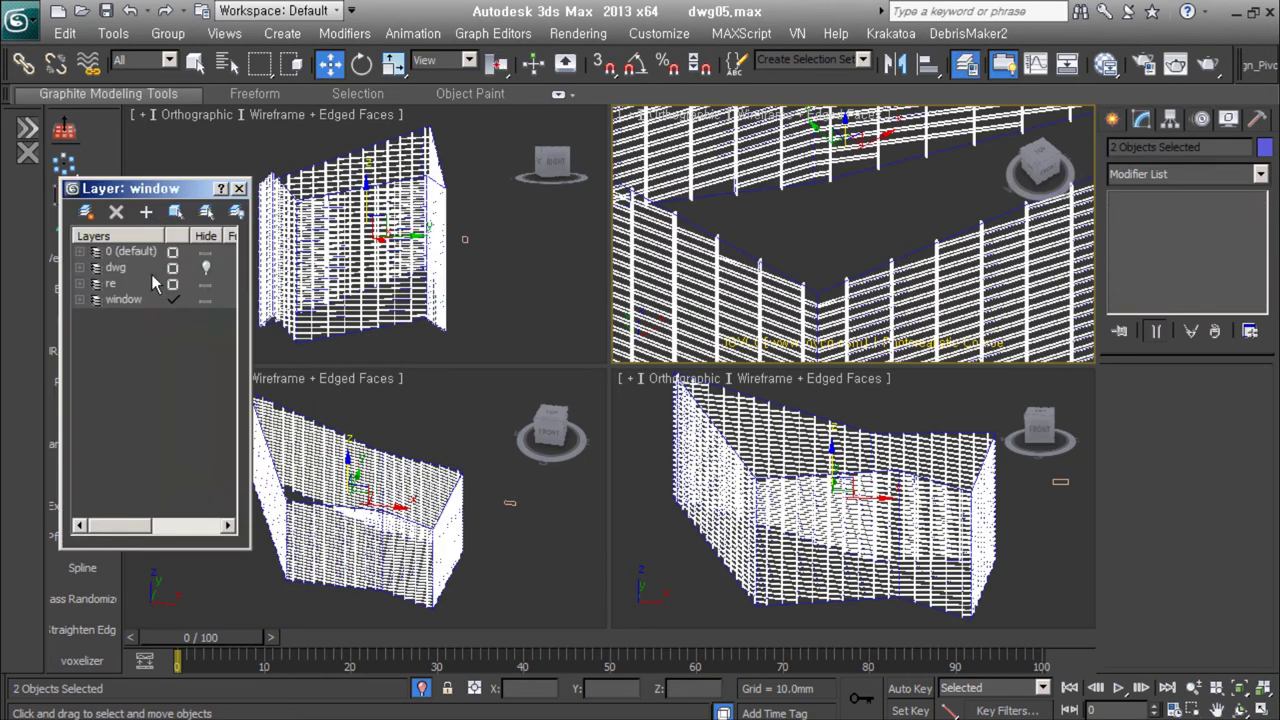
{"action": "left_click", "coordinate": [239, 188]}
{"action": "scroll", "coordinate": [866, 294], "scroll_direction": "up", "scroll_amount": 5}
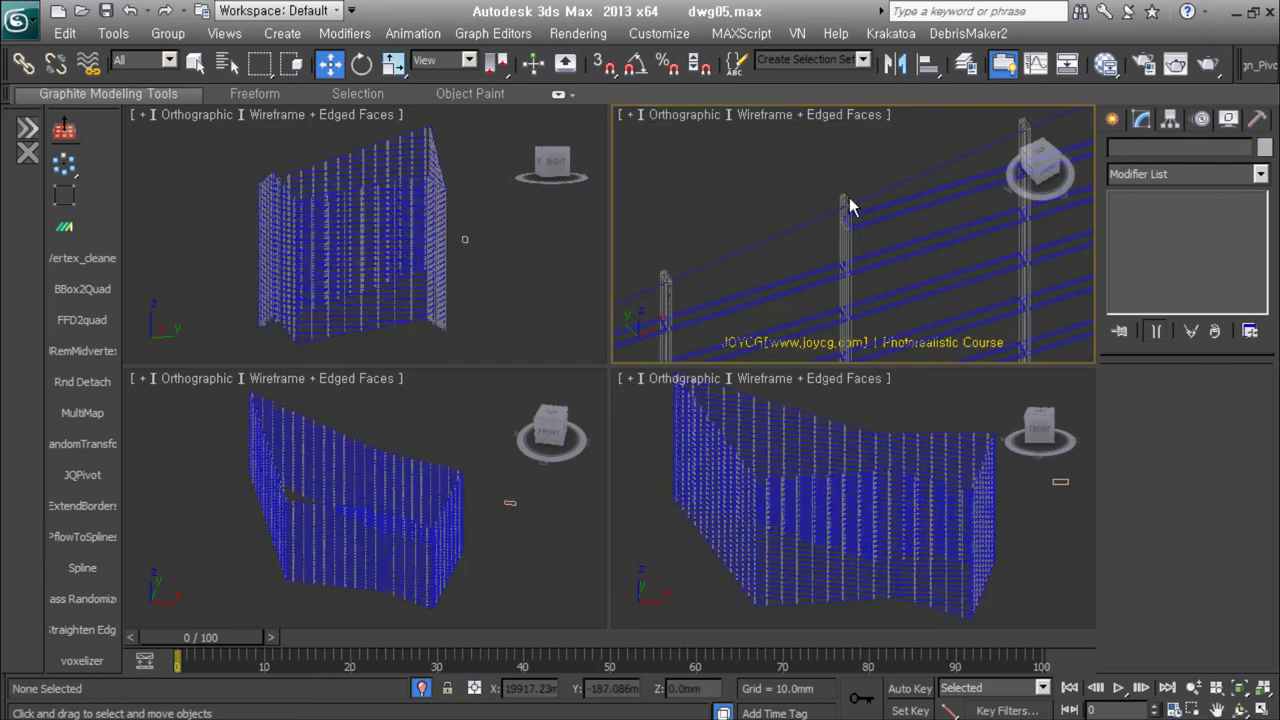
Step: Remove the extra edges from HFrame_V's Editable Poly mesh below its Shell
{"action": "left_click", "coordinate": [816, 279]}
{"action": "left_click", "coordinate": [1160, 216]}
{"action": "left_click", "coordinate": [1155, 264]}
{"action": "left_click", "coordinate": [1151, 248]}
{"action": "scroll", "coordinate": [1175, 346], "scroll_direction": "down", "scroll_amount": 1}
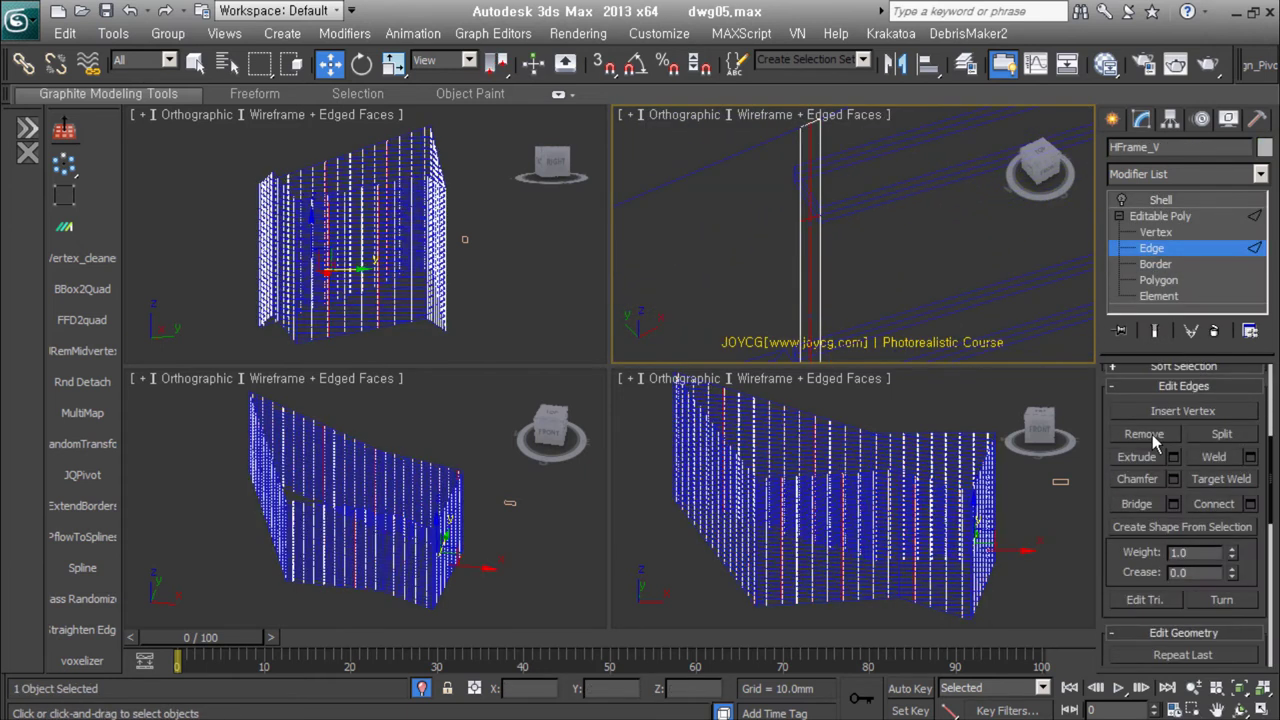
{"action": "left_click", "coordinate": [1144, 432]}
{"action": "key", "text": "1"}
{"action": "left_click", "coordinate": [1160, 216]}
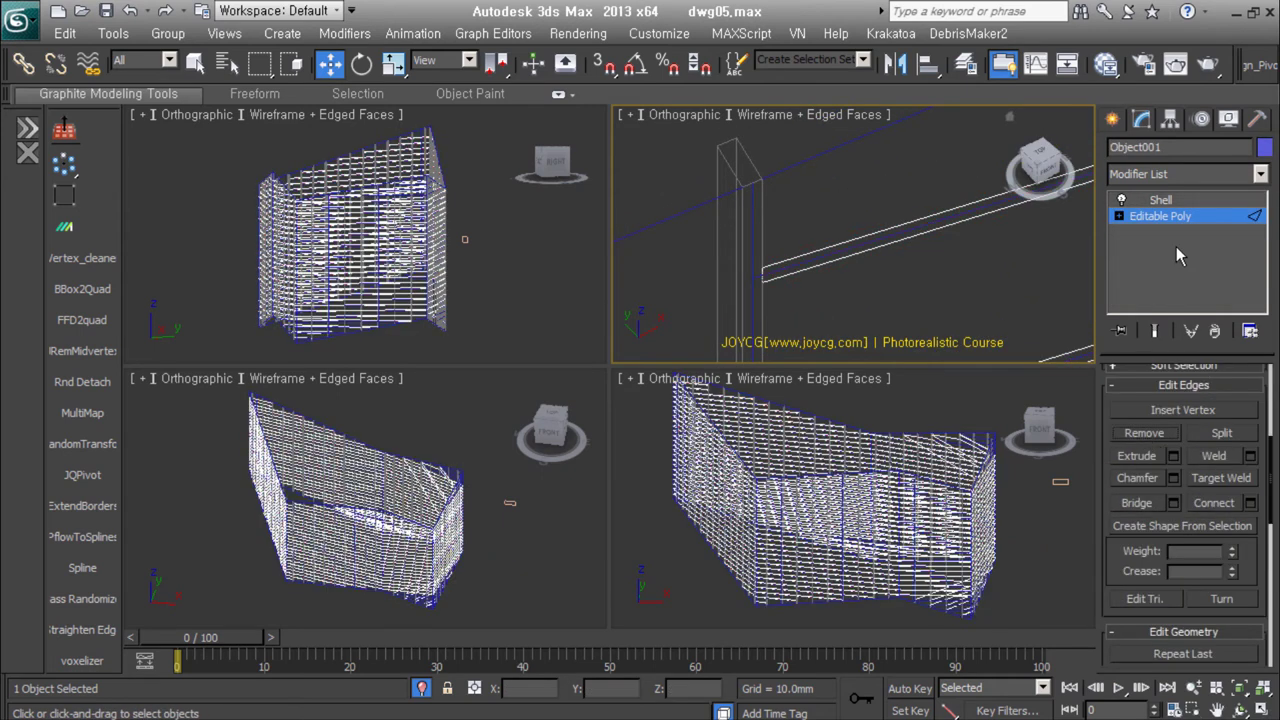
Step: Deselect everything and pick the base wall object from the layer list
{"action": "left_click", "coordinate": [567, 120]}
{"action": "left_click", "coordinate": [966, 63]}
{"action": "left_click", "coordinate": [175, 211]}
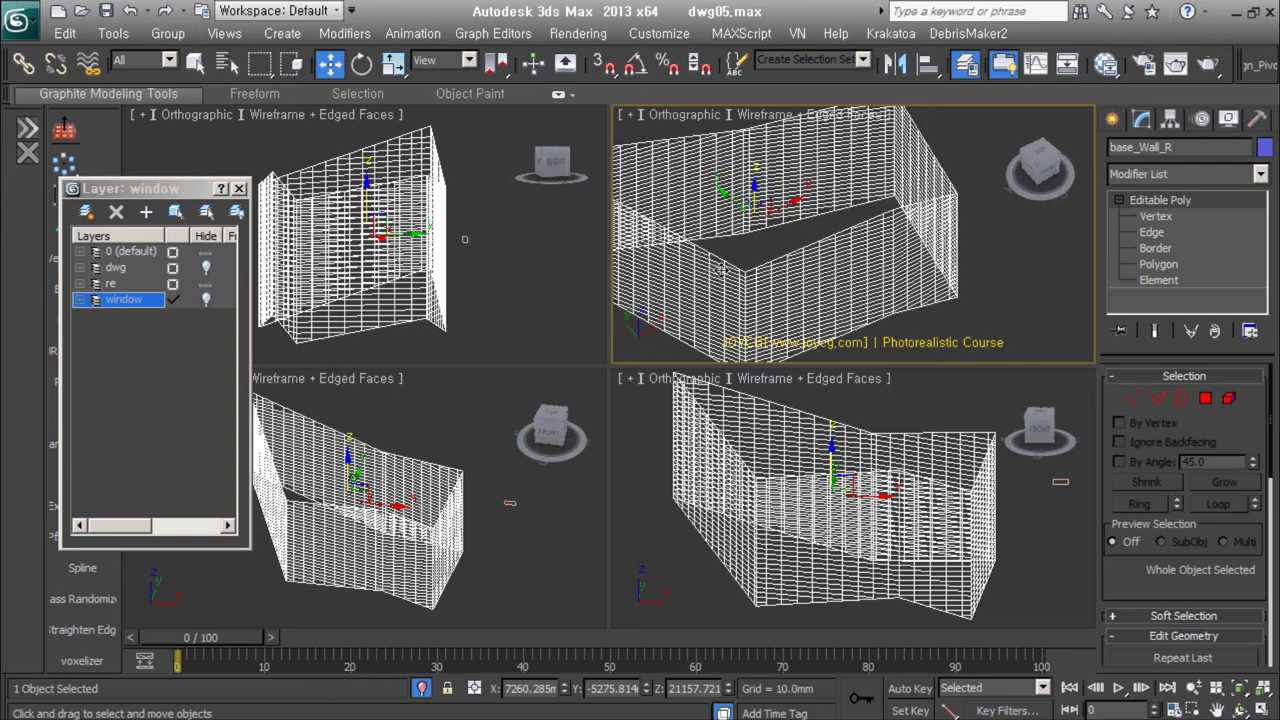
Step: Select all of the wall's polygons, adjust its display, and exit polygon editing
{"action": "left_click", "coordinate": [1205, 398]}
{"action": "key", "text": "F3"}
{"action": "scroll", "coordinate": [1215, 563], "scroll_direction": "down", "scroll_amount": 5}
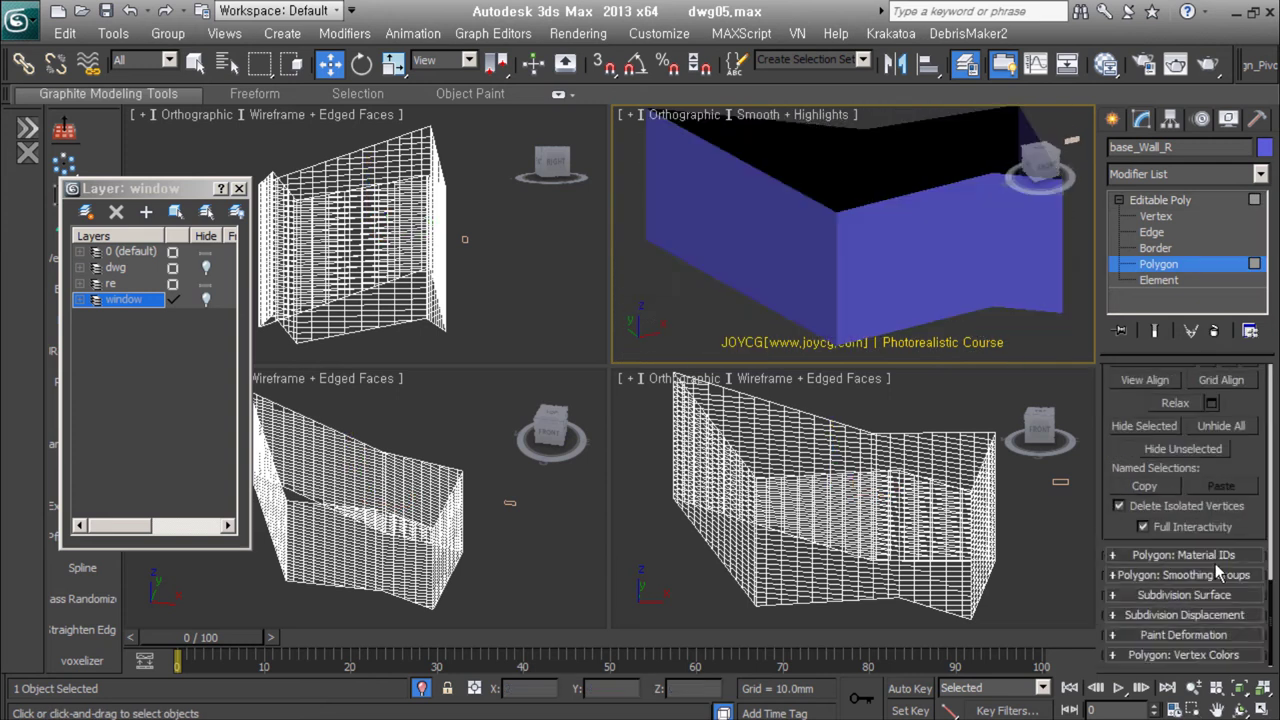
{"action": "key", "text": "ctrl+a"}
{"action": "scroll", "coordinate": [948, 352], "scroll_direction": "down", "scroll_amount": 3}
{"action": "key", "text": "ctrl+d"}
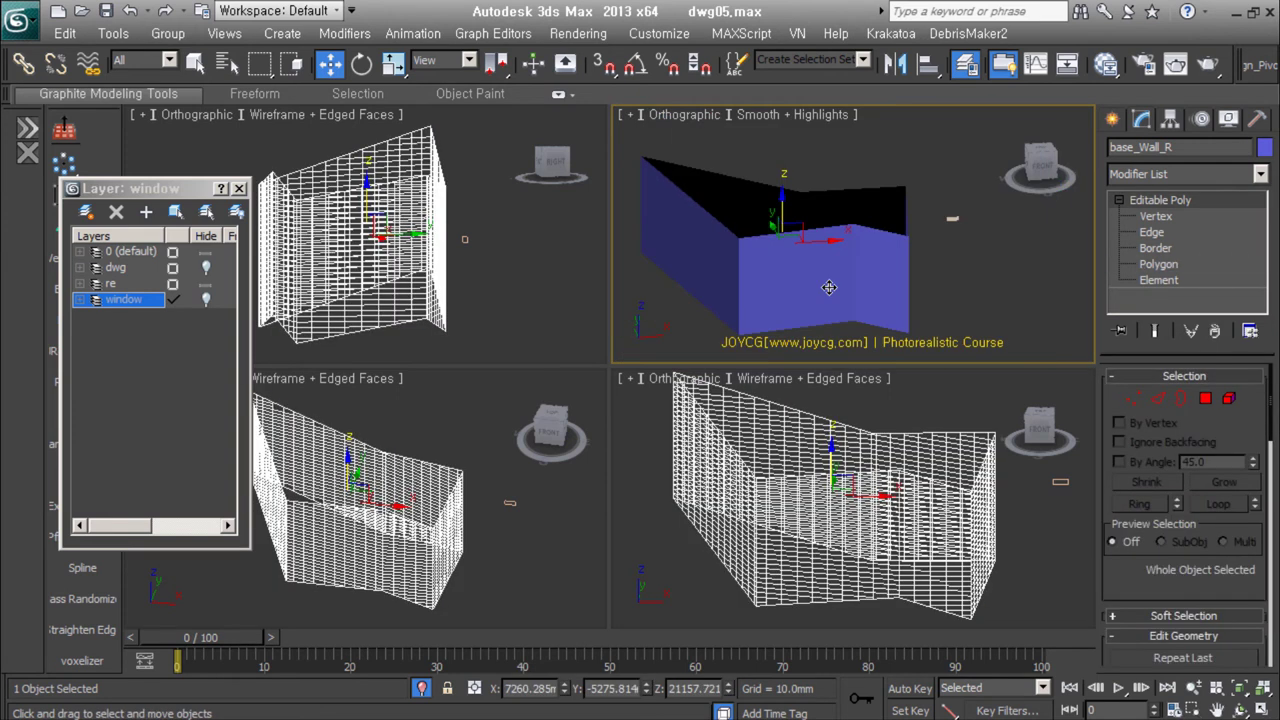
{"action": "scroll", "coordinate": [950, 212], "scroll_direction": "up", "scroll_amount": 5}
Step: Clone the small panel plane twice into a row of three panels
{"action": "left_click", "coordinate": [812, 242]}
{"action": "left_click_drag", "start_coordinate": [812, 242], "coordinate": [955, 242], "text": "shift"}
{"action": "left_click", "coordinate": [646, 452]}
{"action": "mouse_move", "coordinate": [880, 256]}
{"action": "middle_mouse_down"}
{"action": "mouse_move", "coordinate": [800, 256]}
{"action": "mouse_move", "coordinate": [853, 275]}
{"action": "mouse_move", "coordinate": [834, 279]}
{"action": "middle_mouse_up"}
{"action": "key", "text": "ctrl+a"}
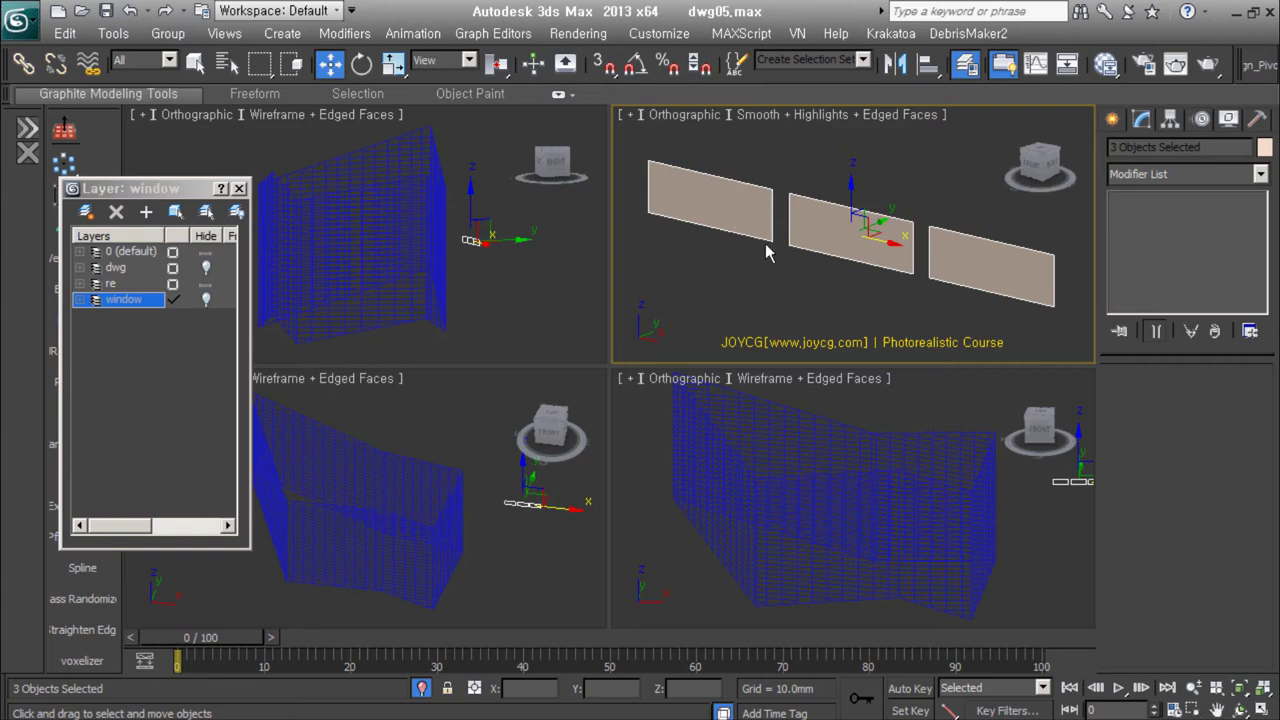
Step: Connect the panels' vertical edges to add horizontal edges across them
{"action": "middle_click_drag", "start_coordinate": [765, 243], "coordinate": [859, 283], "text": "alt"}
{"action": "left_click_drag", "start_coordinate": [859, 283], "coordinate": [713, 226]}
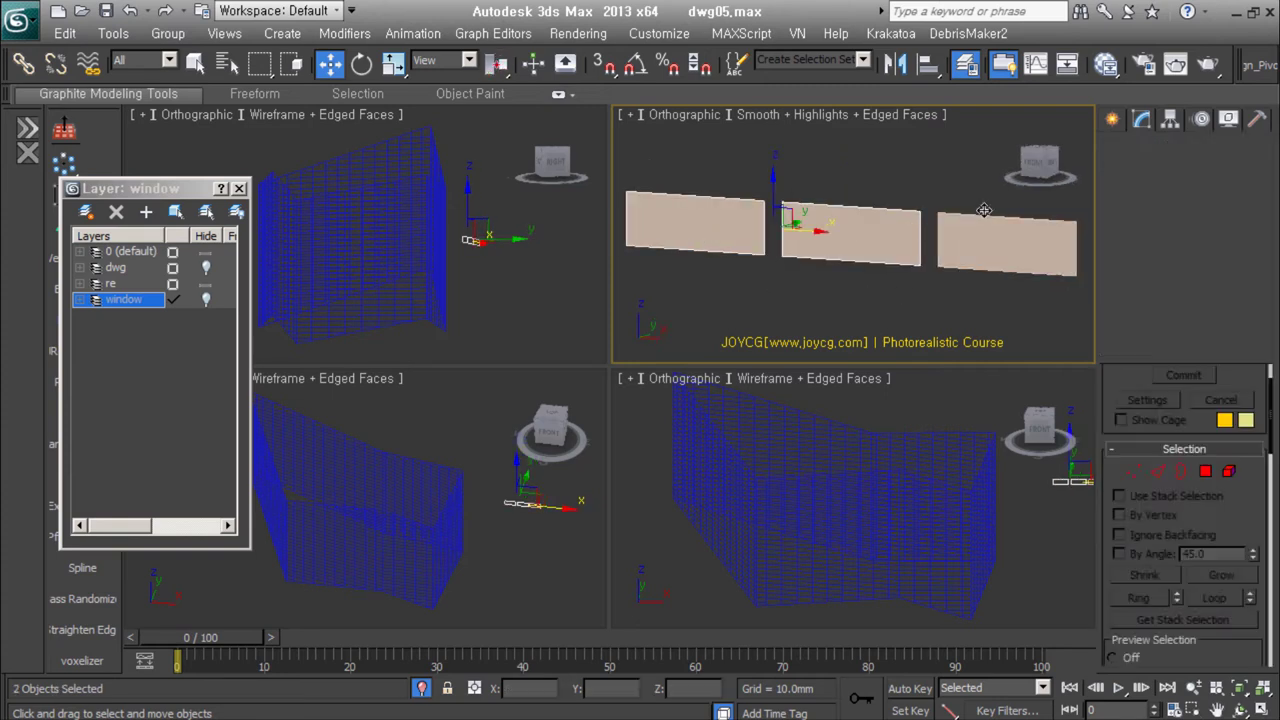
{"action": "middle_click_drag", "start_coordinate": [675, 228], "coordinate": [700, 230], "text": "alt"}
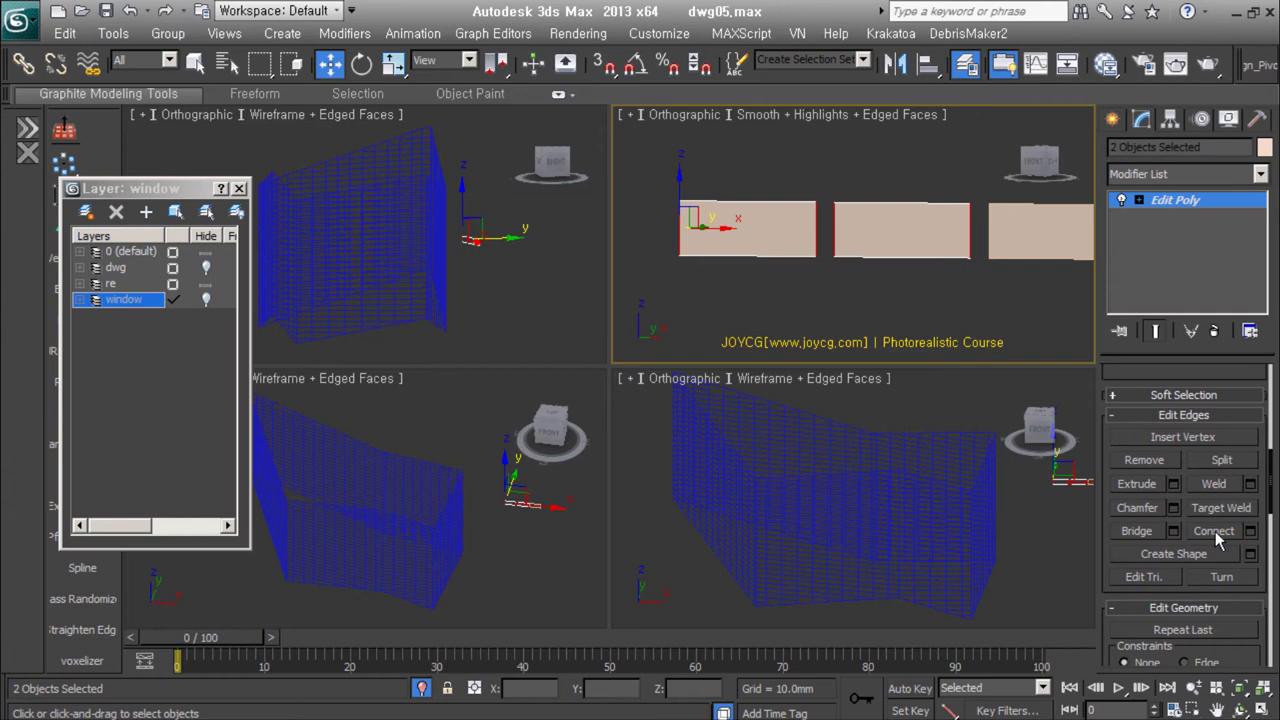
{"action": "scroll", "coordinate": [919, 293], "scroll_direction": "up", "scroll_amount": 3}
{"action": "left_click", "coordinate": [962, 255]}
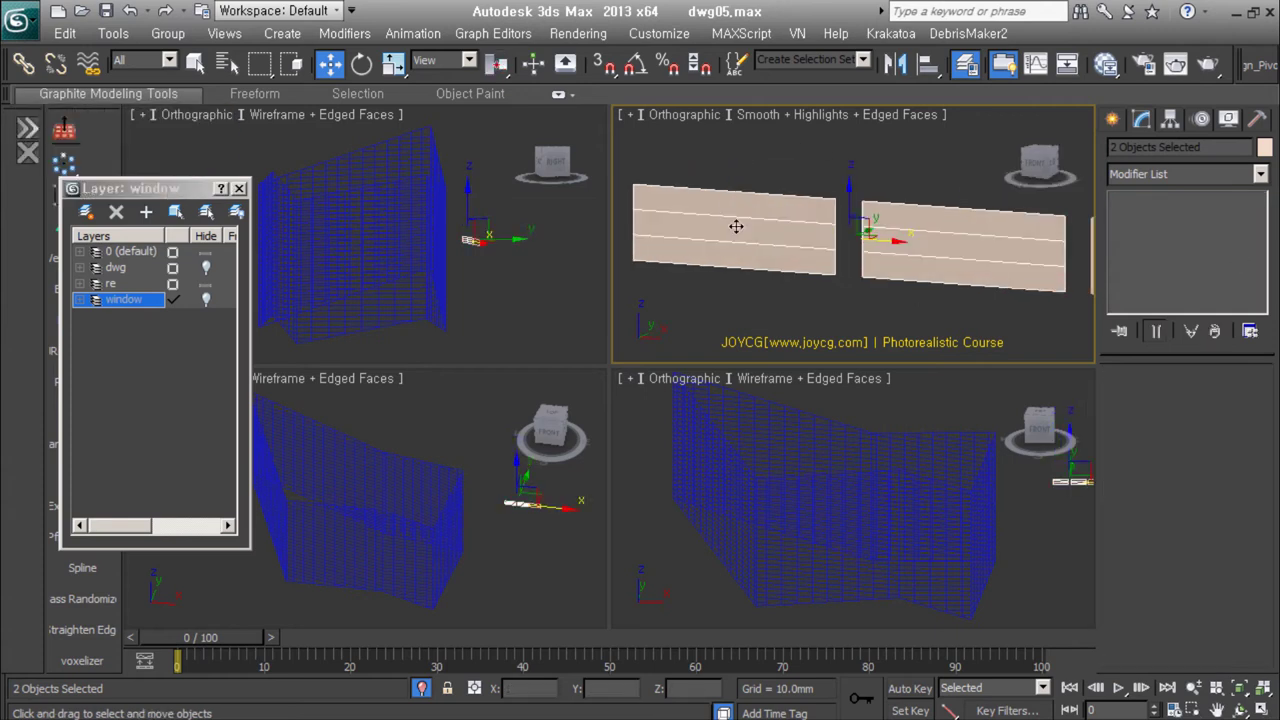
{"action": "left_click", "coordinate": [962, 255]}
{"action": "left_click", "coordinate": [747, 257]}
Step: Chamfer the new horizontal edges on all three panels into thin bands
{"action": "key", "text": "z"}
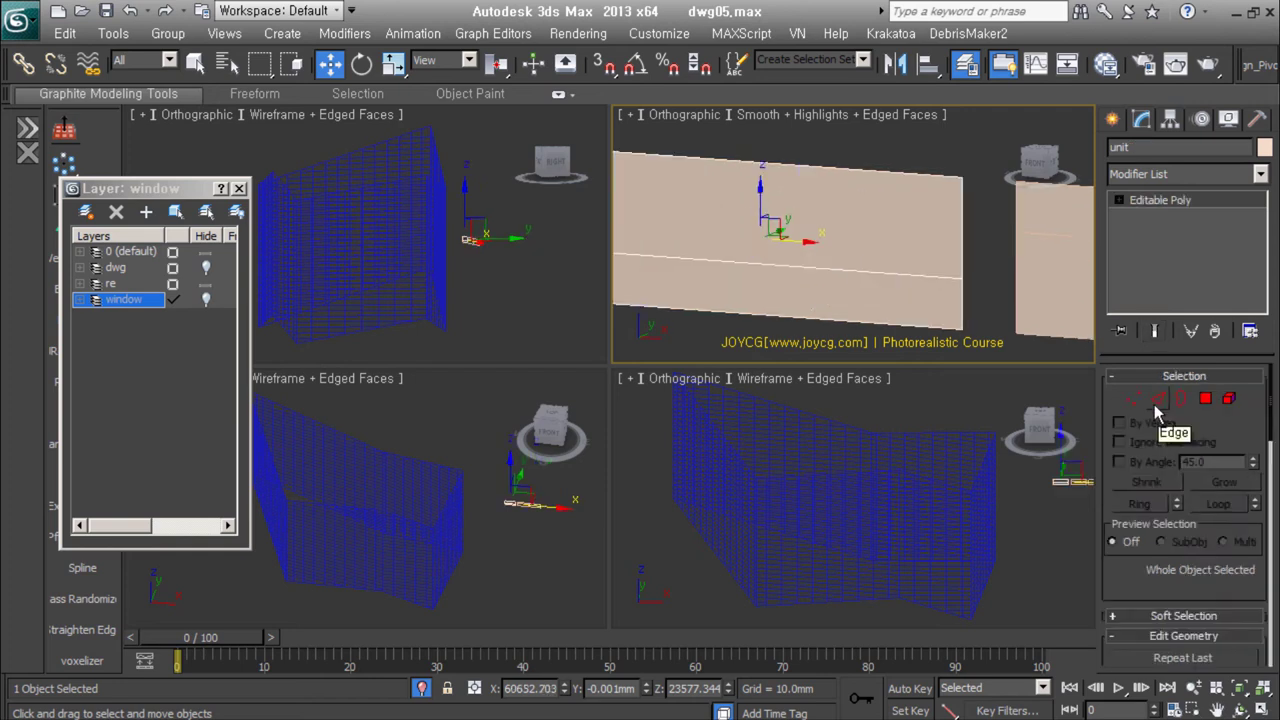
{"action": "key", "text": "ctrl+a"}
{"action": "key", "text": "z"}
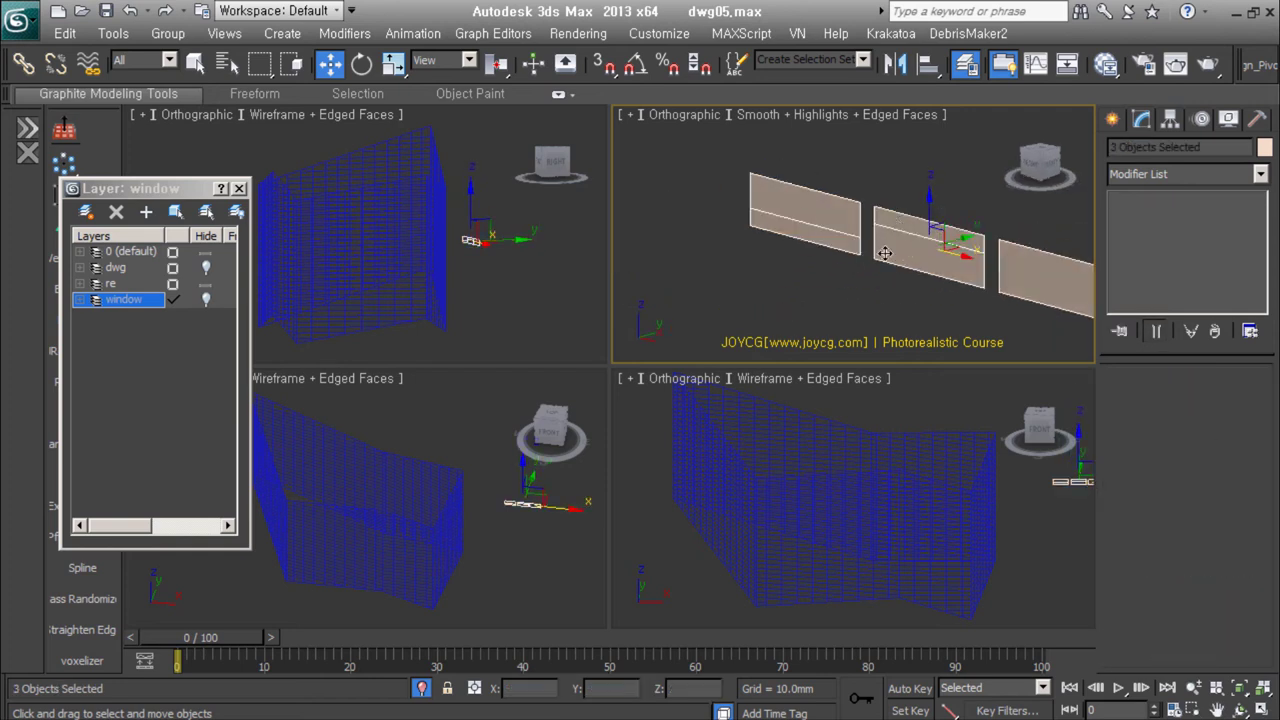
{"action": "right_click", "coordinate": [910, 330]}
{"action": "left_click", "coordinate": [1053, 384]}
{"action": "left_click", "coordinate": [728, 260]}
Step: On one panel, select two edges and start a 50 mm open chamfer on them
{"action": "left_click", "coordinate": [1139, 200]}
{"action": "left_click", "coordinate": [1178, 264]}
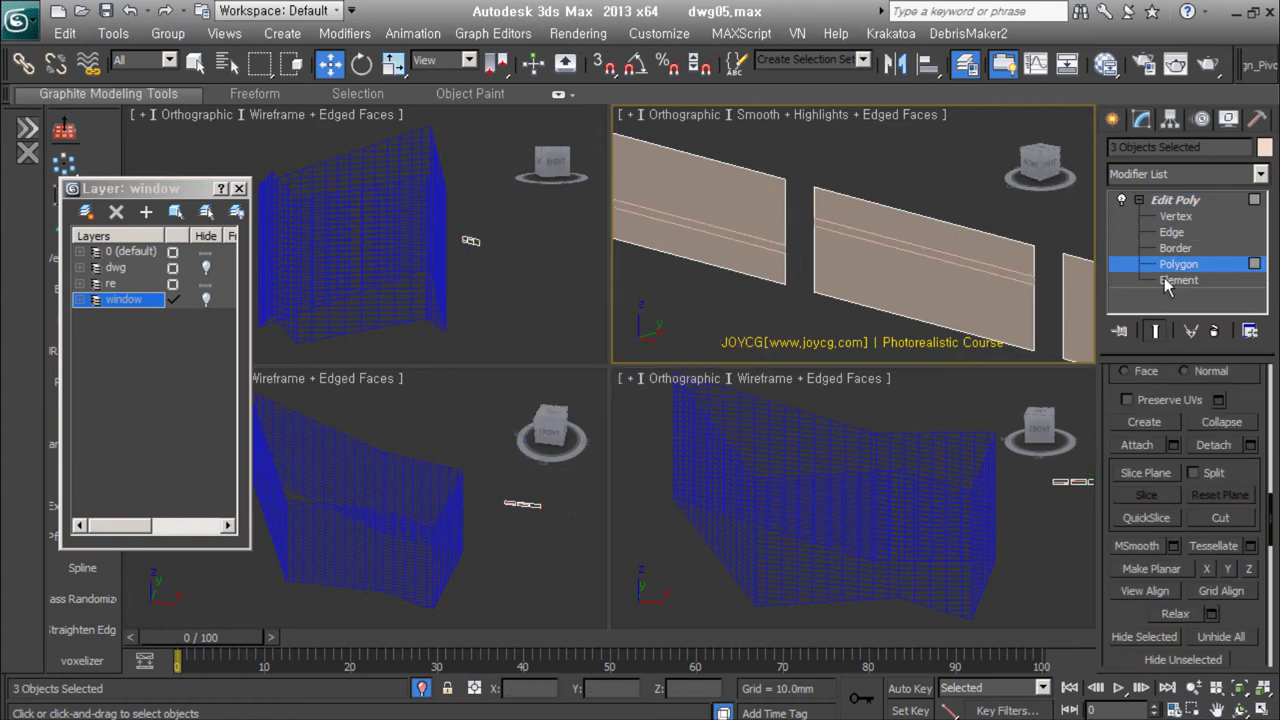
{"action": "left_click", "coordinate": [866, 233]}
{"action": "left_click", "coordinate": [1157, 399]}
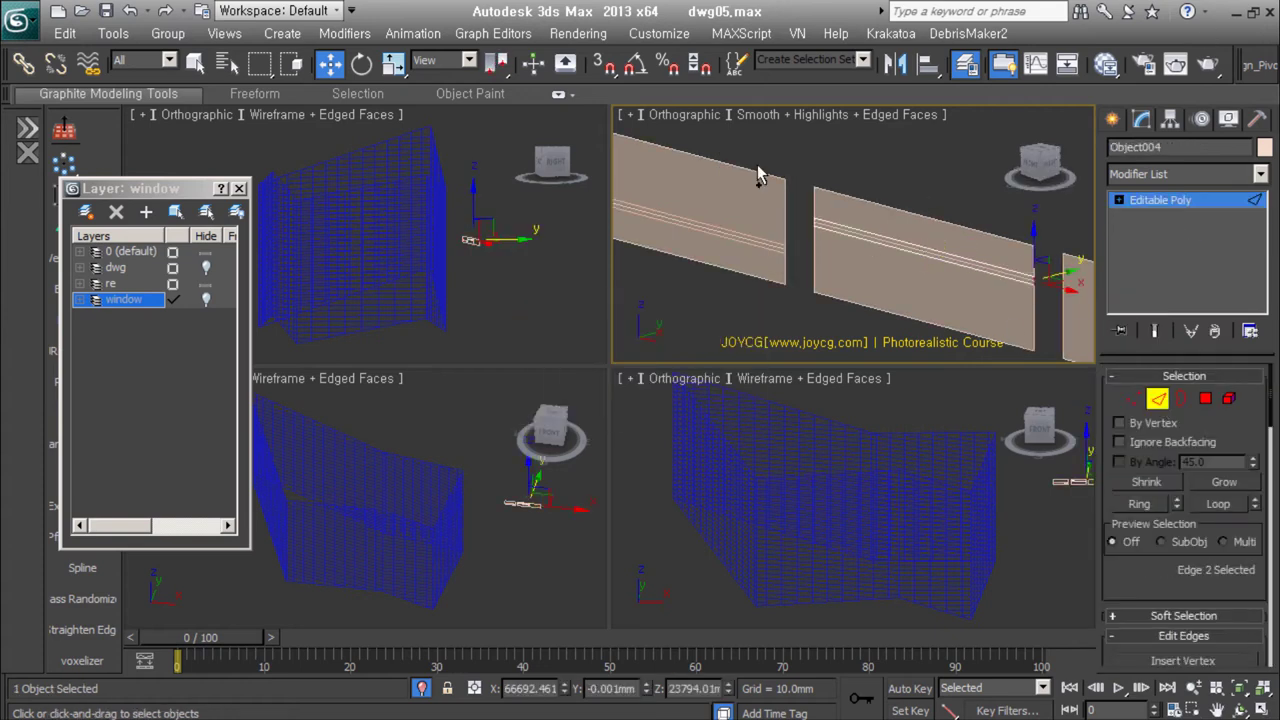
{"action": "right_click", "coordinate": [829, 263]}
{"action": "left_click", "coordinate": [766, 366]}
Step: Chamfer the edges of the next panel along the facade
{"action": "scroll", "coordinate": [755, 234], "scroll_direction": "up", "scroll_amount": 4}
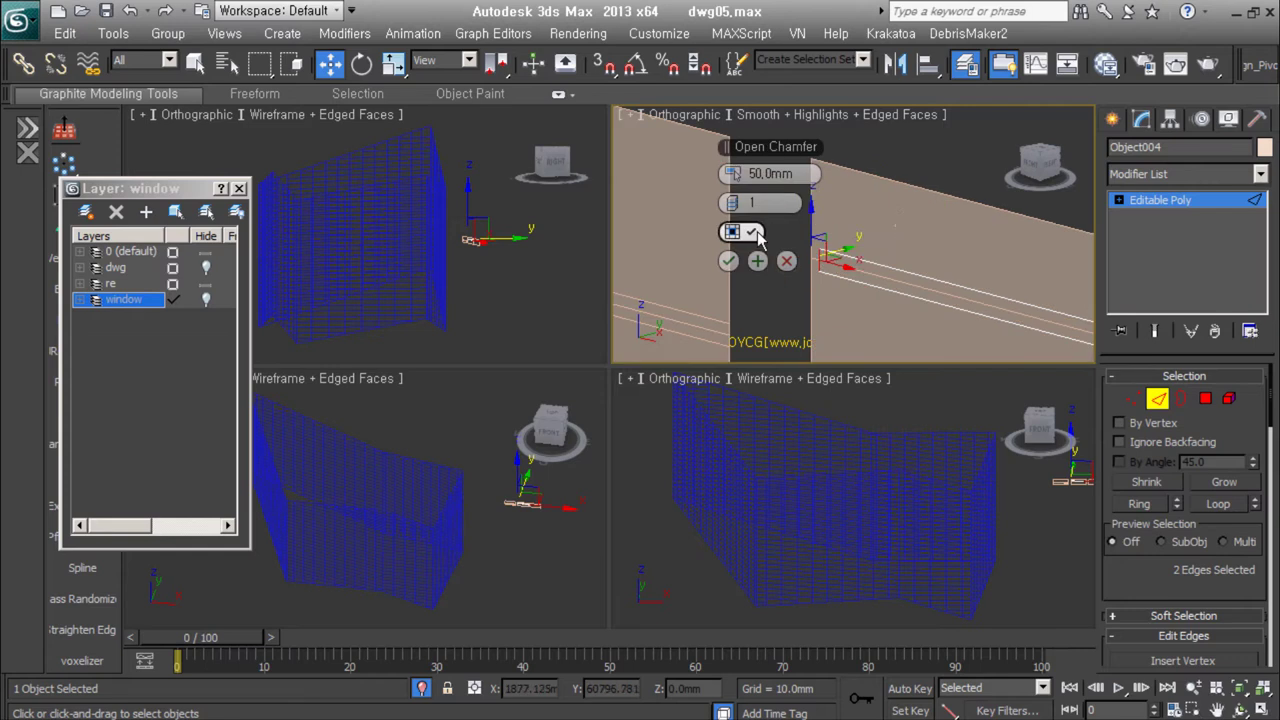
{"action": "key", "text": "2"}
{"action": "middle_click_drag", "start_coordinate": [865, 314], "coordinate": [787, 259]}
{"action": "left_click", "coordinate": [787, 259]}
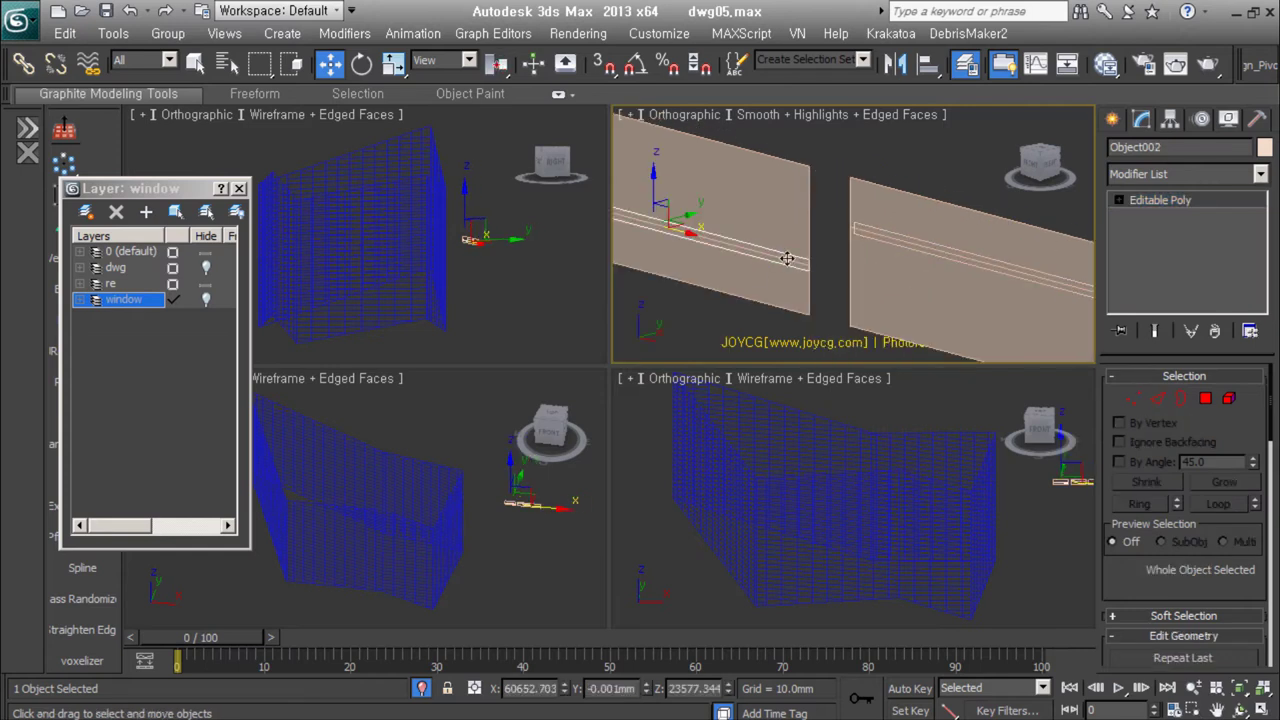
{"action": "key", "text": "2"}
{"action": "scroll", "coordinate": [867, 238], "scroll_direction": "up", "scroll_amount": 2}
{"action": "right_click", "coordinate": [857, 318]}
{"action": "left_click", "coordinate": [678, 383]}
{"action": "scroll", "coordinate": [869, 264], "scroll_direction": "down", "scroll_amount": 3}
Step: Give the unit panel a Shell with a 30mm outer amount, viewed in wireframe
{"action": "key", "text": "F3"}
{"action": "left_click", "coordinate": [869, 266]}
{"action": "scroll", "coordinate": [880, 268], "scroll_direction": "up", "scroll_amount": 2}
{"action": "scroll", "coordinate": [895, 270], "scroll_direction": "up", "scroll_amount": 2}
{"action": "type", "text": "30.0mm"}
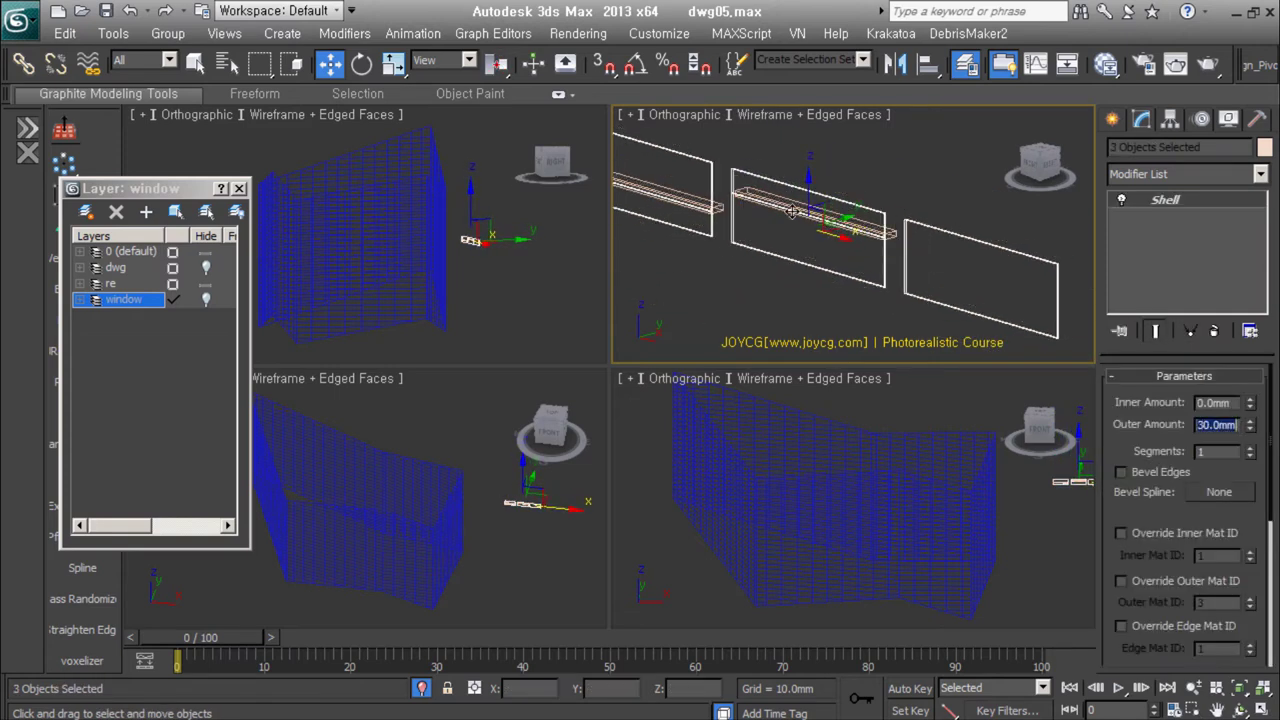
{"action": "key", "text": "Return"}
Step: Chamfer the strip edges on the unit panel
{"action": "left_click", "coordinate": [848, 277]}
{"action": "scroll", "coordinate": [848, 277], "scroll_direction": "up", "scroll_amount": 3}
{"action": "right_click", "coordinate": [700, 380]}
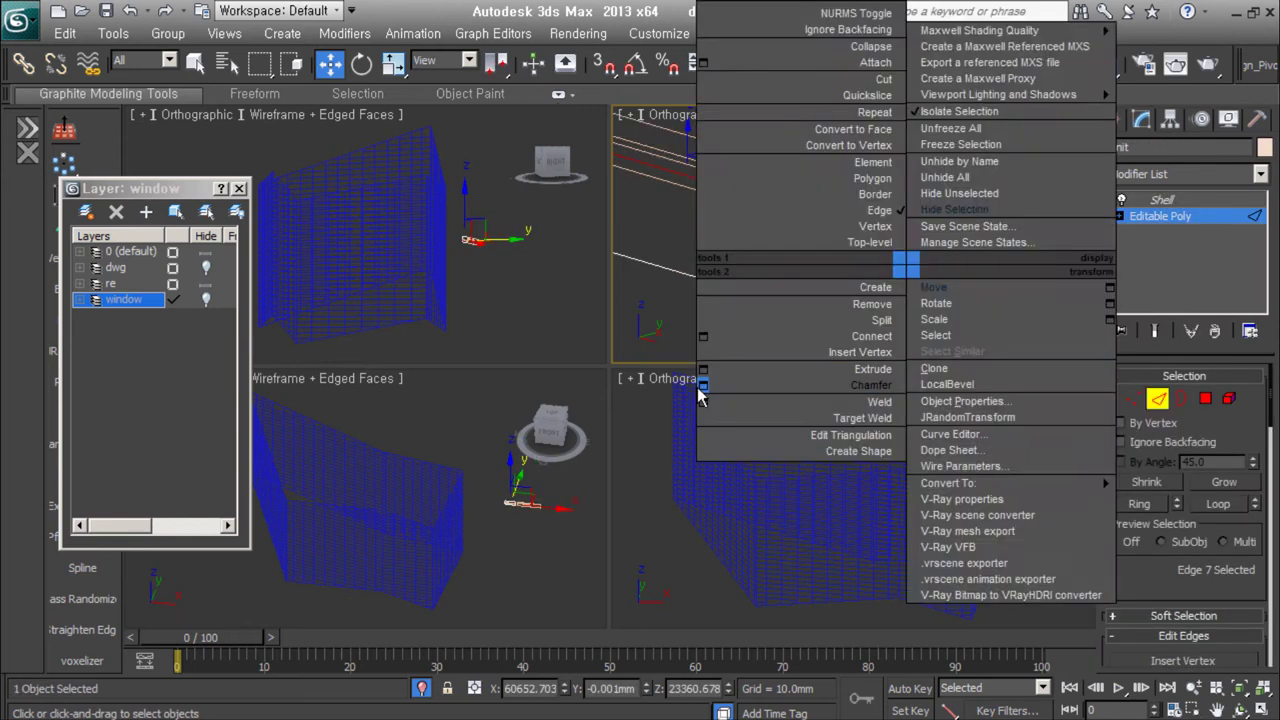
{"action": "left_click", "coordinate": [540, 445]}
{"action": "left_click", "coordinate": [728, 260]}
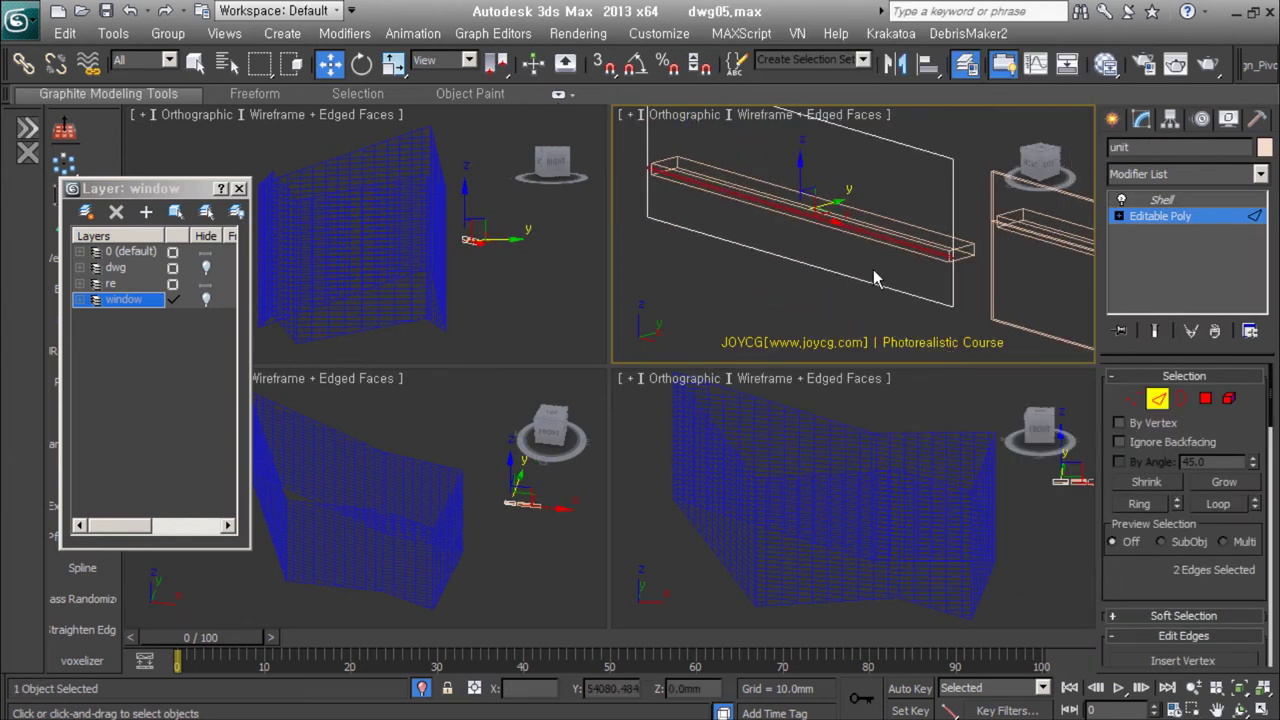
Step: Select the strip polygons and detach them as a separate object
{"action": "key", "text": "4"}
{"action": "right_click", "coordinate": [880, 300]}
{"action": "left_click", "coordinate": [692, 363]}
{"action": "left_click", "coordinate": [728, 231]}
{"action": "key", "text": "Return"}
Step: Select the detached frame piece to prepare it for its own shell
{"action": "key", "text": "4"}
{"action": "left_click", "coordinate": [765, 202]}
{"action": "scroll", "coordinate": [947, 261], "scroll_direction": "up", "scroll_amount": 5}
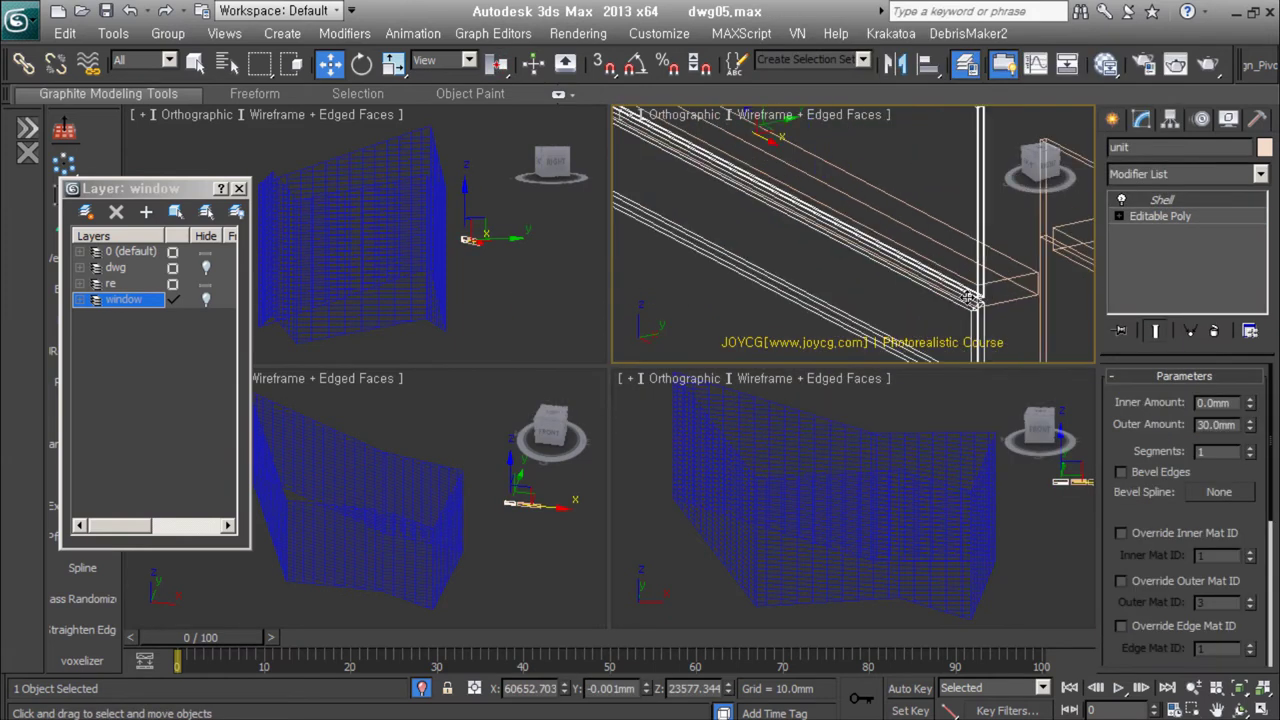
{"action": "scroll", "coordinate": [993, 206], "scroll_direction": "down", "scroll_amount": 3}
{"action": "left_click", "coordinate": [978, 236]}
{"action": "scroll", "coordinate": [825, 261], "scroll_direction": "up", "scroll_amount": 4}
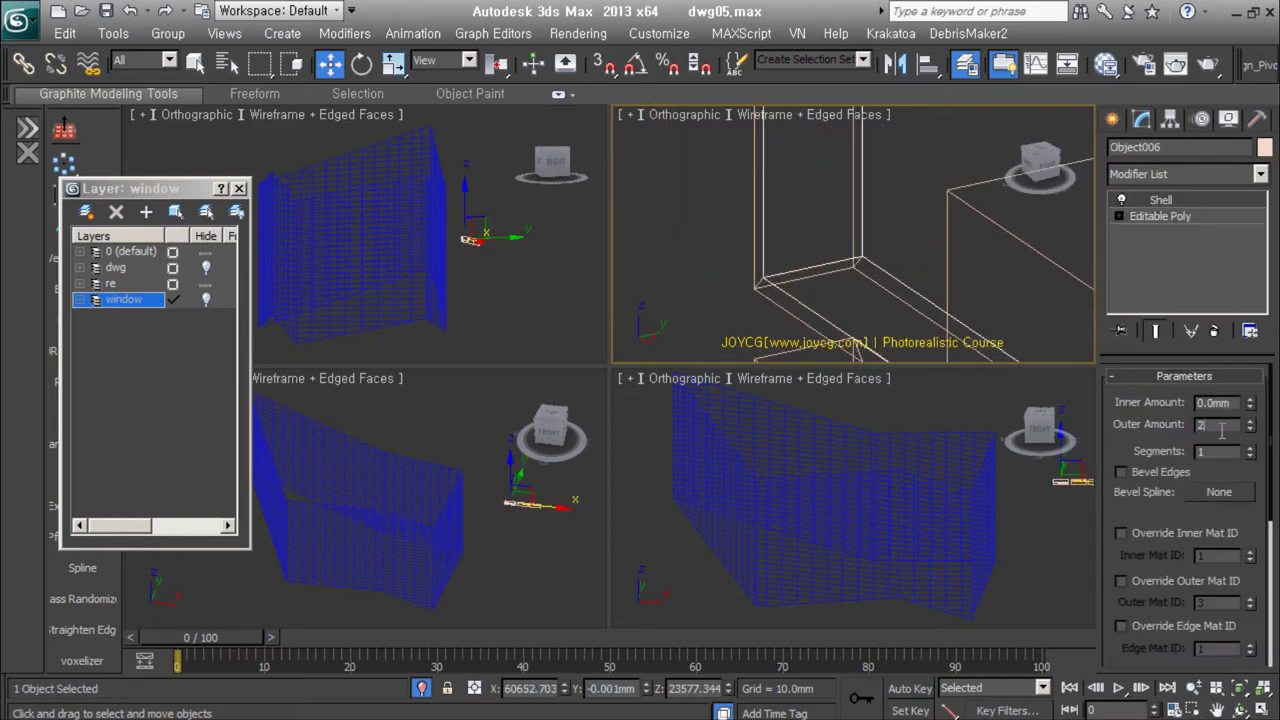
Step: Step between the frame piece's Shell result and its underlying editable mesh
{"action": "scroll", "coordinate": [1207, 549], "scroll_direction": "down", "scroll_amount": 5}
{"action": "key", "text": "ctrl+z"}
{"action": "left_click", "coordinate": [1207, 399]}
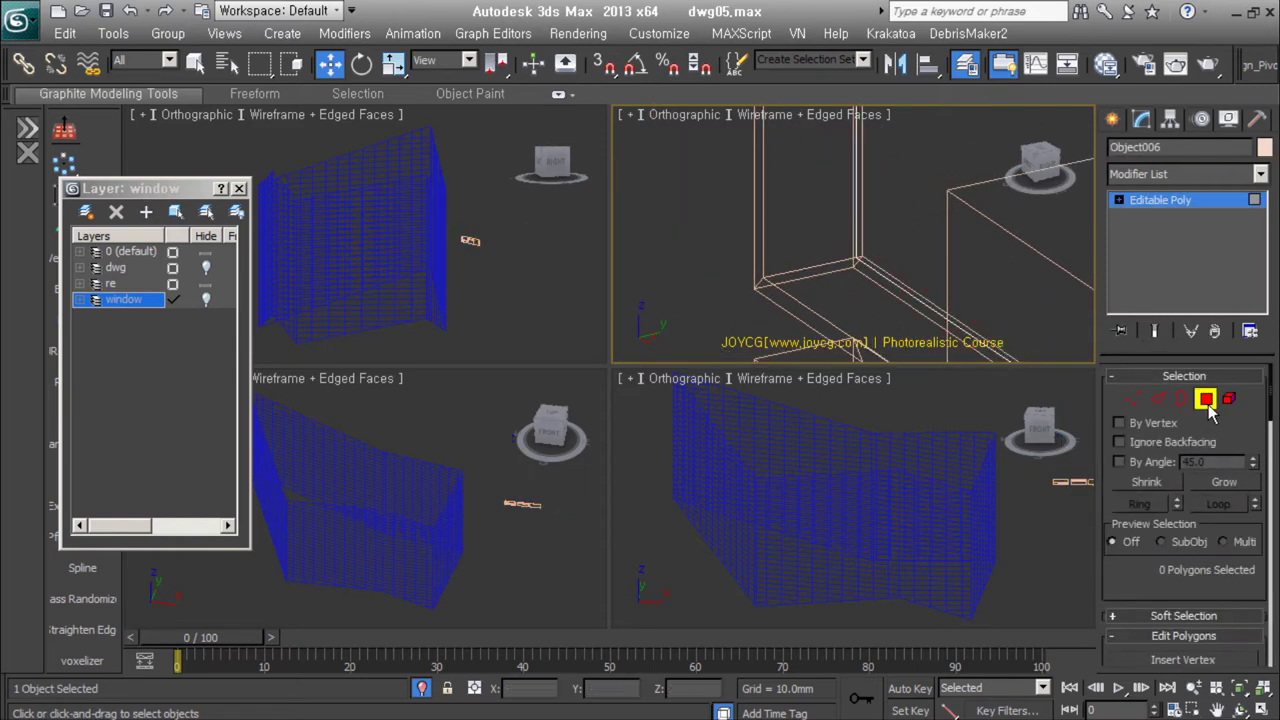
{"action": "key", "text": "ctrl+y"}
{"action": "scroll", "coordinate": [1185, 578], "scroll_direction": "down", "scroll_amount": 5}
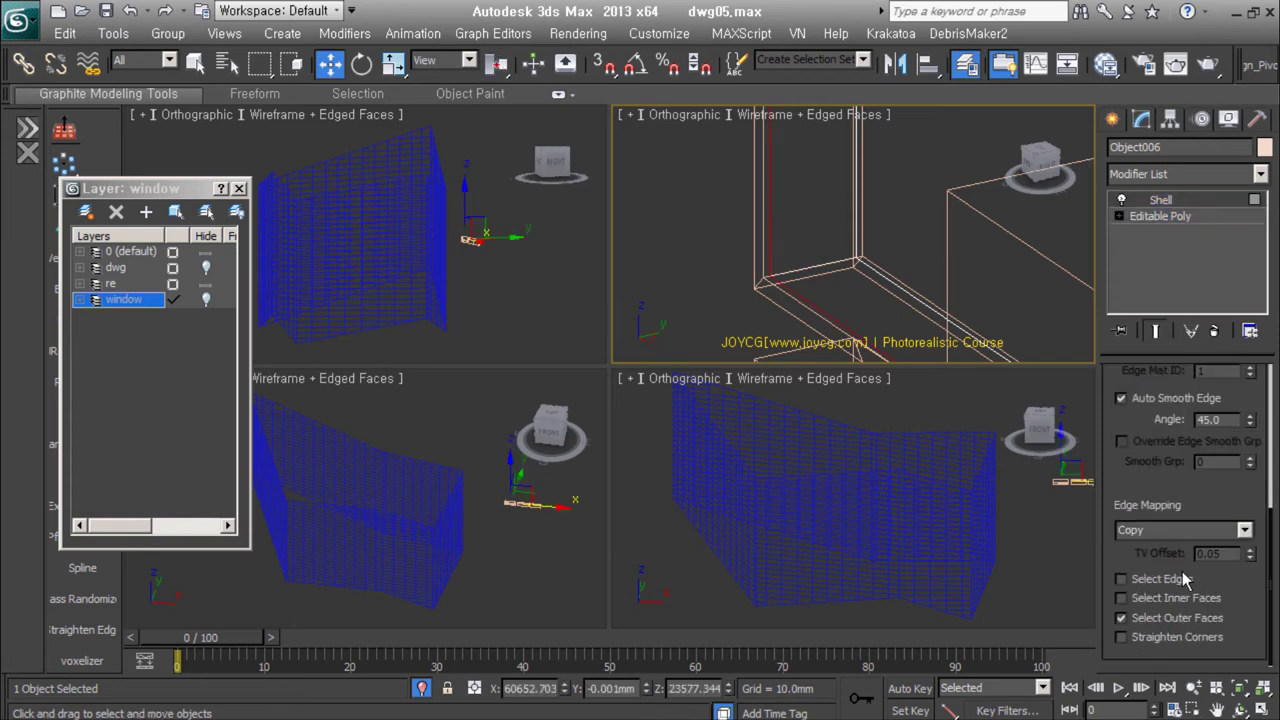
{"action": "key", "text": "ctrl+z"}
{"action": "left_click", "coordinate": [1207, 399]}
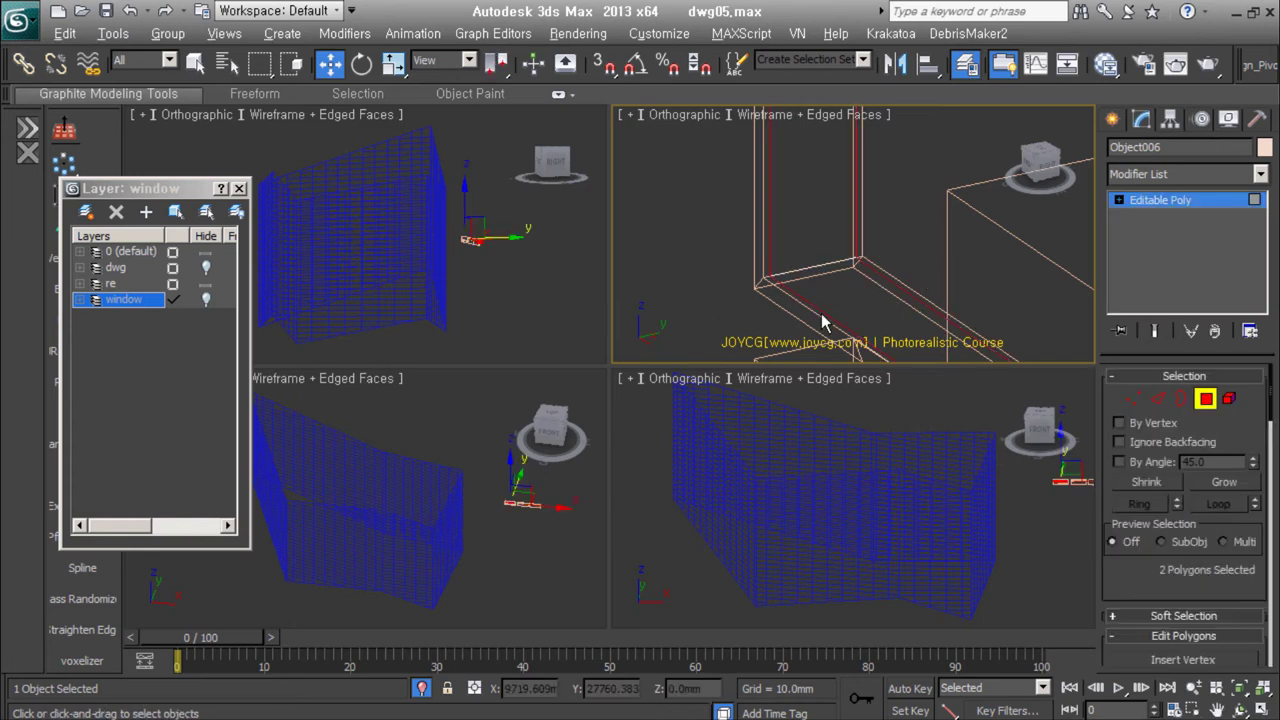
{"action": "key", "text": "ctrl+y"}
{"action": "key", "text": "ctrl+z"}
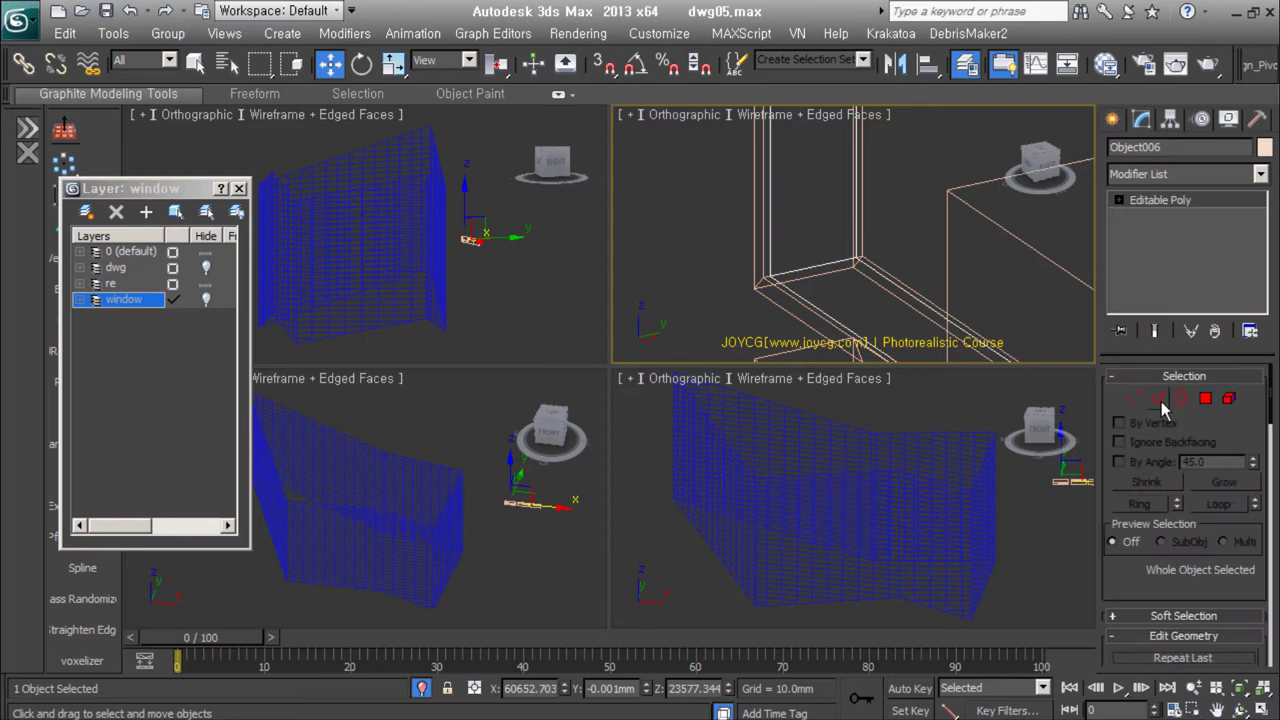
{"action": "left_click", "coordinate": [1157, 399]}
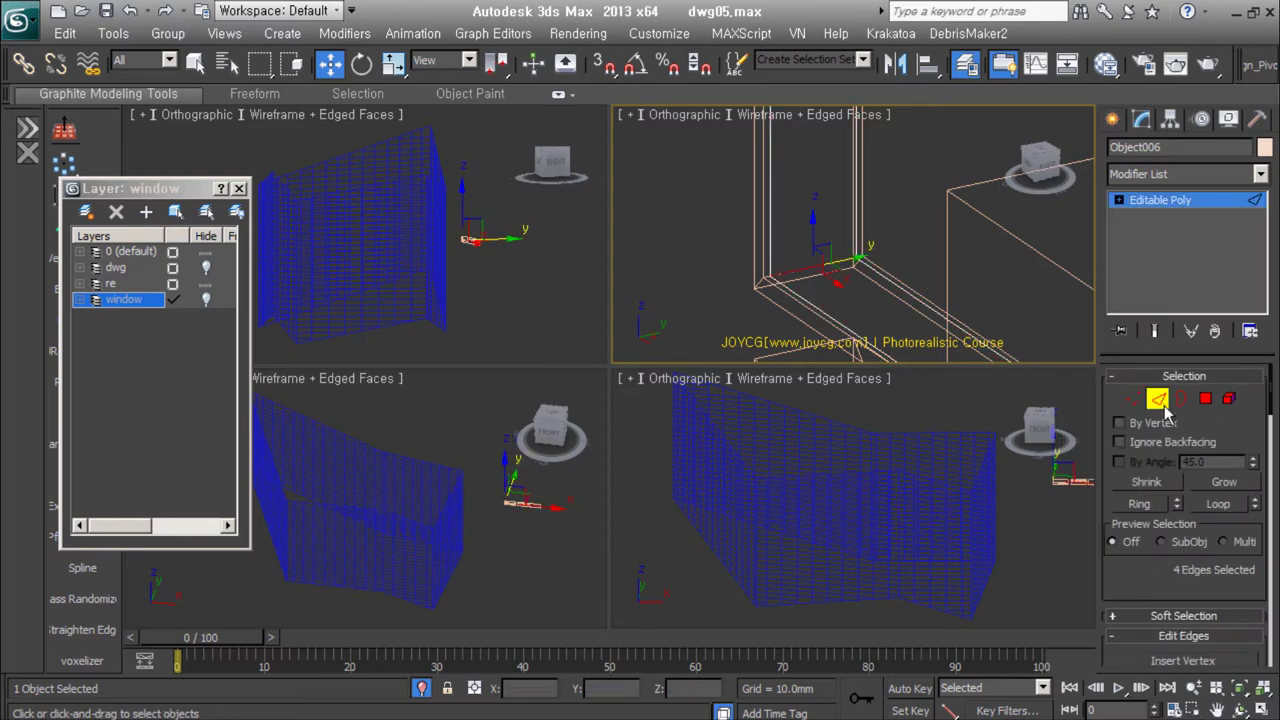
Step: Select the frame piece's edges and chamfer them by 4mm
{"action": "key", "text": "4"}
{"action": "key", "text": "2"}
{"action": "key", "text": "4"}
{"action": "left_click", "coordinate": [1155, 399]}
{"action": "left_click_drag", "start_coordinate": [1124, 556], "coordinate": [1124, 370]}
{"action": "middle_click_drag", "start_coordinate": [740, 234], "coordinate": [795, 244]}
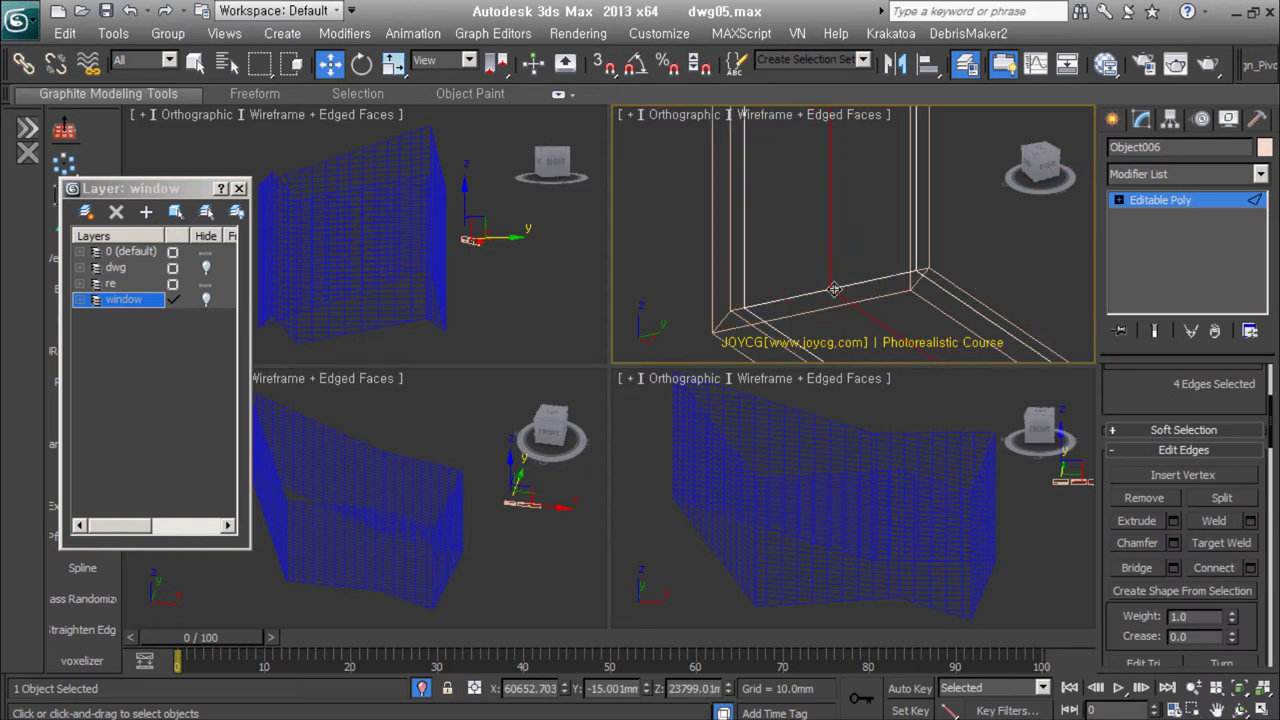
{"action": "key", "text": "ctrl+shift+c"}
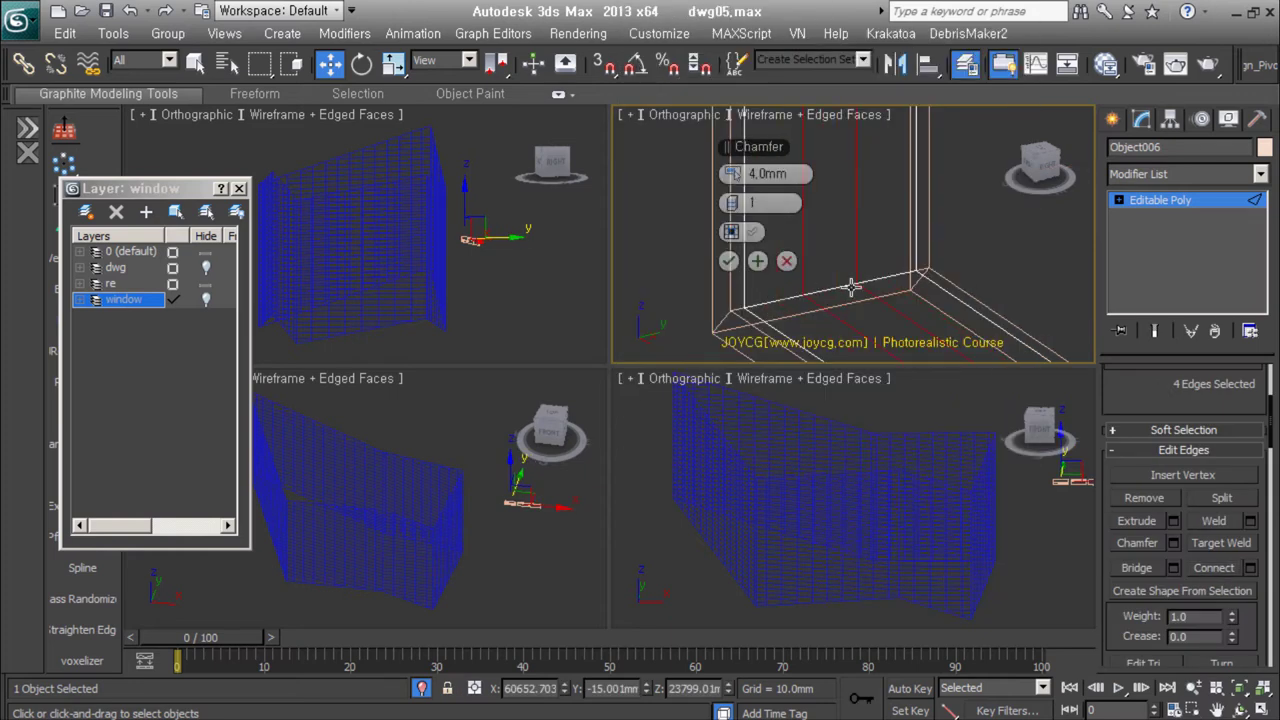
{"action": "left_click", "coordinate": [729, 261]}
Step: Detach the selected polygons as piece T and give it a 2.8mm inner Shell
{"action": "key", "text": "3"}
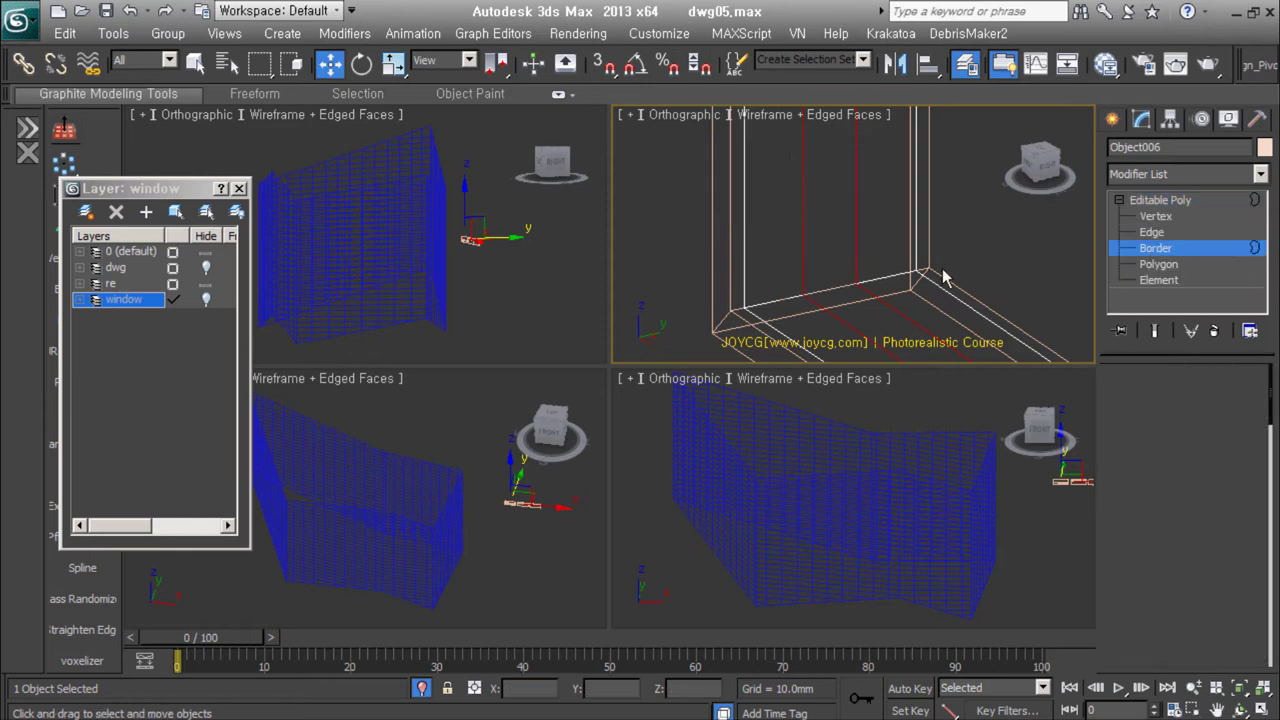
{"action": "key", "text": "3"}
{"action": "scroll", "coordinate": [777, 274], "scroll_direction": "up", "scroll_amount": 3}
{"action": "scroll", "coordinate": [777, 274], "scroll_direction": "up", "scroll_amount": 2}
{"action": "key", "text": "2"}
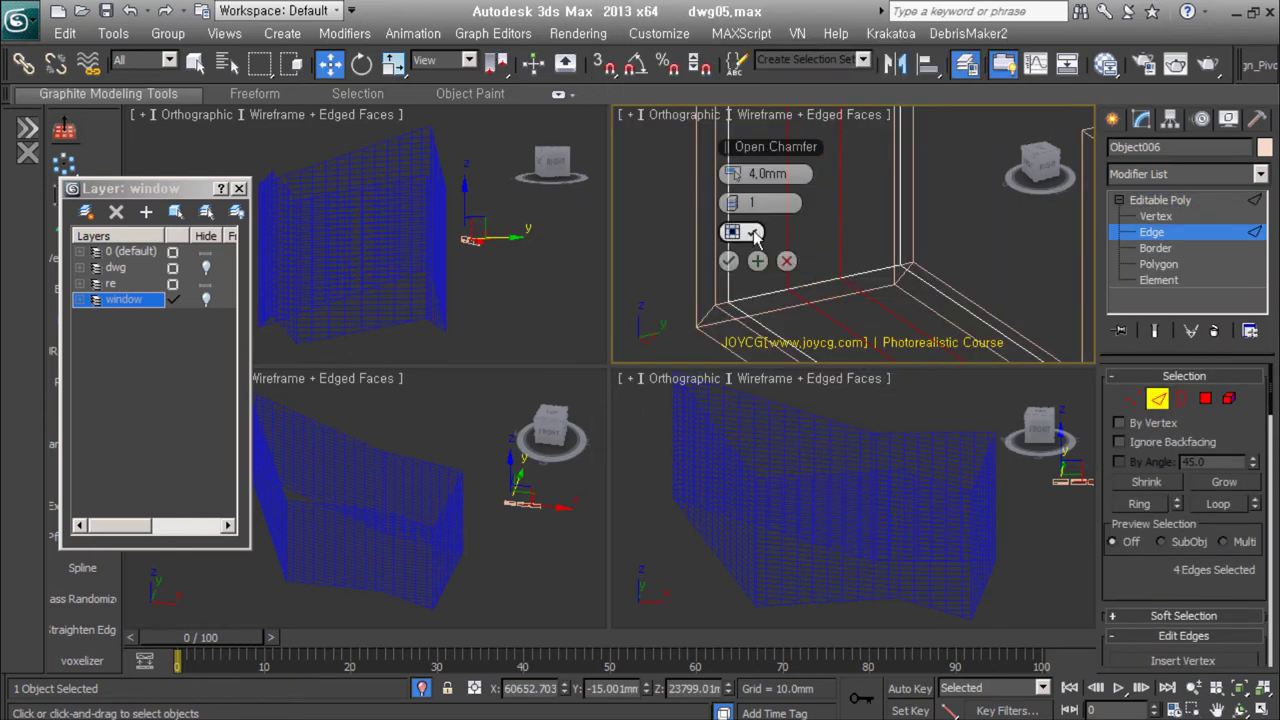
{"action": "key", "text": "4"}
{"action": "left_click", "coordinate": [706, 374]}
{"action": "key", "text": "3"}
{"action": "key", "text": "s"}
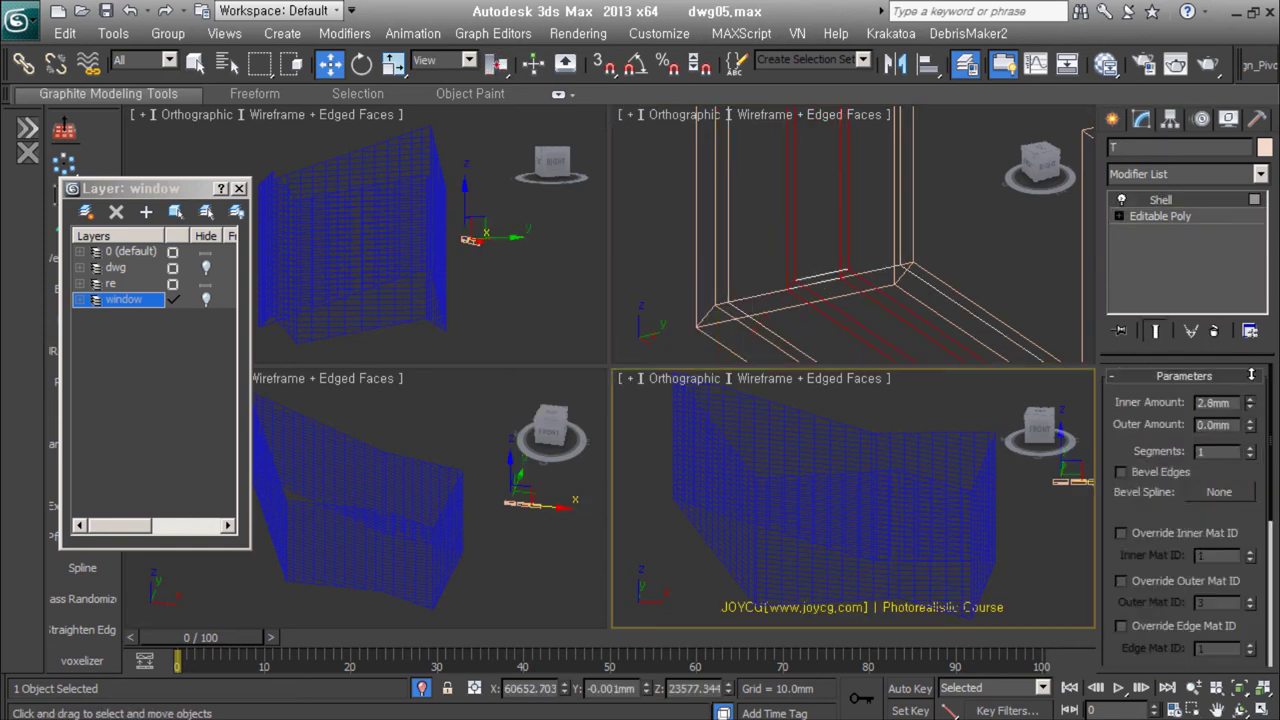
{"action": "left_click", "coordinate": [840, 270]}
Step: Select the frame's polygons and browse the full modifier list
{"action": "key", "text": "4"}
{"action": "left_click_drag", "start_coordinate": [1161, 540], "coordinate": [1135, 470]}
{"action": "left_click", "coordinate": [1260, 173]}
{"action": "left_click_drag", "start_coordinate": [1263, 560], "coordinate": [1263, 478]}
{"action": "left_click", "coordinate": [1260, 173]}
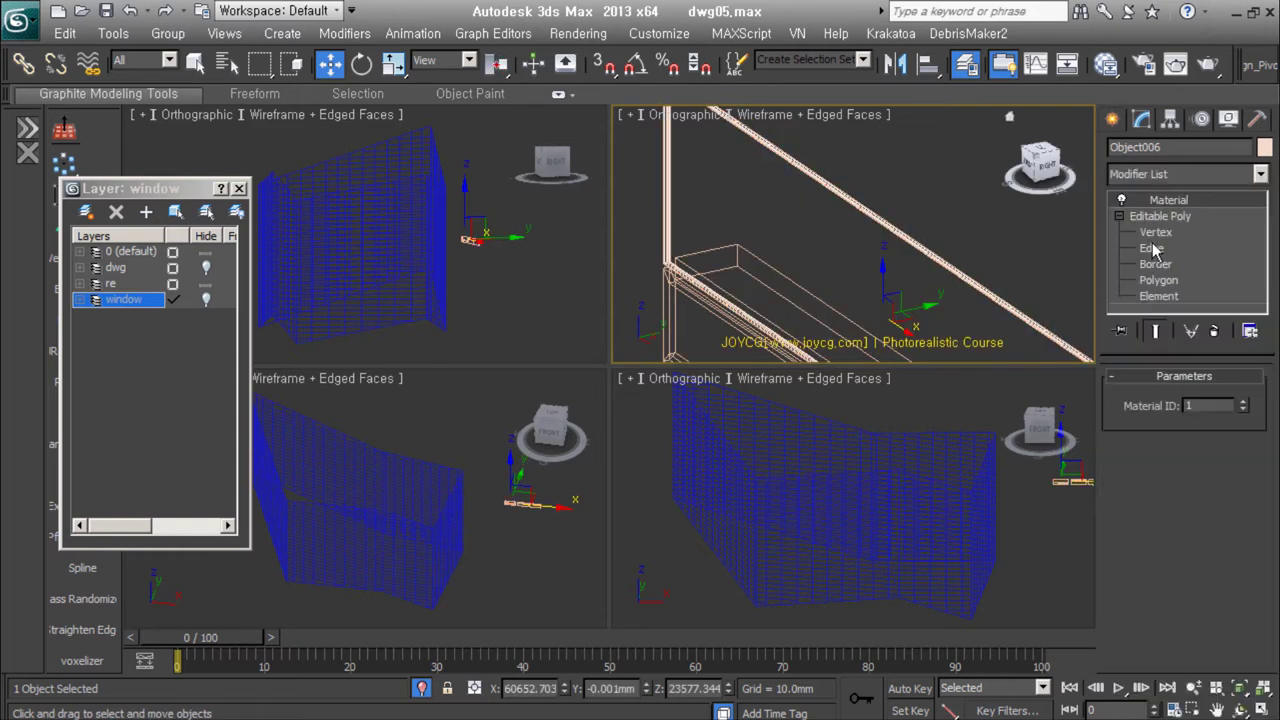
Step: Configure a four-button modifier set: Edit Poly, Material, DeleteMesh, Edit Spline
{"action": "right_click", "coordinate": [1188, 228]}
{"action": "left_click", "coordinate": [1213, 330]}
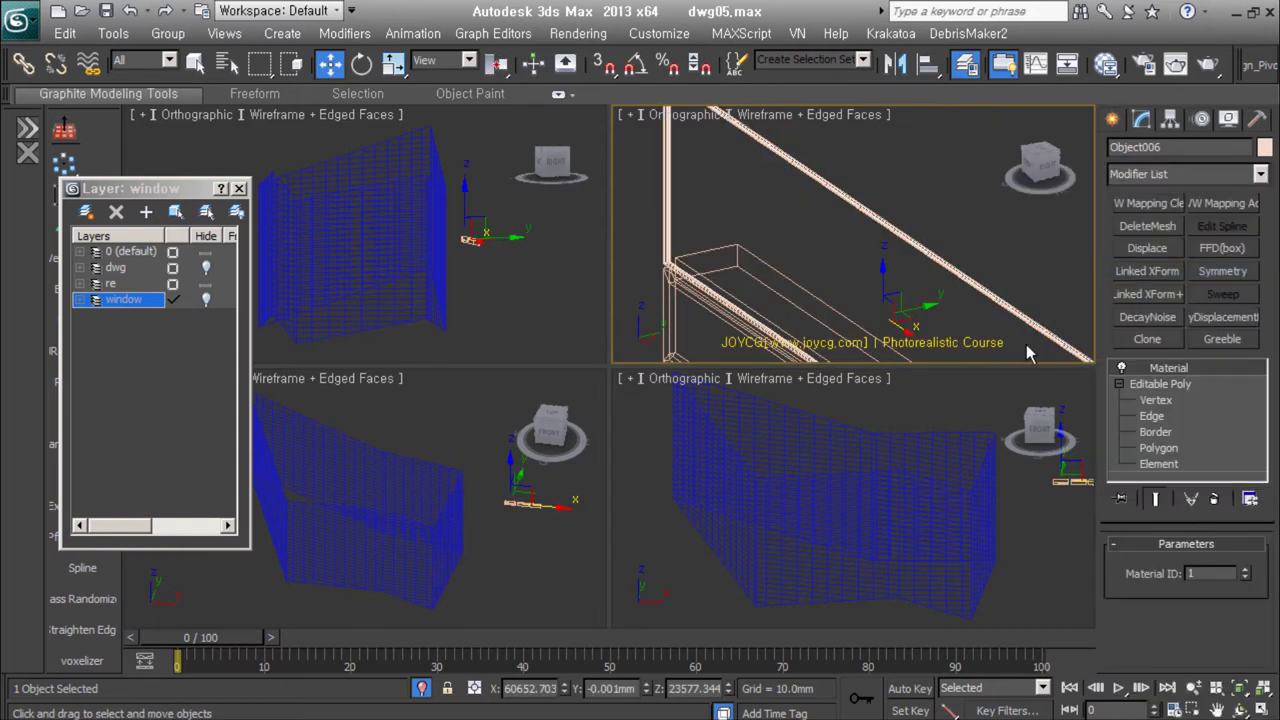
{"action": "left_click", "coordinate": [1250, 498]}
{"action": "left_click", "coordinate": [1150, 189]}
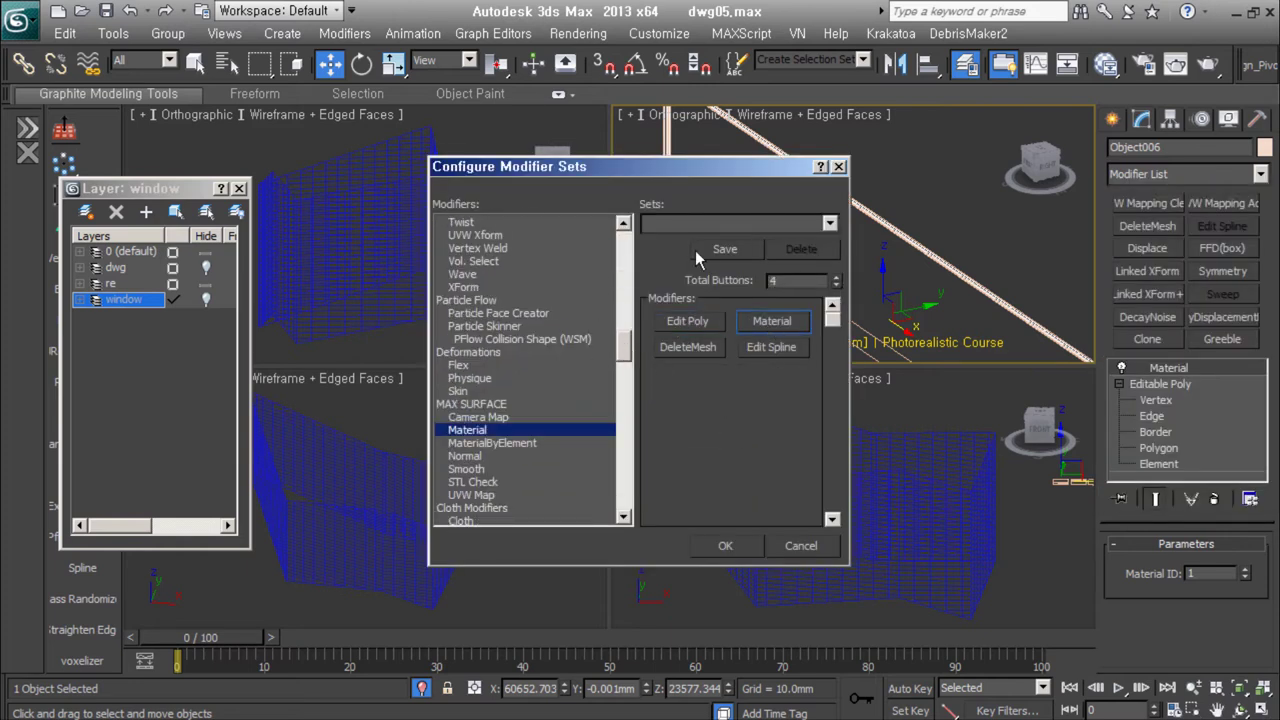
{"action": "type", "text": "test"}
{"action": "left_click", "coordinate": [725, 545]}
Step: Check Object002 and unitA_frame for their Material IDs
{"action": "left_click", "coordinate": [672, 175]}
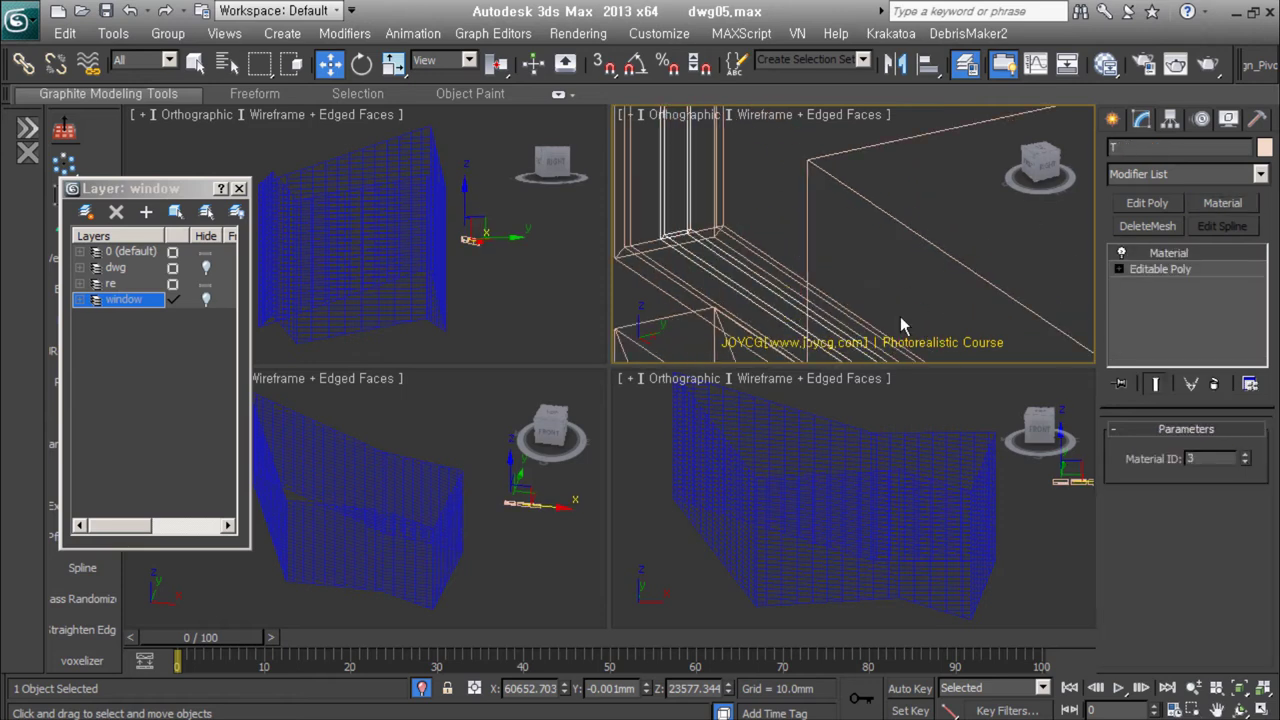
{"action": "left_click", "coordinate": [799, 310]}
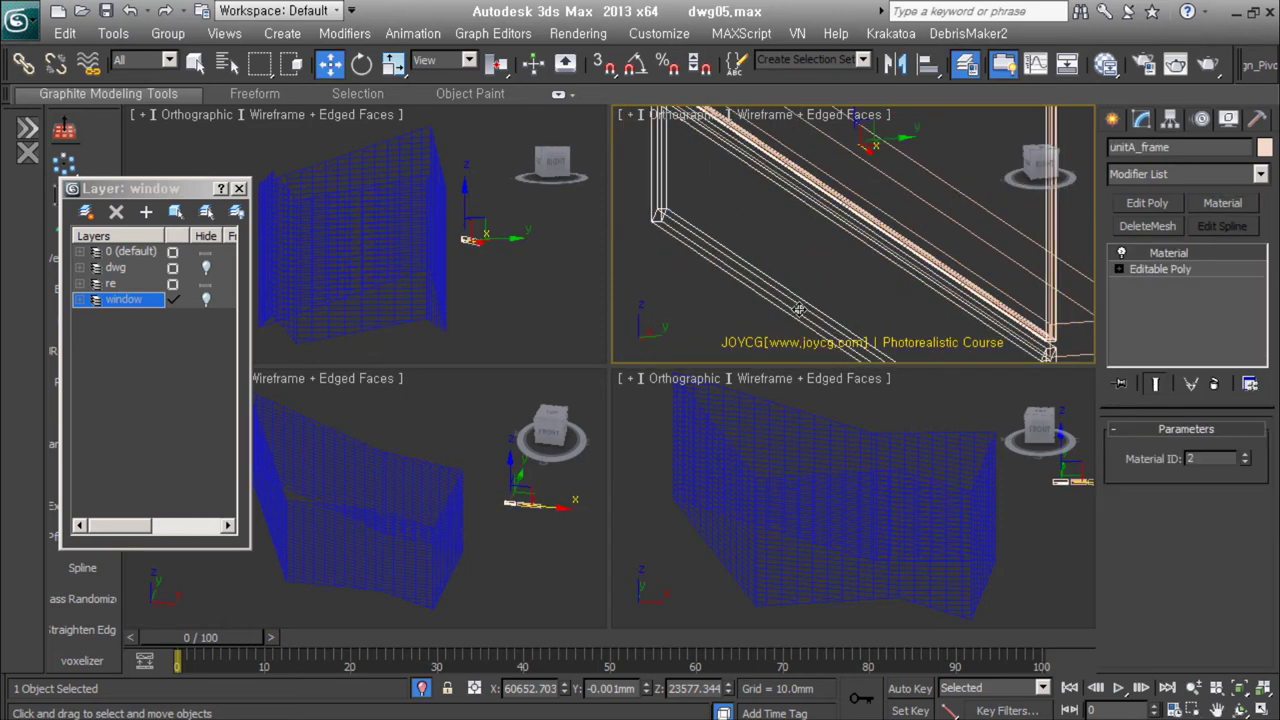
{"action": "mouse_move", "coordinate": [799, 310]}
{"action": "middle_mouse_down"}
{"action": "mouse_move", "coordinate": [982, 298]}
{"action": "mouse_move", "coordinate": [943, 205]}
{"action": "mouse_move", "coordinate": [880, 306]}
{"action": "mouse_move", "coordinate": [893, 328]}
{"action": "middle_mouse_up"}
Step: Connect Object005's box edges into new horizontal segments
{"action": "left_click", "coordinate": [880, 306]}
{"action": "left_click", "coordinate": [1207, 452]}
{"action": "middle_click_drag", "start_coordinate": [860, 250], "coordinate": [827, 312]}
{"action": "key", "text": "2"}
{"action": "scroll", "coordinate": [854, 237], "scroll_direction": "down", "scroll_amount": 3}
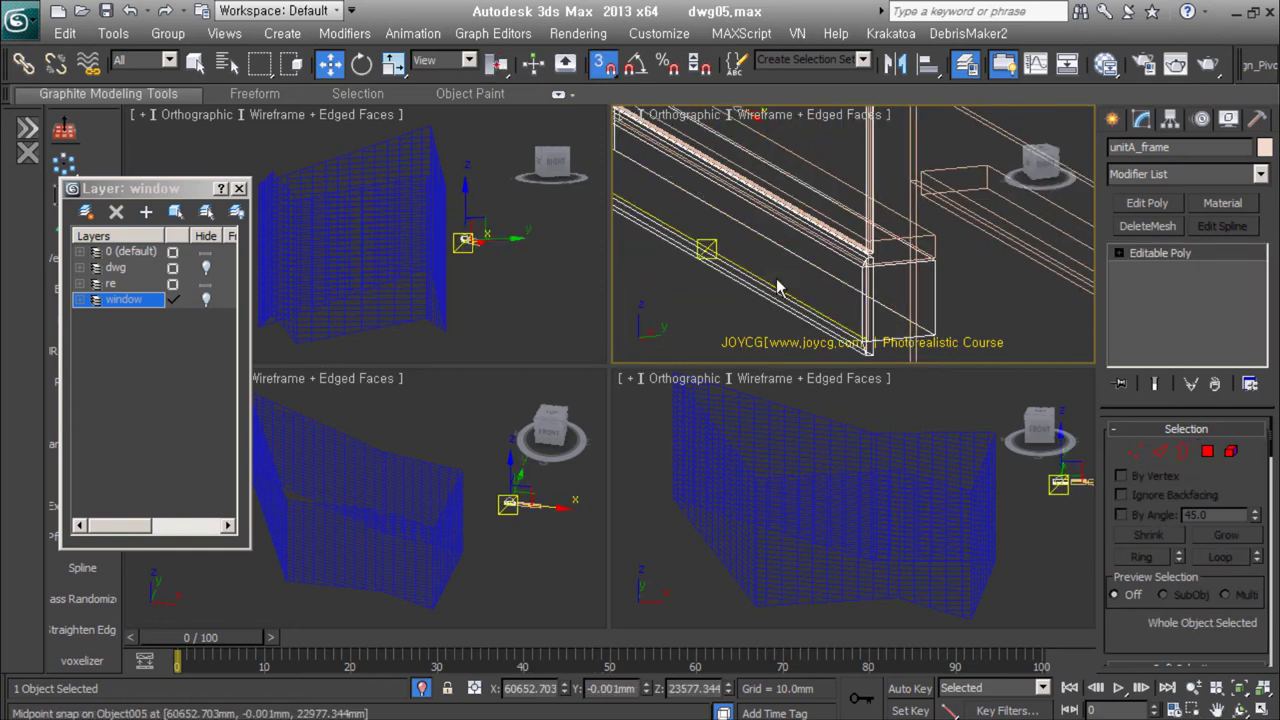
{"action": "left_click", "coordinate": [776, 220]}
{"action": "key", "text": "2"}
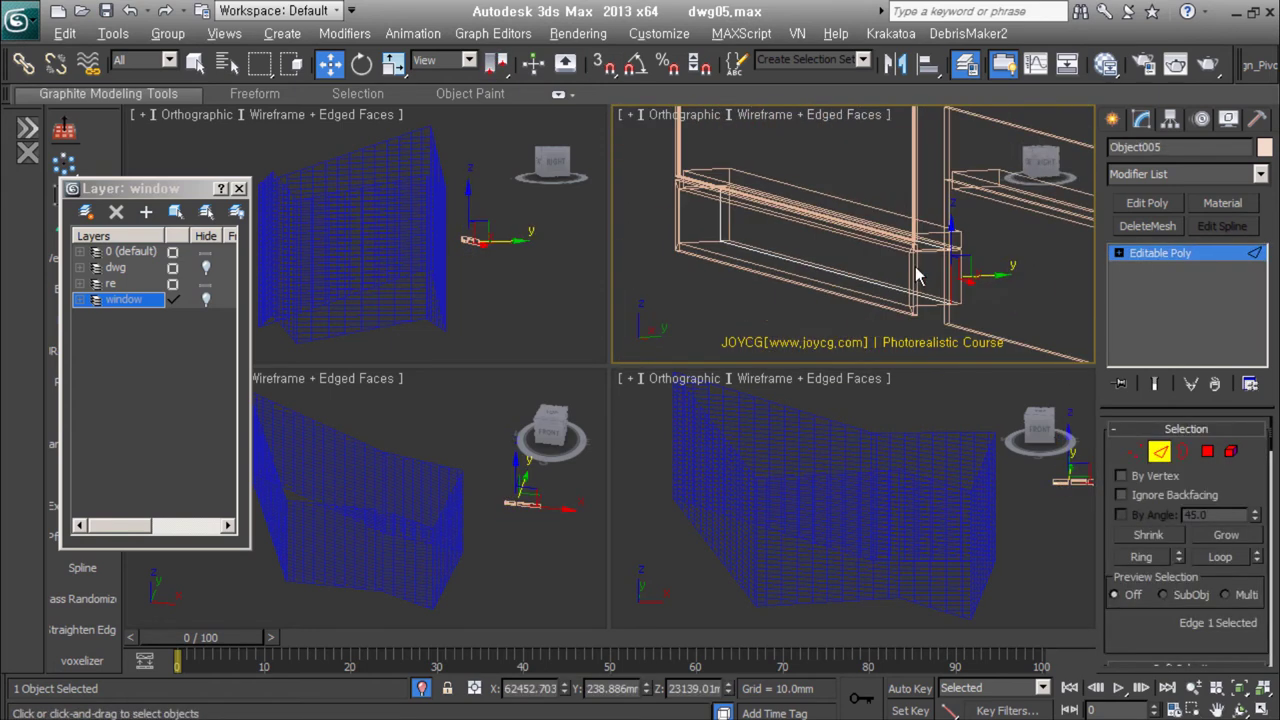
{"action": "key", "text": "ctrl+shift+e"}
{"action": "left_click", "coordinate": [728, 260]}
Step: Rotate the 11 slat polygons 90 degrees, then view from Top and zoom extents
{"action": "scroll", "coordinate": [900, 260], "scroll_direction": "up", "scroll_amount": 3}
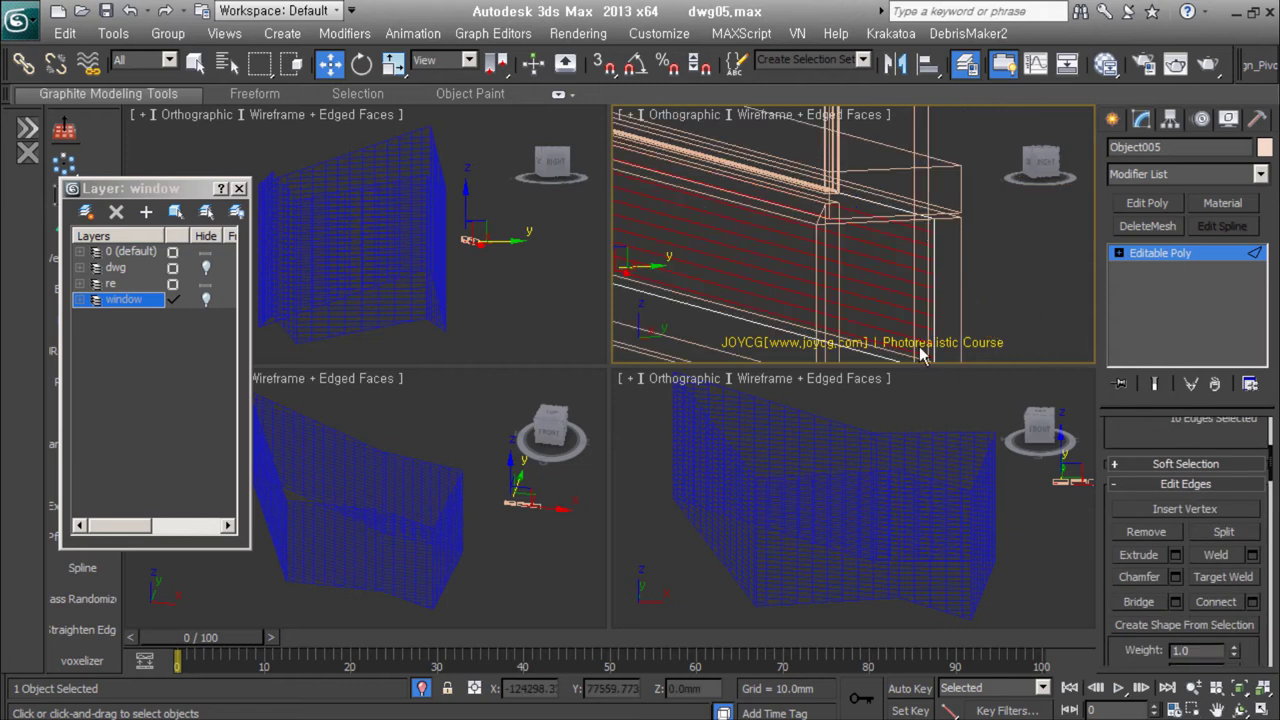
{"action": "key", "text": "4"}
{"action": "middle_click_drag", "start_coordinate": [900, 260], "coordinate": [934, 282]}
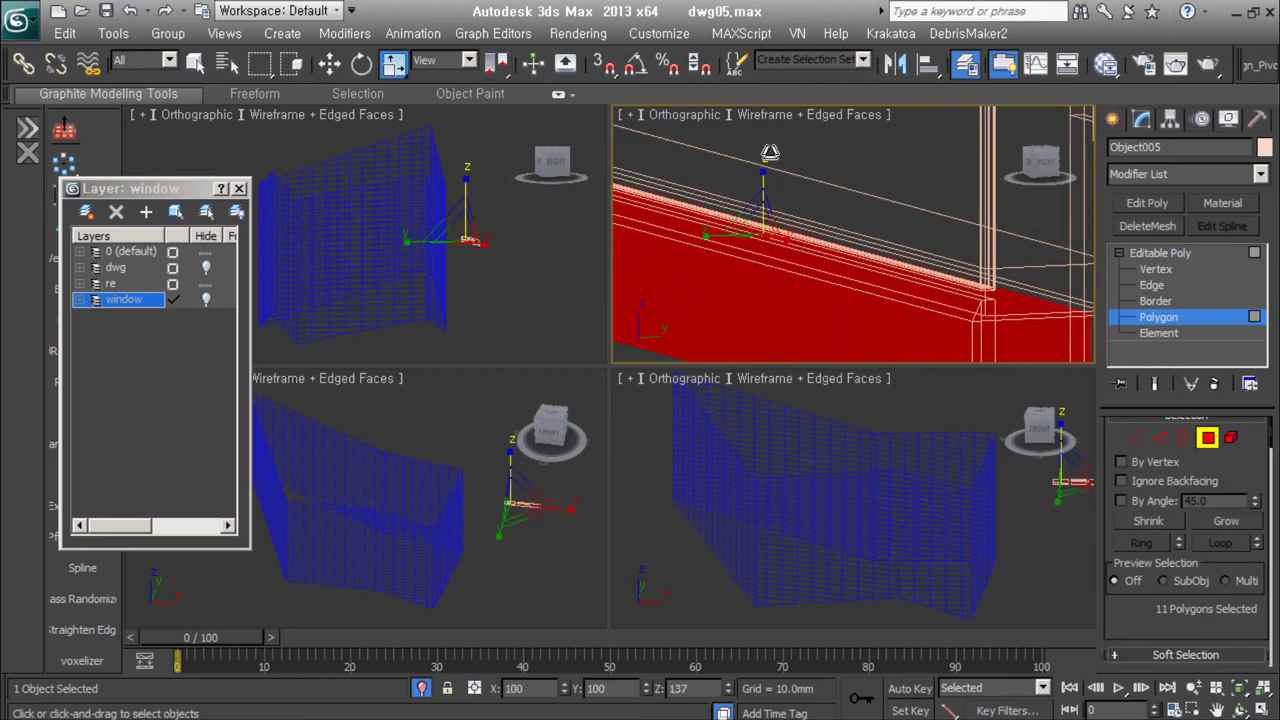
{"action": "scroll", "coordinate": [900, 268], "scroll_direction": "down", "scroll_amount": 3}
{"action": "key", "text": "e"}
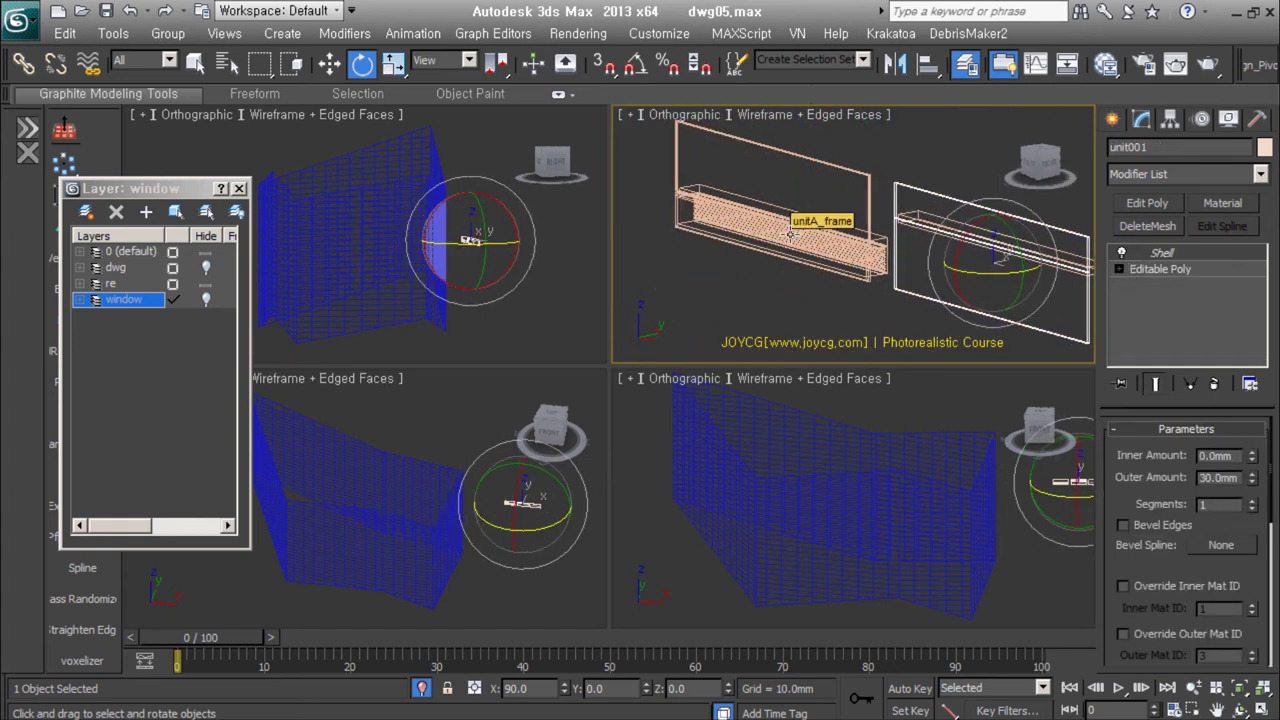
{"action": "key", "text": "t"}
{"action": "key", "text": "z"}
{"action": "key", "text": "w"}
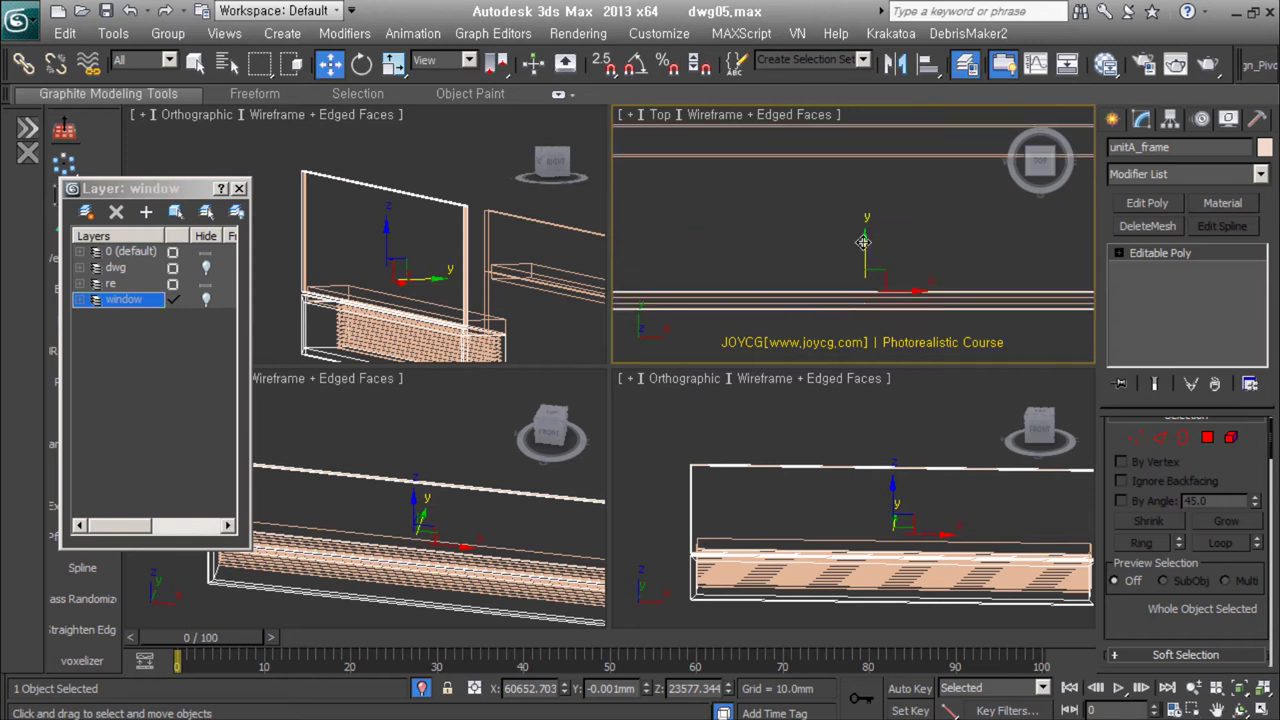
Step: Connect edges across the unit001 frame to create the upper slats
{"action": "mouse_move", "coordinate": [870, 296]}
{"action": "middle_mouse_down", "text": "alt"}
{"action": "mouse_move", "coordinate": [878, 226]}
{"action": "mouse_move", "coordinate": [728, 200]}
{"action": "middle_mouse_up", "text": "alt"}
{"action": "left_click", "coordinate": [984, 245]}
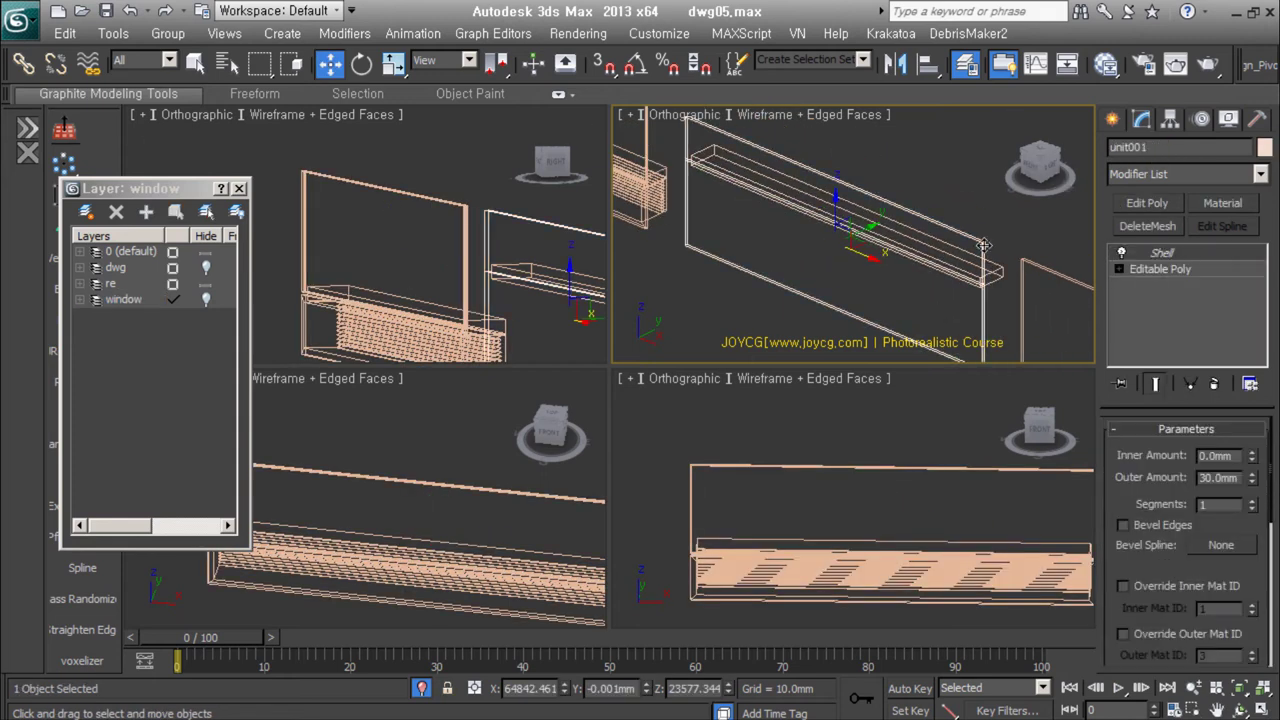
{"action": "right_click", "coordinate": [822, 272]}
{"action": "left_click", "coordinate": [811, 316]}
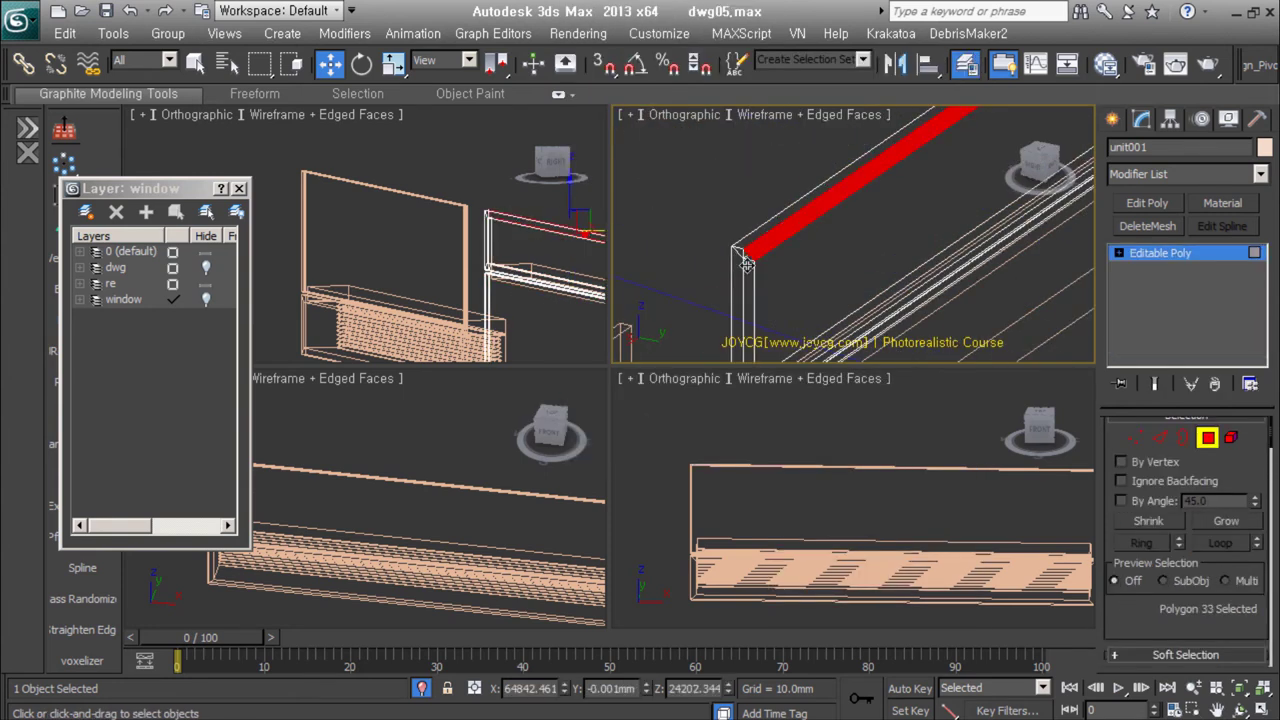
{"action": "mouse_move", "coordinate": [740, 268]}
{"action": "middle_mouse_down", "text": "alt"}
{"action": "mouse_move", "coordinate": [916, 286]}
{"action": "mouse_move", "coordinate": [875, 302]}
{"action": "mouse_move", "coordinate": [885, 335]}
{"action": "middle_mouse_up", "text": "alt"}
{"action": "right_click", "coordinate": [885, 335]}
{"action": "left_click", "coordinate": [830, 351]}
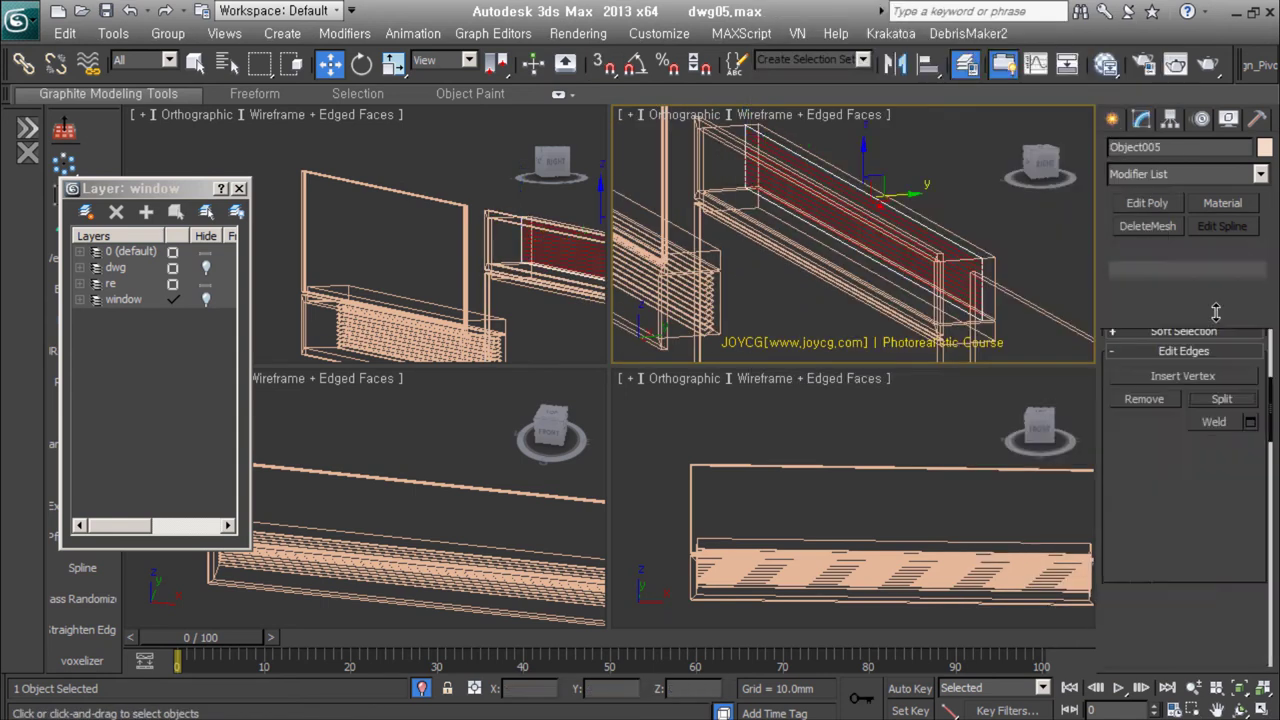
Step: Scale the slats and give them a 5.8mm inner Shell
{"action": "middle_click_drag", "start_coordinate": [900, 260], "coordinate": [847, 234], "text": "alt"}
{"action": "key", "text": "r"}
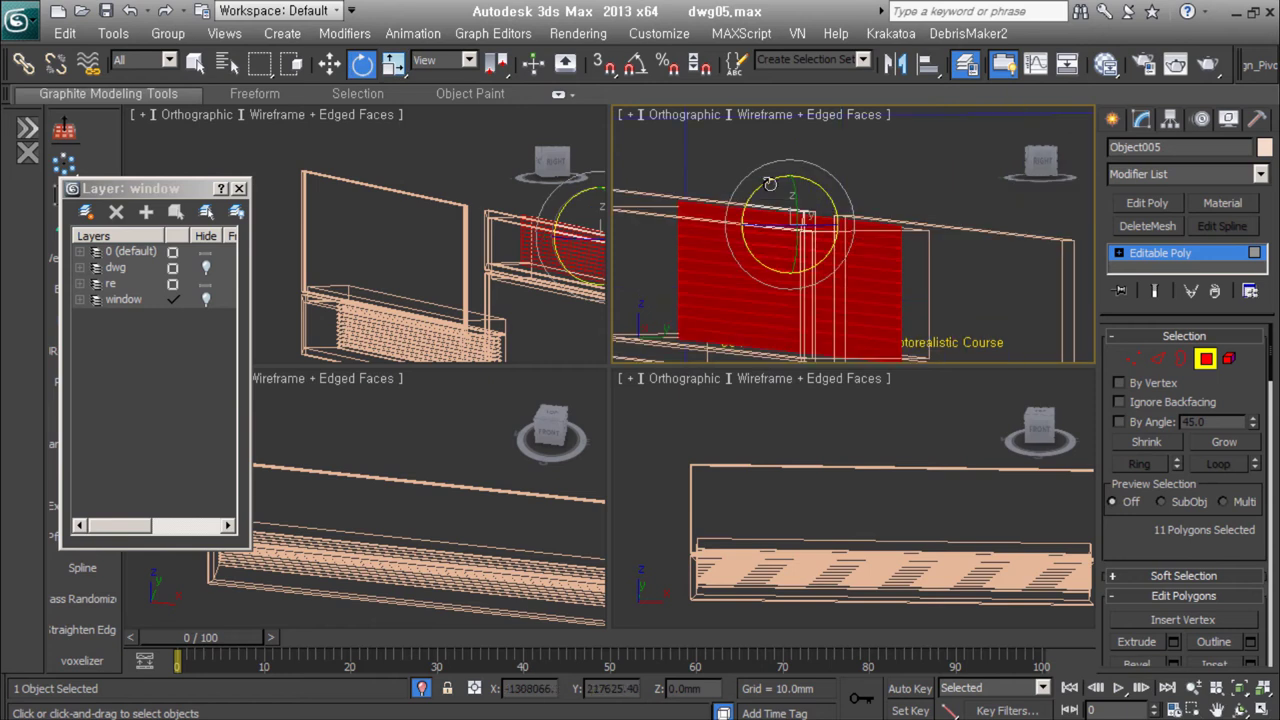
{"action": "left_click", "coordinate": [1183, 174]}
{"action": "left_click_drag", "start_coordinate": [1250, 386], "coordinate": [1248, 413]}
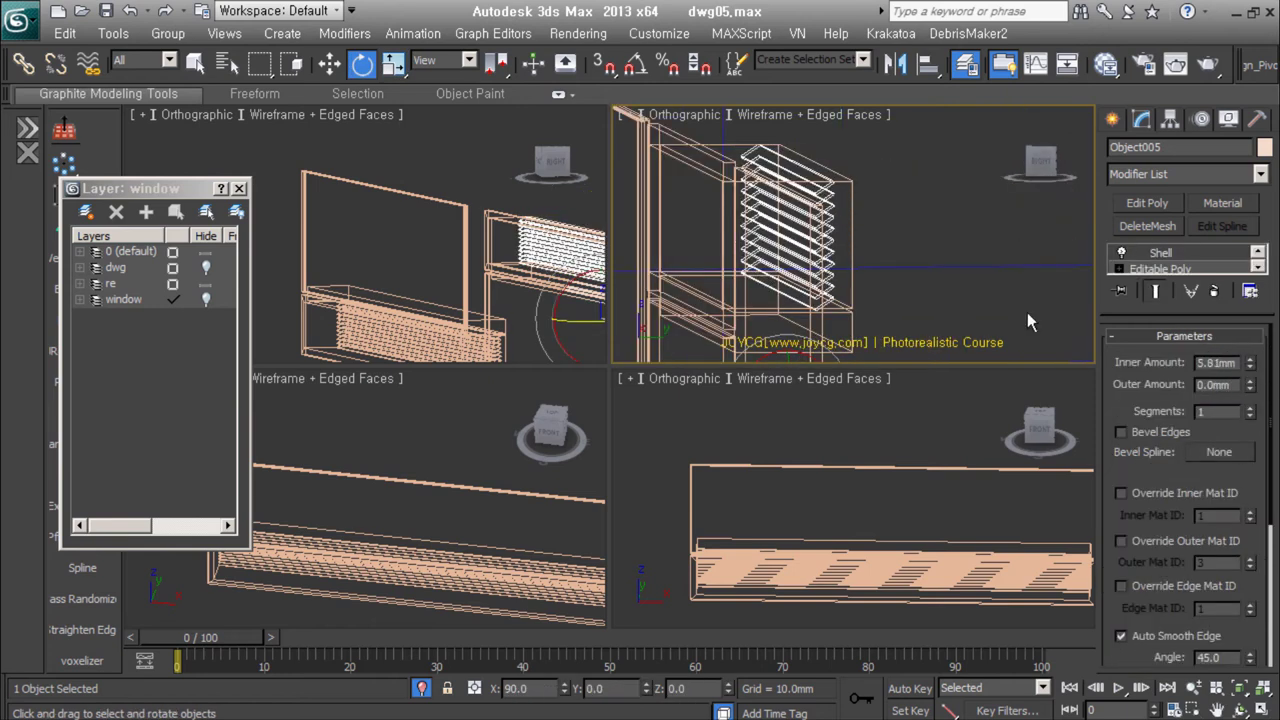
{"action": "left_click", "coordinate": [700, 250]}
{"action": "mouse_move", "coordinate": [850, 250]}
{"action": "middle_mouse_down", "text": "alt"}
{"action": "mouse_move", "coordinate": [958, 272]}
{"action": "mouse_move", "coordinate": [888, 222]}
{"action": "middle_mouse_up", "text": "alt"}
{"action": "left_click", "coordinate": [888, 222]}
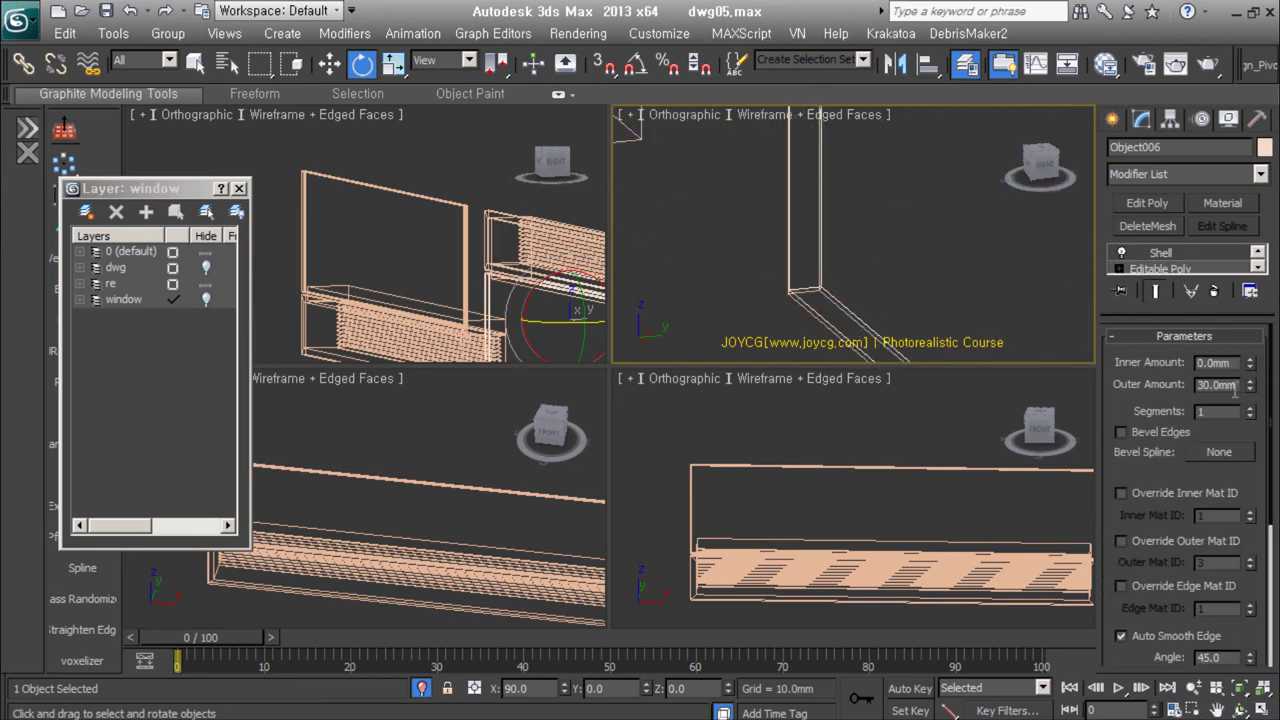
Step: Chamfer the selected edges of the Object006 frame
{"action": "scroll", "coordinate": [1148, 608], "scroll_direction": "down", "scroll_amount": 5}
{"action": "left_click", "coordinate": [800, 250]}
{"action": "key", "text": "2"}
{"action": "right_click", "coordinate": [876, 264]}
{"action": "left_click", "coordinate": [840, 385]}
{"action": "key", "text": "Return"}
Step: Enter a Shell amount of 20 on the large panel, then undo the recent edits
{"action": "left_click", "coordinate": [1205, 358], "text": "ctrl"}
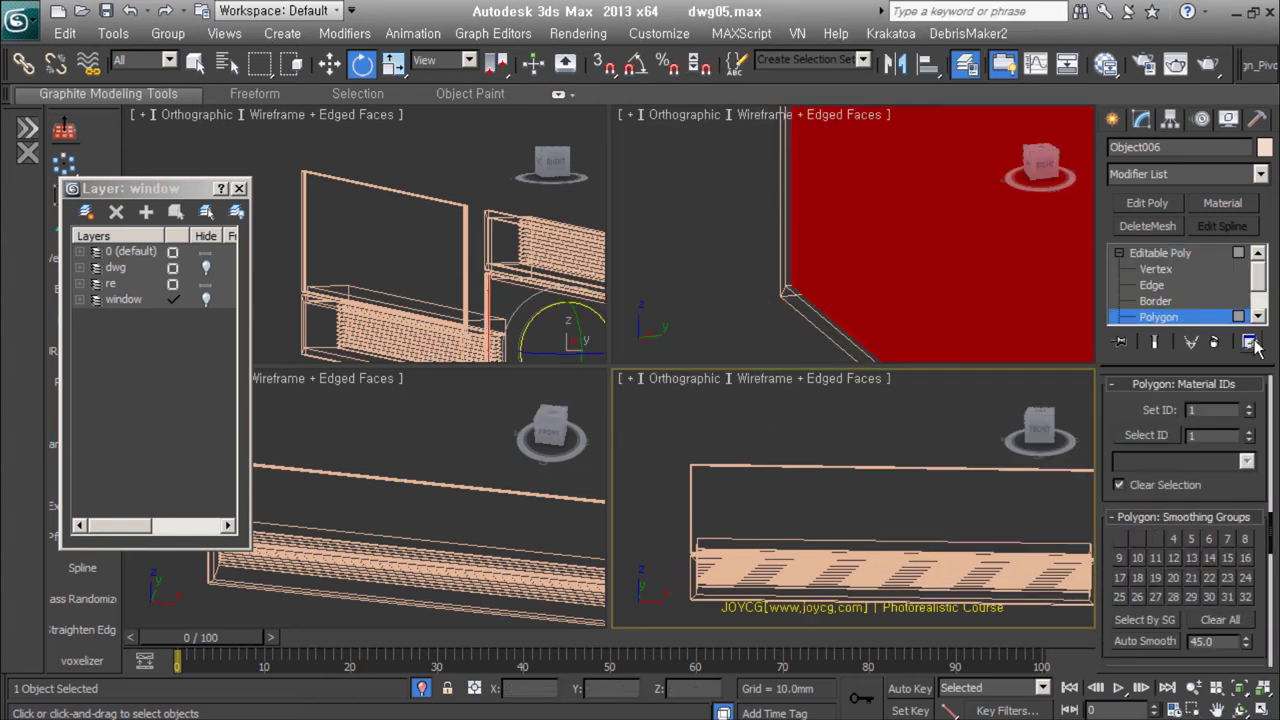
{"action": "type", "text": "20"}
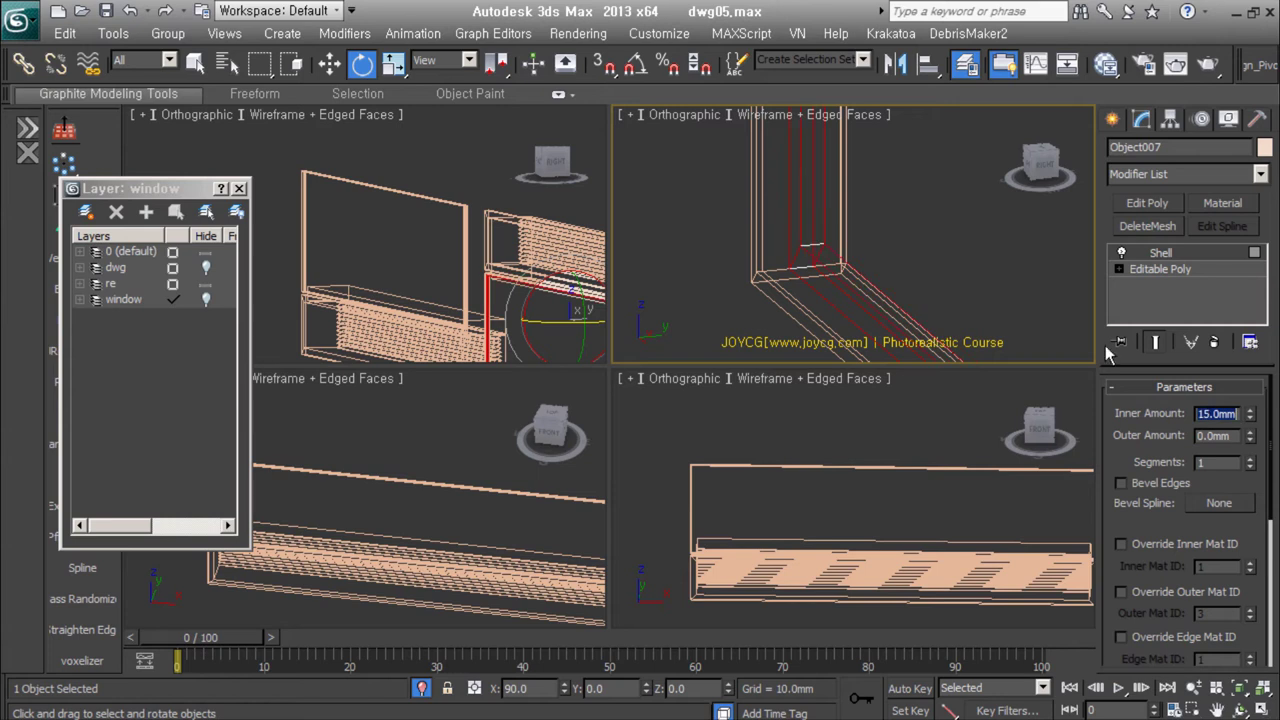
{"action": "key", "text": "ctrl+z"}
{"action": "key", "text": "ctrl+z"}
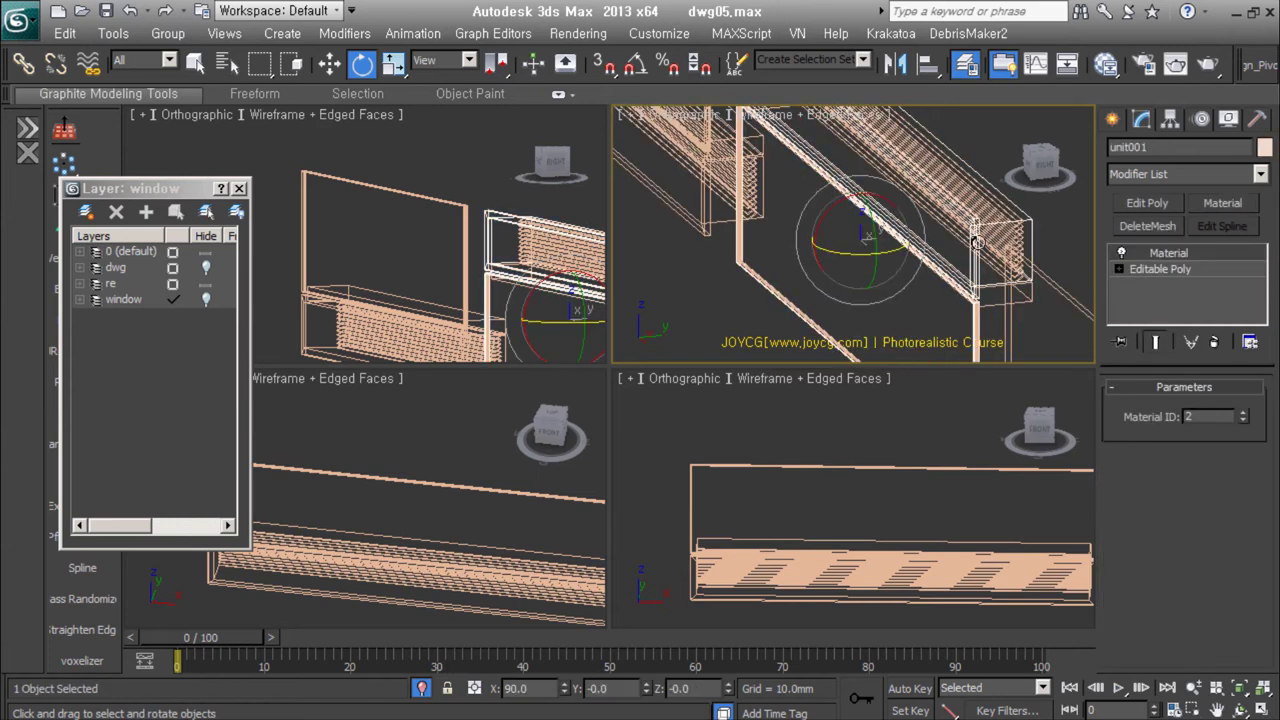
{"action": "key", "text": "ctrl+z"}
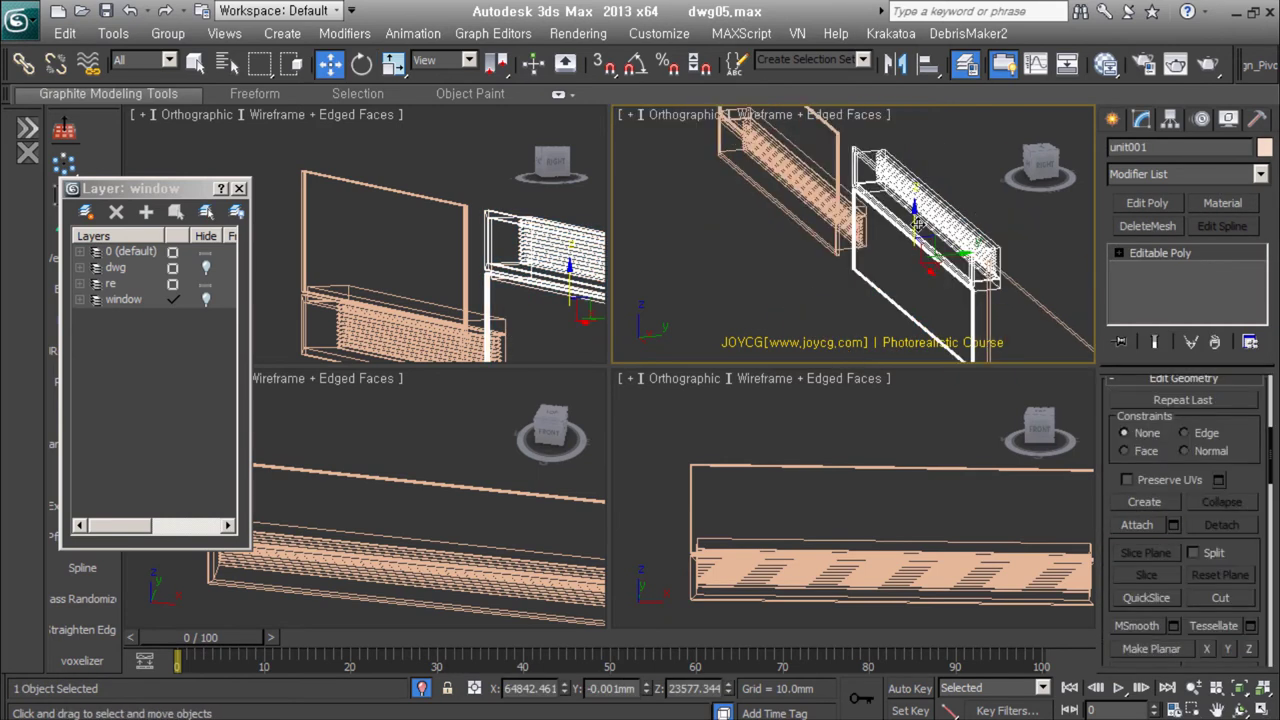
{"action": "key", "text": "ctrl+z"}
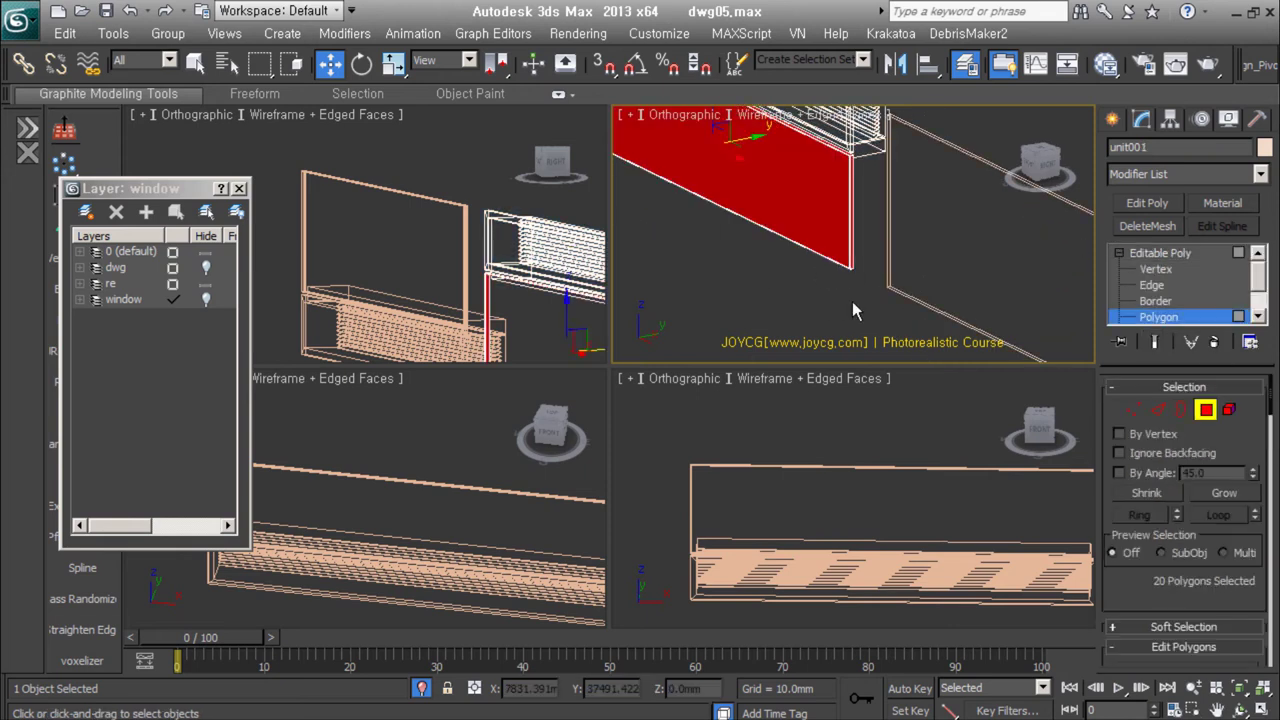
{"action": "key", "text": "ctrl+z"}
{"action": "key", "text": "ctrl+z"}
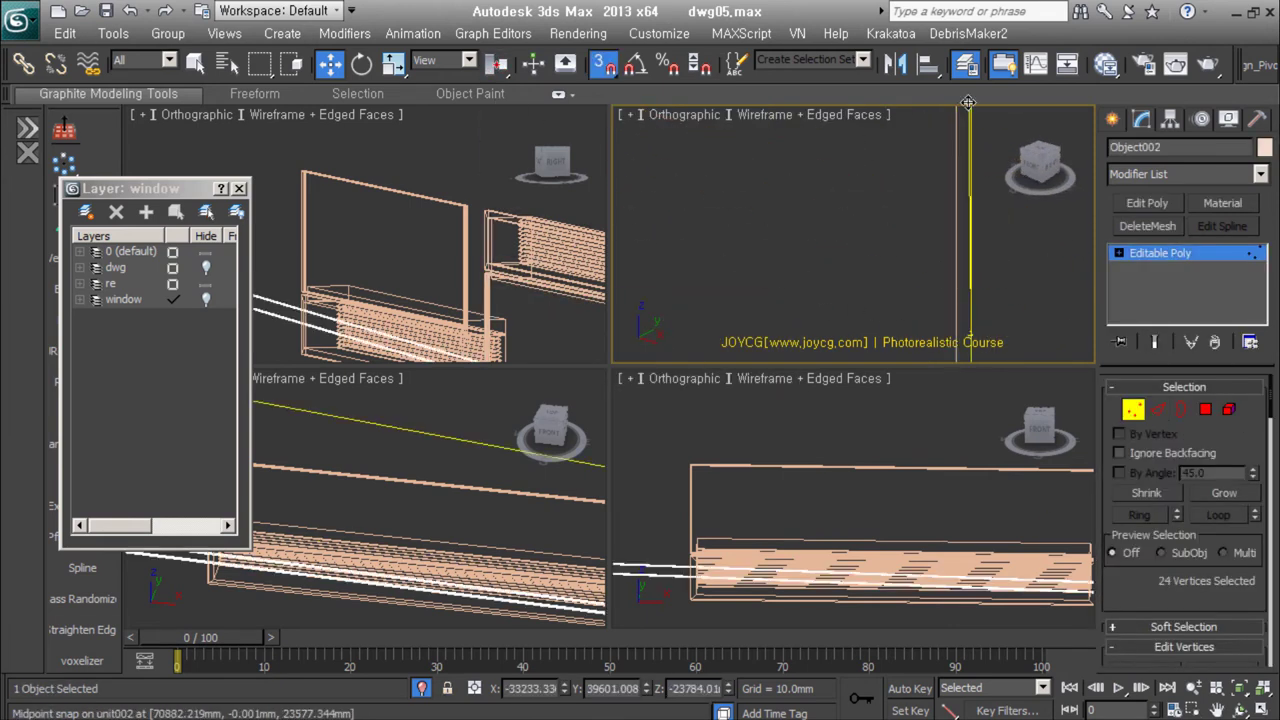
Step: Undo back to the earlier frame state and select base_Wall_R
{"action": "key", "text": "ctrl+z"}
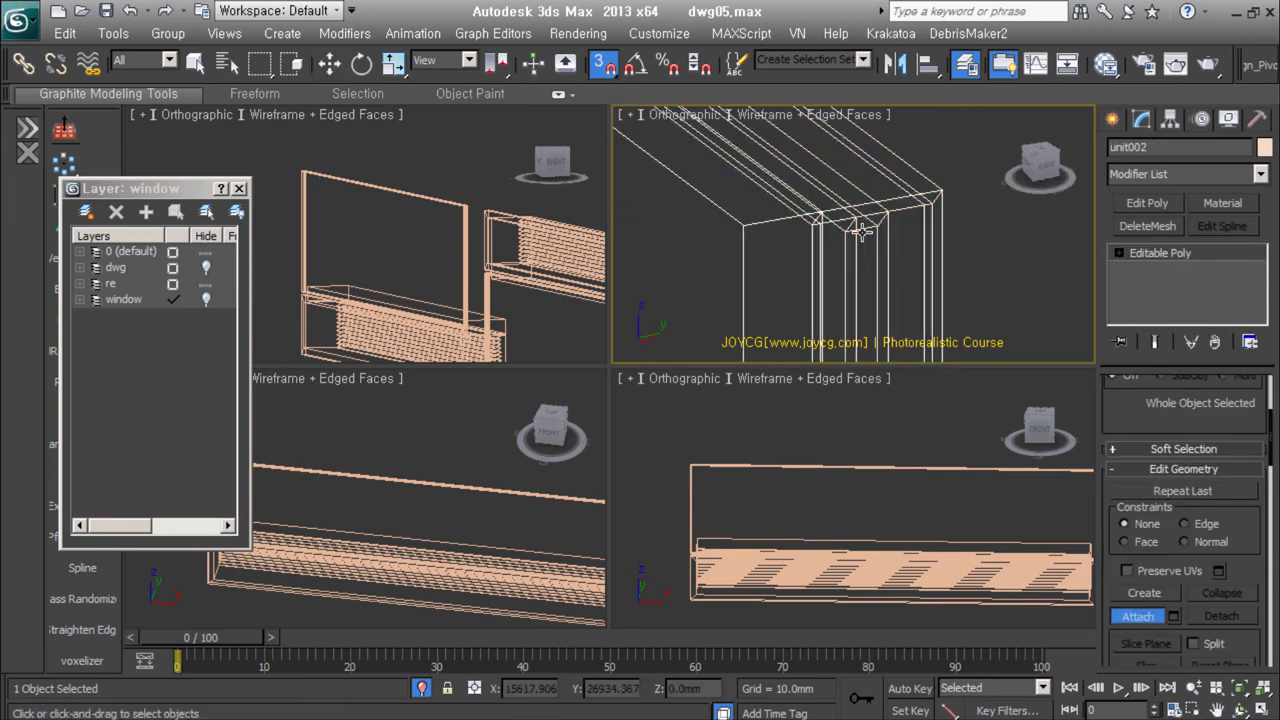
{"action": "left_click", "coordinate": [1230, 432]}
{"action": "key", "text": "ctrl+z"}
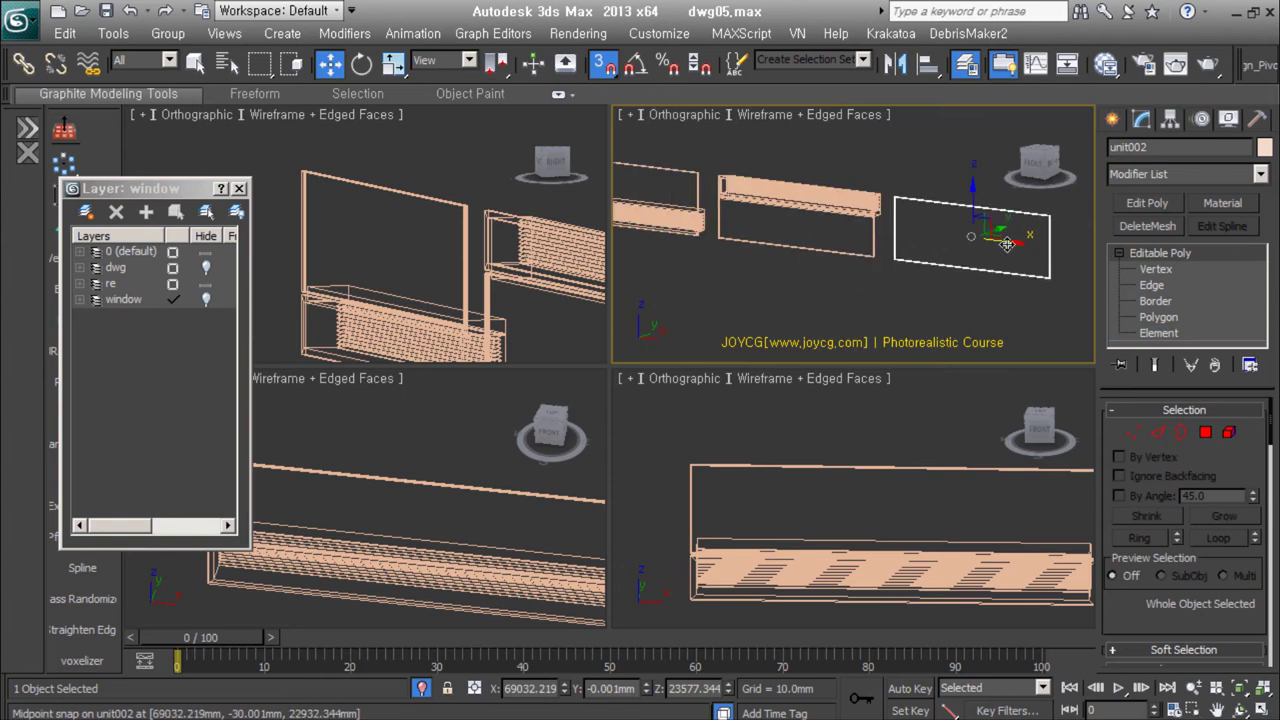
{"action": "left_click", "coordinate": [791, 283]}
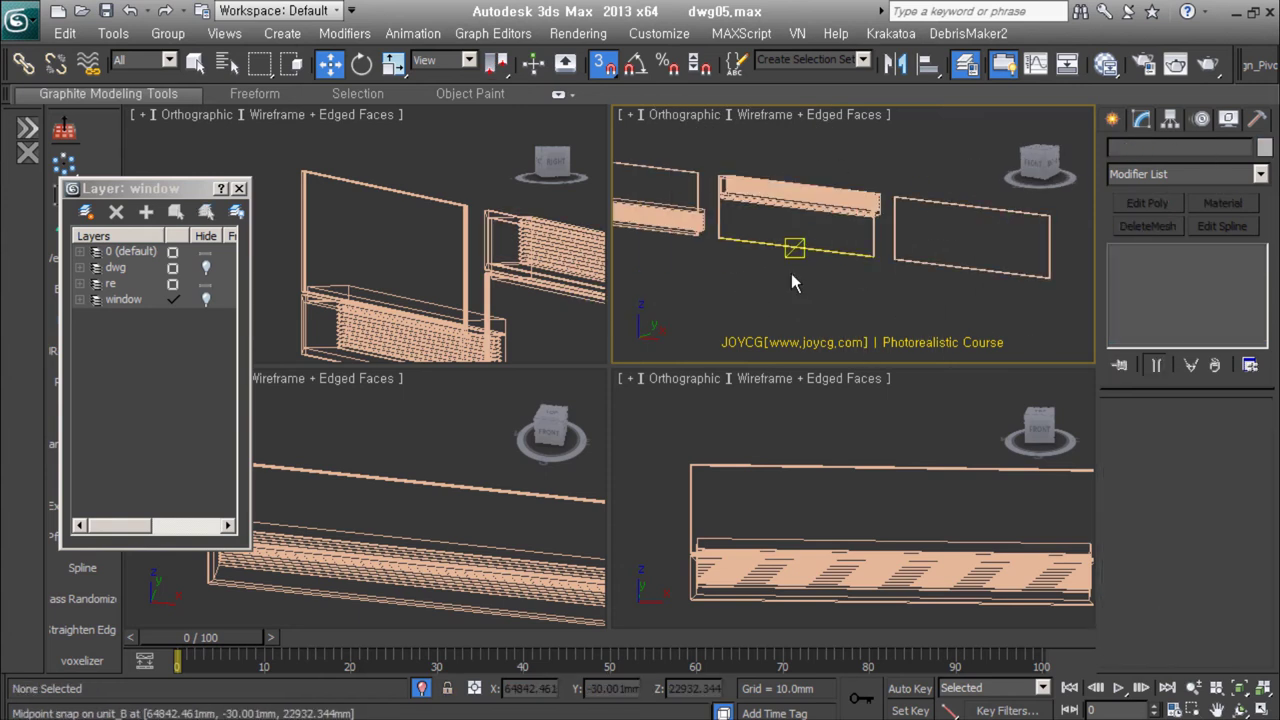
{"action": "left_click", "coordinate": [766, 274]}
Step: Merge objects from another scene file via Import > Merge
{"action": "left_click", "coordinate": [20, 20]}
{"action": "left_click", "coordinate": [214, 294]}
{"action": "scroll", "coordinate": [222, 466], "scroll_direction": "down", "scroll_amount": 10}
{"action": "scroll", "coordinate": [222, 466], "scroll_direction": "up", "scroll_amount": 10}
{"action": "double_click", "coordinate": [120, 466]}
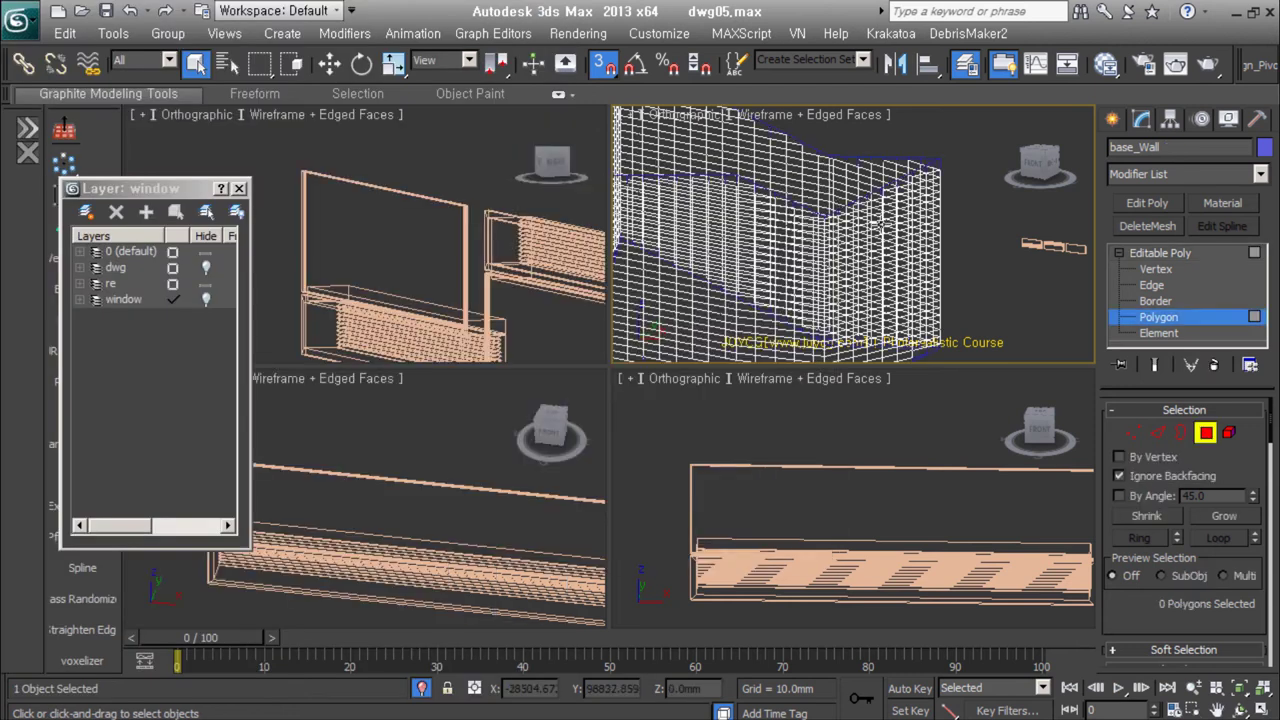
Step: Open the scene 1_modeling10a14_select.max and dismiss the isolate warning
{"action": "key", "text": "ctrl+o"}
{"action": "scroll", "coordinate": [177, 331], "scroll_direction": "down", "scroll_amount": 10}
{"action": "scroll", "coordinate": [200, 349], "scroll_direction": "down", "scroll_amount": 5}
{"action": "left_click", "coordinate": [122, 316]}
{"action": "double_click", "coordinate": [120, 333]}
{"action": "left_click", "coordinate": [757, 426]}
Step: Select base_Wall and select all of its edges in Edge mode
{"action": "left_click", "coordinate": [742, 292]}
{"action": "left_click", "coordinate": [742, 300]}
{"action": "key", "text": "w"}
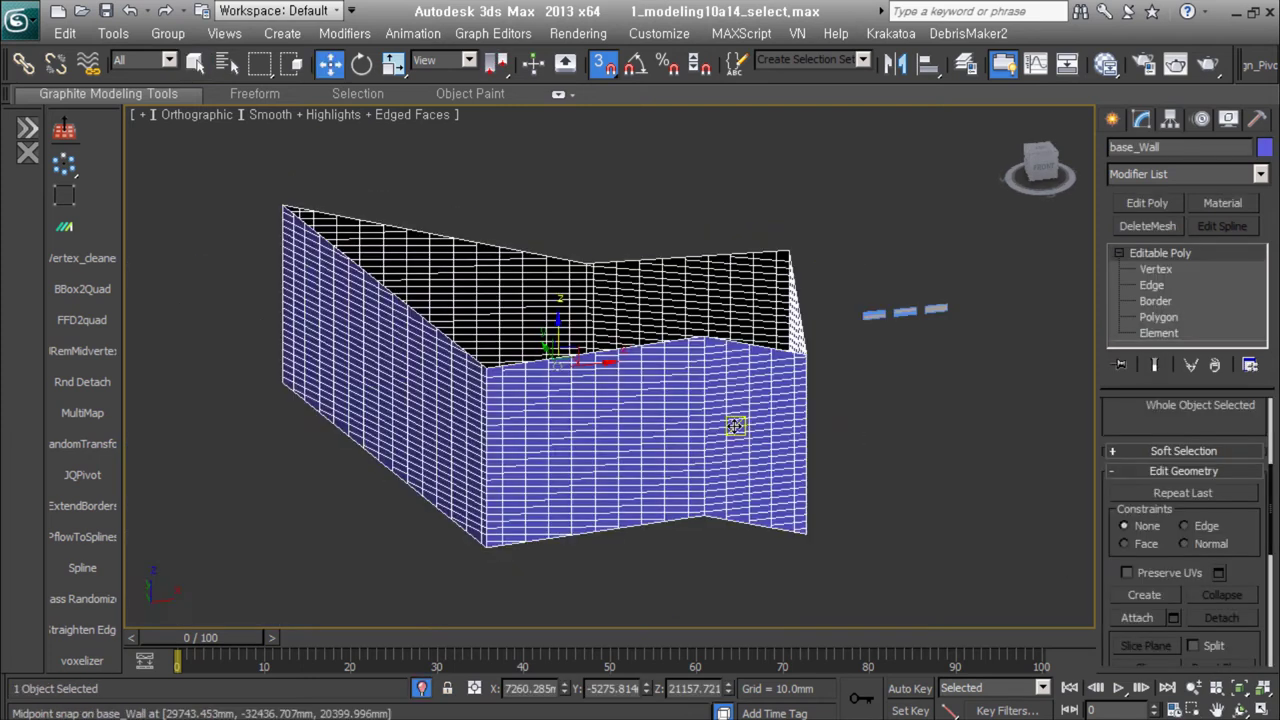
{"action": "scroll", "coordinate": [690, 288], "scroll_direction": "up", "scroll_amount": 5}
{"action": "scroll", "coordinate": [682, 285], "scroll_direction": "down", "scroll_amount": 2}
{"action": "key", "text": "1"}
{"action": "key", "text": "ctrl+a"}
{"action": "scroll", "coordinate": [1220, 577], "scroll_direction": "down", "scroll_amount": 3}
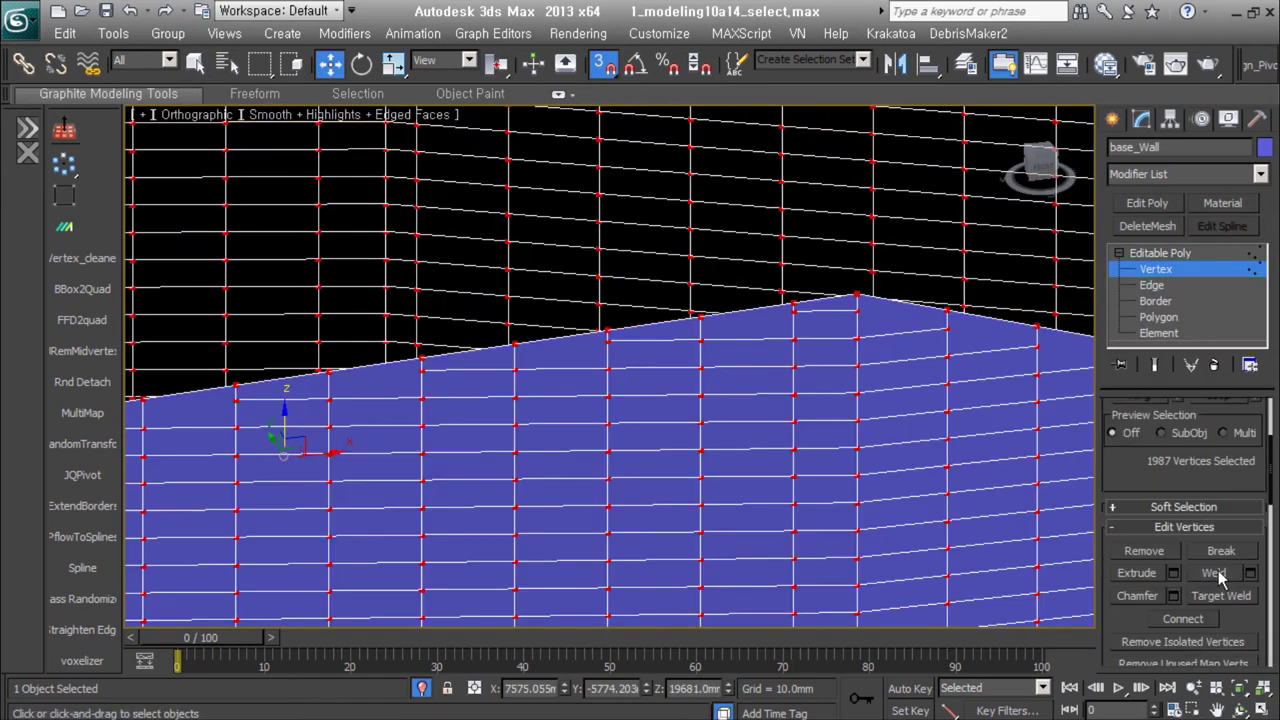
{"action": "left_click", "coordinate": [1163, 302]}
{"action": "middle_click_drag", "start_coordinate": [540, 370], "coordinate": [438, 376], "text": "alt"}
{"action": "scroll", "coordinate": [785, 365], "scroll_direction": "down", "scroll_amount": 5}
{"action": "key", "text": "2"}
{"action": "key", "text": "ctrl+a"}
Step: Reselect all 3429 wall edges and start an edge chamfer from the quad menu
{"action": "scroll", "coordinate": [814, 323], "scroll_direction": "up", "scroll_amount": 5}
{"action": "scroll", "coordinate": [817, 338], "scroll_direction": "up", "scroll_amount": 2}
{"action": "scroll", "coordinate": [817, 338], "scroll_direction": "down", "scroll_amount": 4}
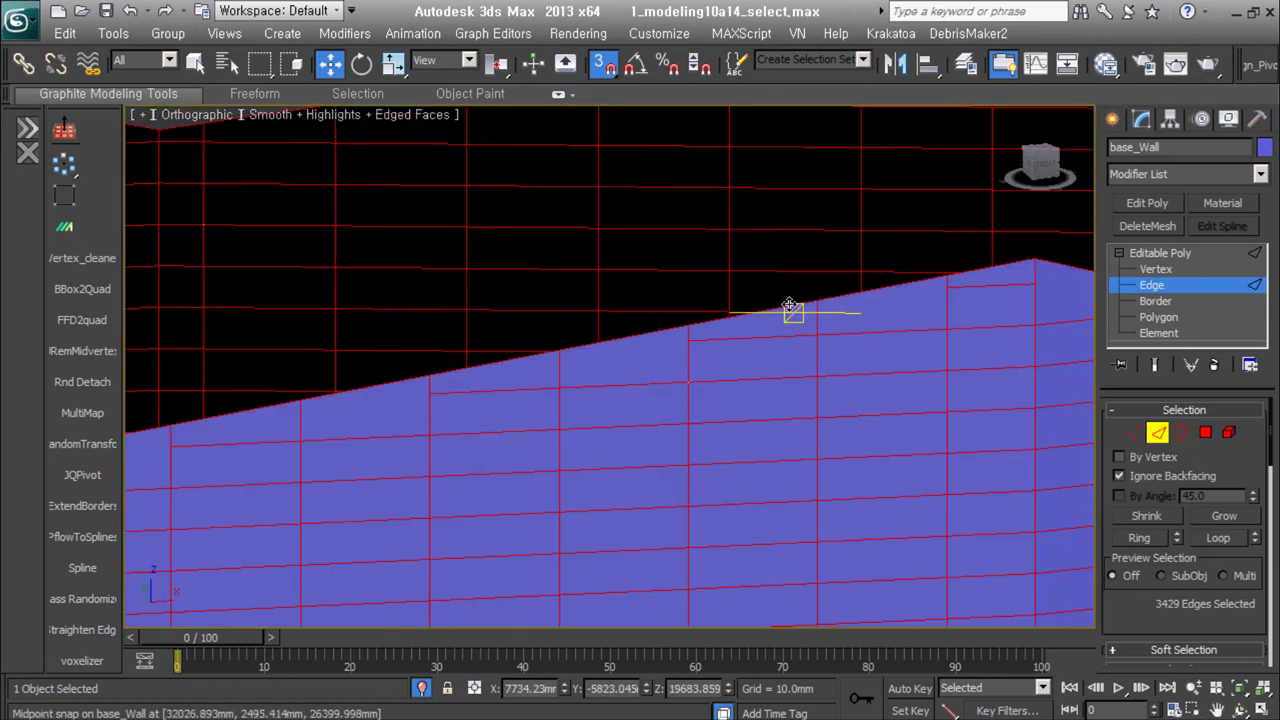
{"action": "scroll", "coordinate": [677, 178], "scroll_direction": "up", "scroll_amount": 3}
{"action": "mouse_move", "coordinate": [613, 207]}
{"action": "middle_mouse_down", "text": "alt"}
{"action": "mouse_move", "coordinate": [737, 289]}
{"action": "mouse_move", "coordinate": [817, 314]}
{"action": "mouse_move", "coordinate": [600, 302]}
{"action": "middle_mouse_up", "text": "alt"}
{"action": "scroll", "coordinate": [337, 344], "scroll_direction": "down", "scroll_amount": 5}
{"action": "key", "text": "ctrl+a"}
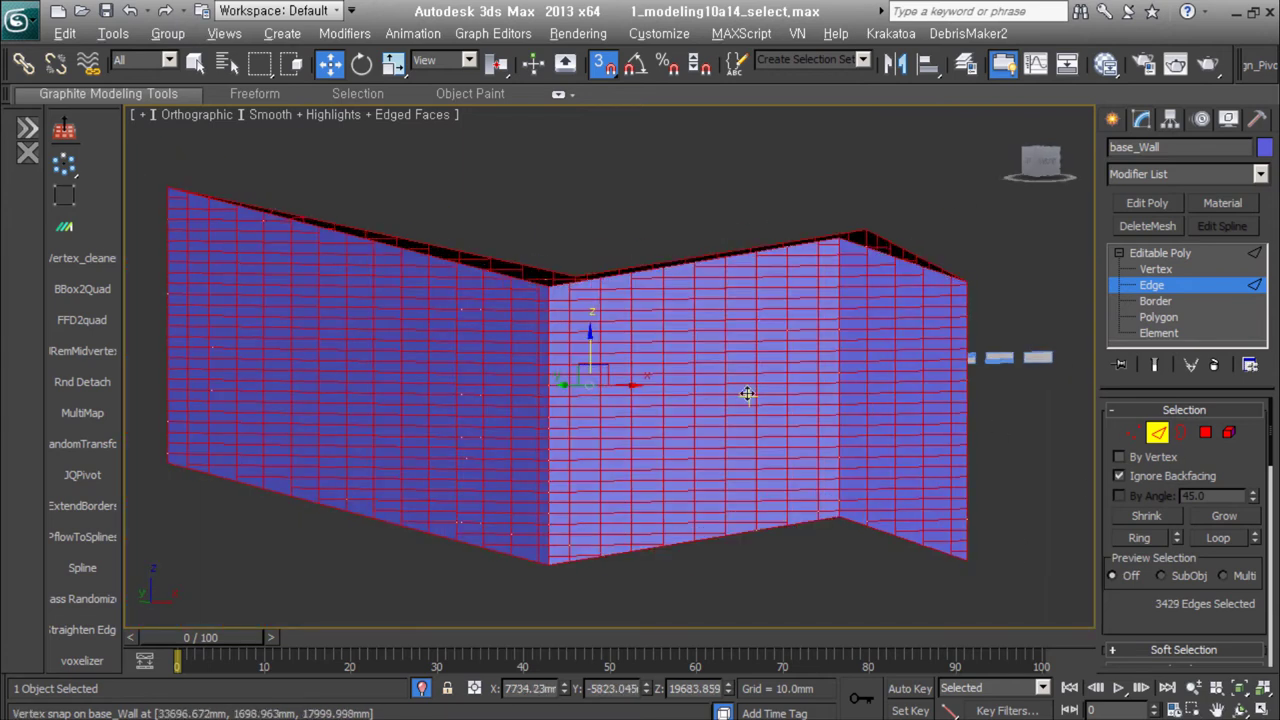
{"action": "scroll", "coordinate": [617, 472], "scroll_direction": "up", "scroll_amount": 5}
{"action": "right_click", "coordinate": [617, 472]}
{"action": "left_click", "coordinate": [617, 472]}
{"action": "left_click_drag", "start_coordinate": [350, 238], "coordinate": [350, 190]}
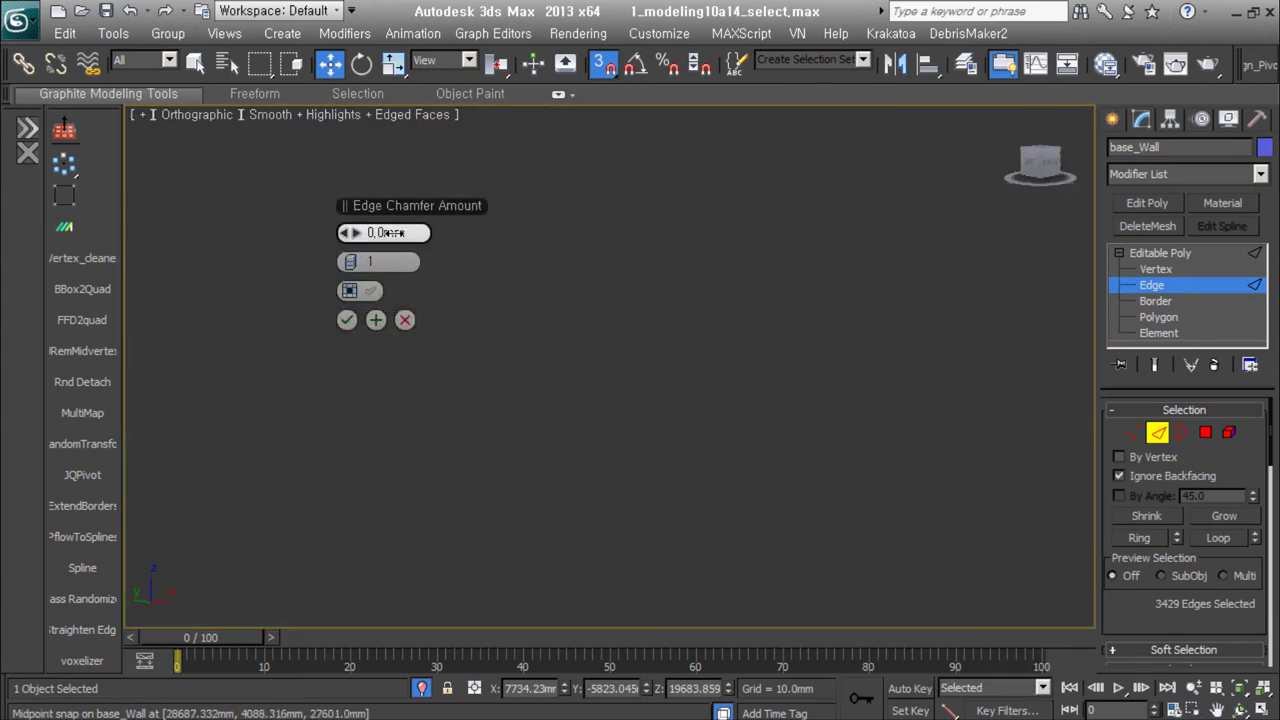
Step: Chamfer the wall's grid edges by 5.0mm and commit the chamfer
{"action": "middle_click_drag", "start_coordinate": [614, 385], "coordinate": [614, 370]}
{"action": "scroll", "coordinate": [614, 370], "scroll_direction": "up", "scroll_amount": 2}
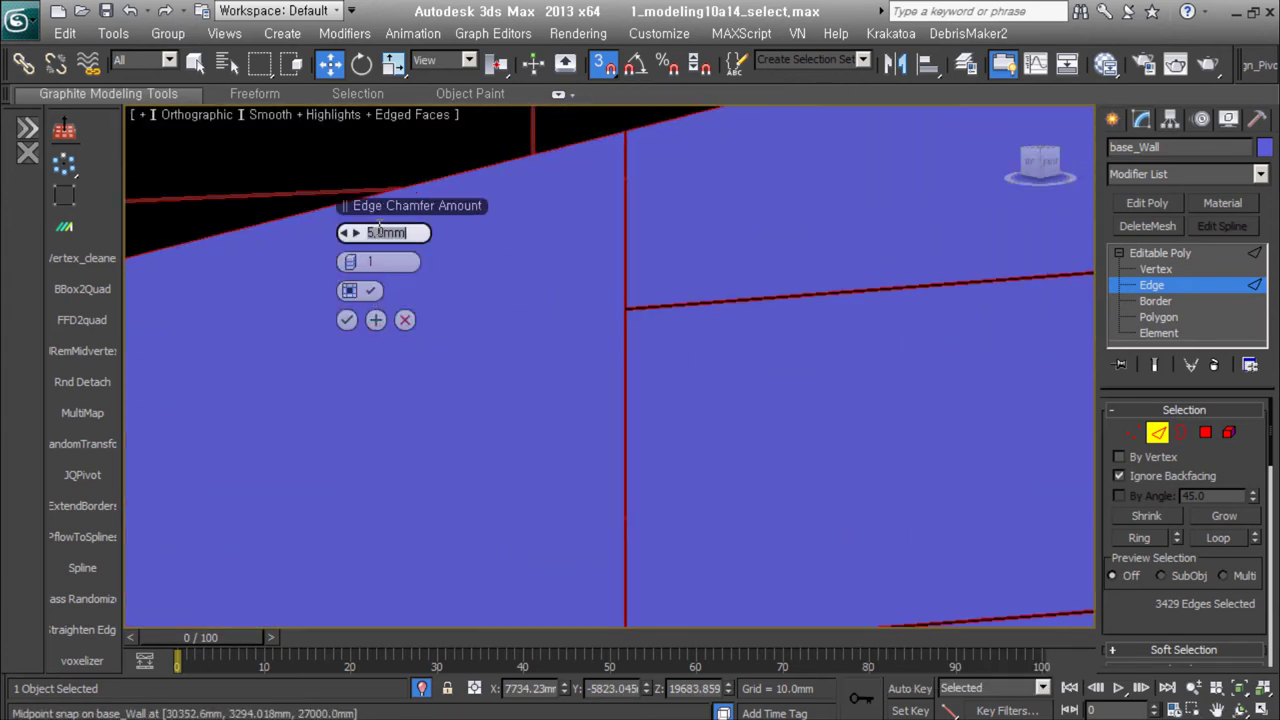
{"action": "scroll", "coordinate": [633, 303], "scroll_direction": "down", "scroll_amount": 3}
{"action": "key", "text": "Return"}
{"action": "scroll", "coordinate": [771, 363], "scroll_direction": "down", "scroll_amount": 3}
{"action": "scroll", "coordinate": [520, 386], "scroll_direction": "up", "scroll_amount": 3}
{"action": "scroll", "coordinate": [694, 386], "scroll_direction": "up", "scroll_amount": 2}
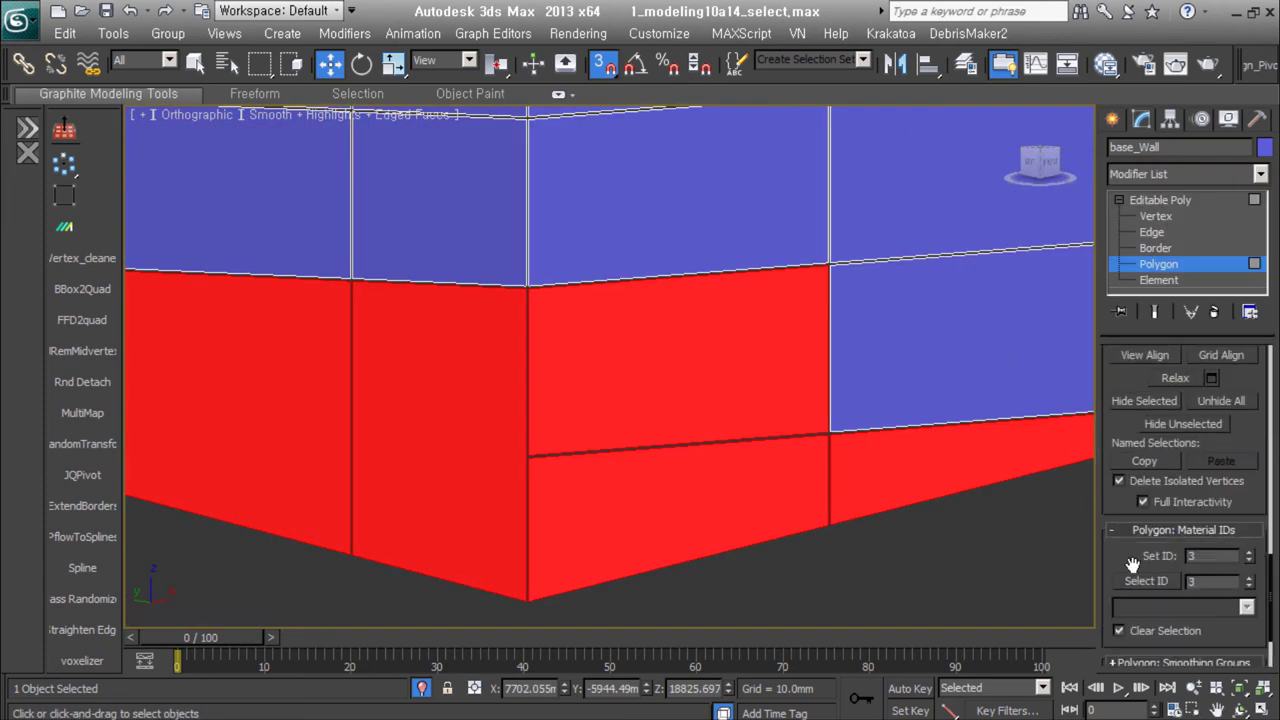
{"action": "scroll", "coordinate": [928, 398], "scroll_direction": "down", "scroll_amount": 10}
Step: Select the three window units together and switch to the Top view
{"action": "left_click", "coordinate": [940, 290]}
{"action": "scroll", "coordinate": [987, 308], "scroll_direction": "up", "scroll_amount": 5}
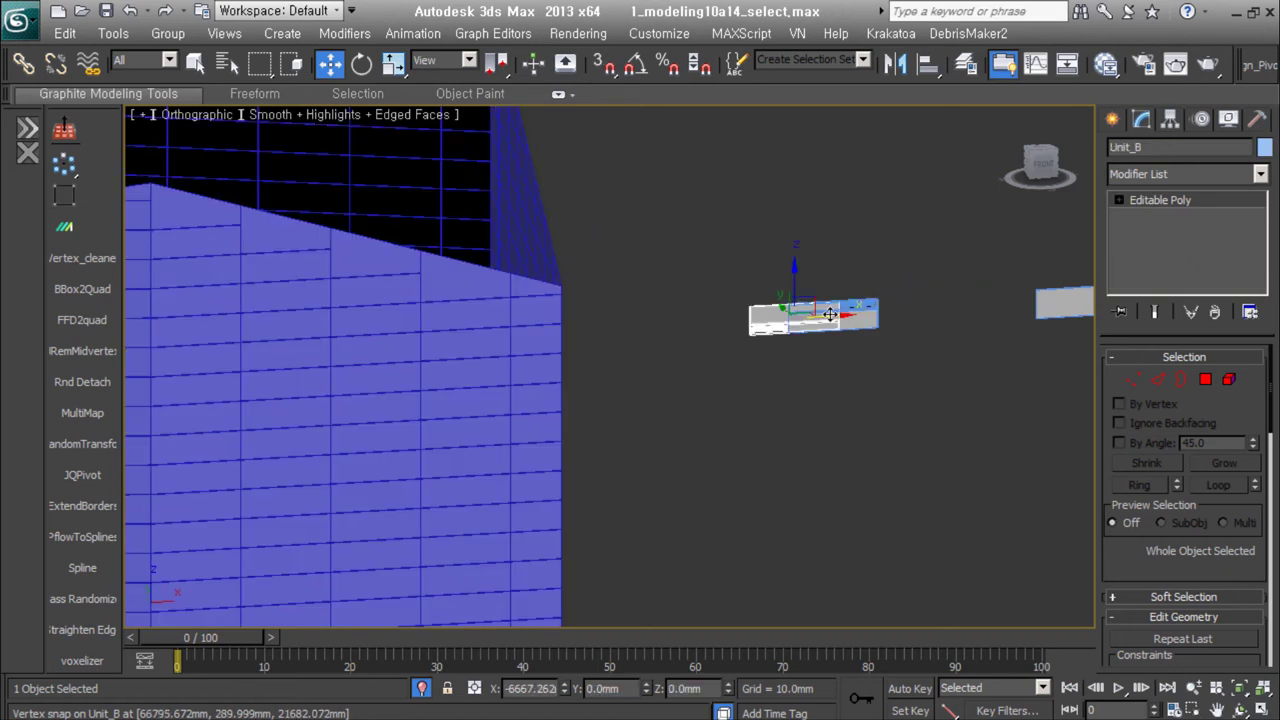
{"action": "left_click", "coordinate": [520, 450]}
{"action": "scroll", "coordinate": [700, 440], "scroll_direction": "down", "scroll_amount": 3}
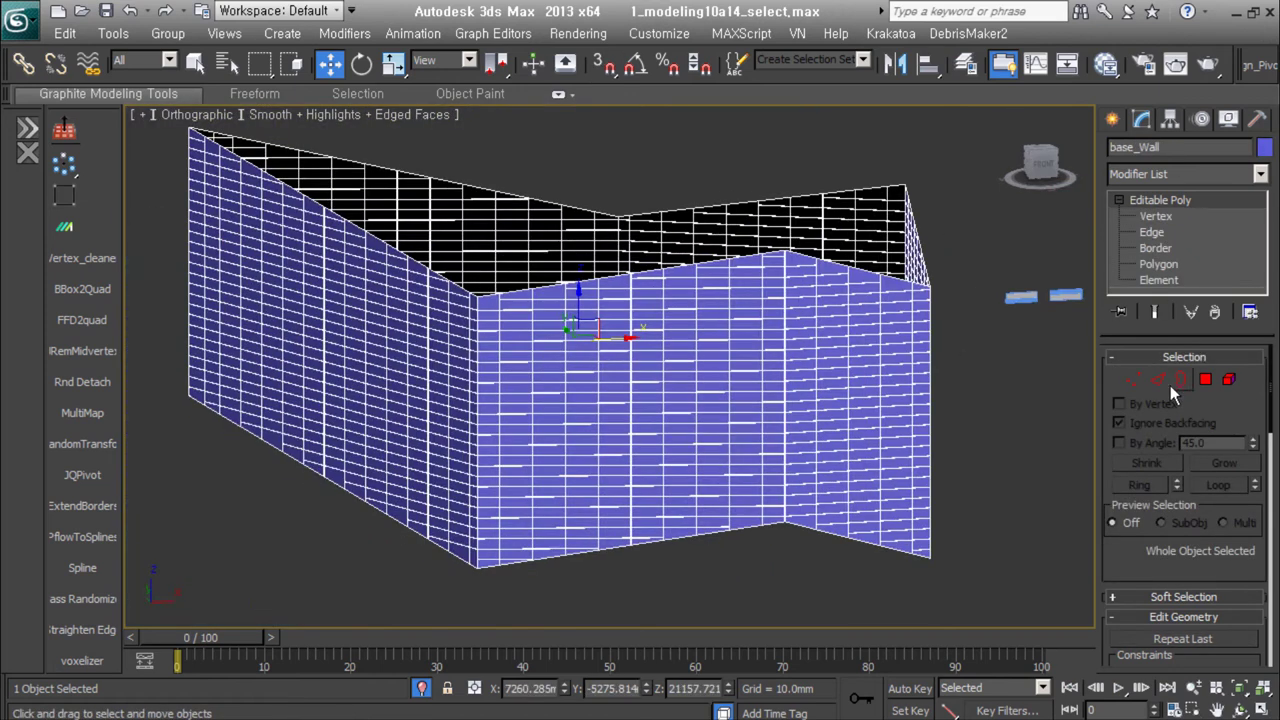
{"action": "key", "text": "4"}
{"action": "scroll", "coordinate": [1024, 369], "scroll_direction": "up", "scroll_amount": 3}
{"action": "scroll", "coordinate": [908, 428], "scroll_direction": "up", "scroll_amount": 5}
{"action": "scroll", "coordinate": [737, 374], "scroll_direction": "up", "scroll_amount": 3}
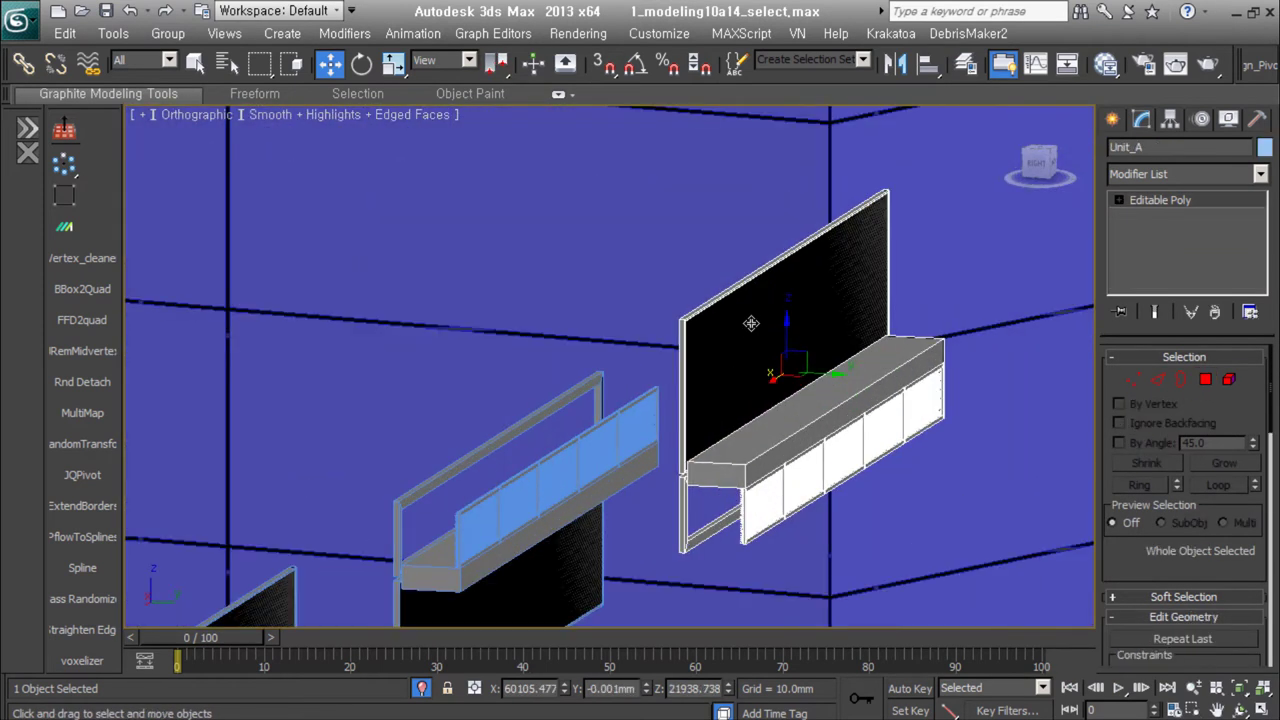
{"action": "left_click", "coordinate": [766, 334]}
{"action": "left_click", "coordinate": [571, 503], "text": "ctrl"}
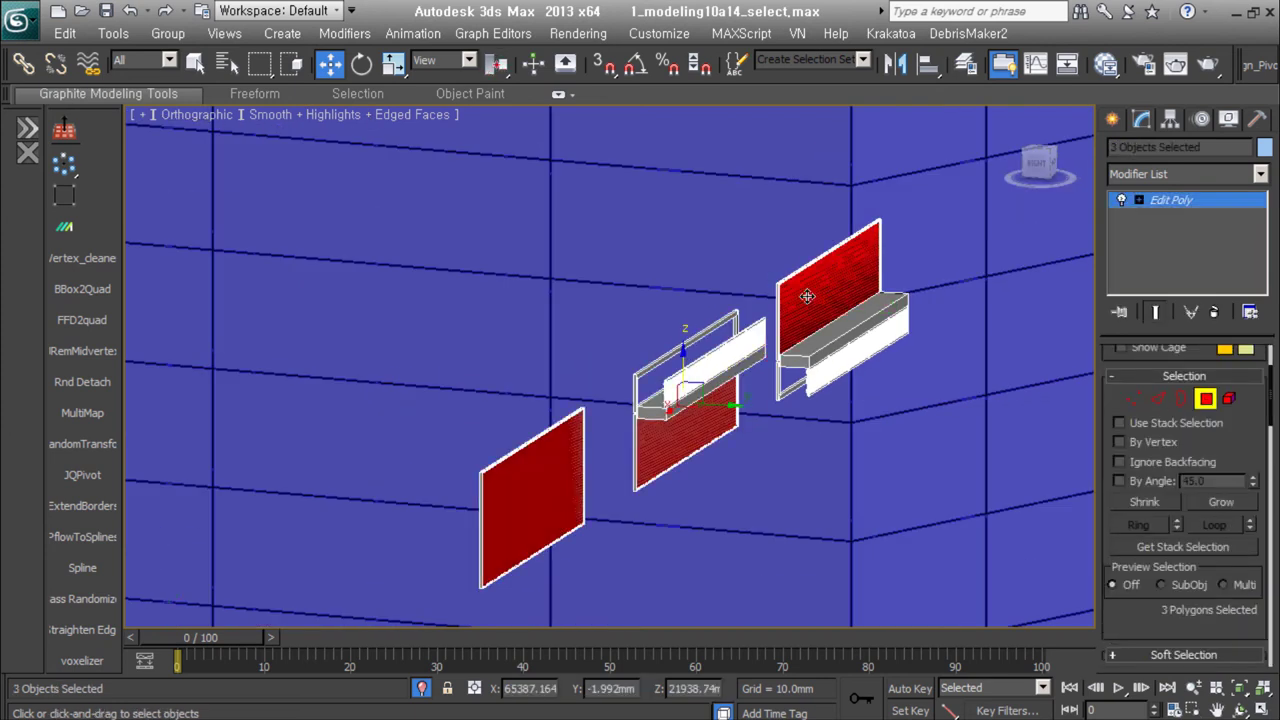
{"action": "key", "text": "t"}
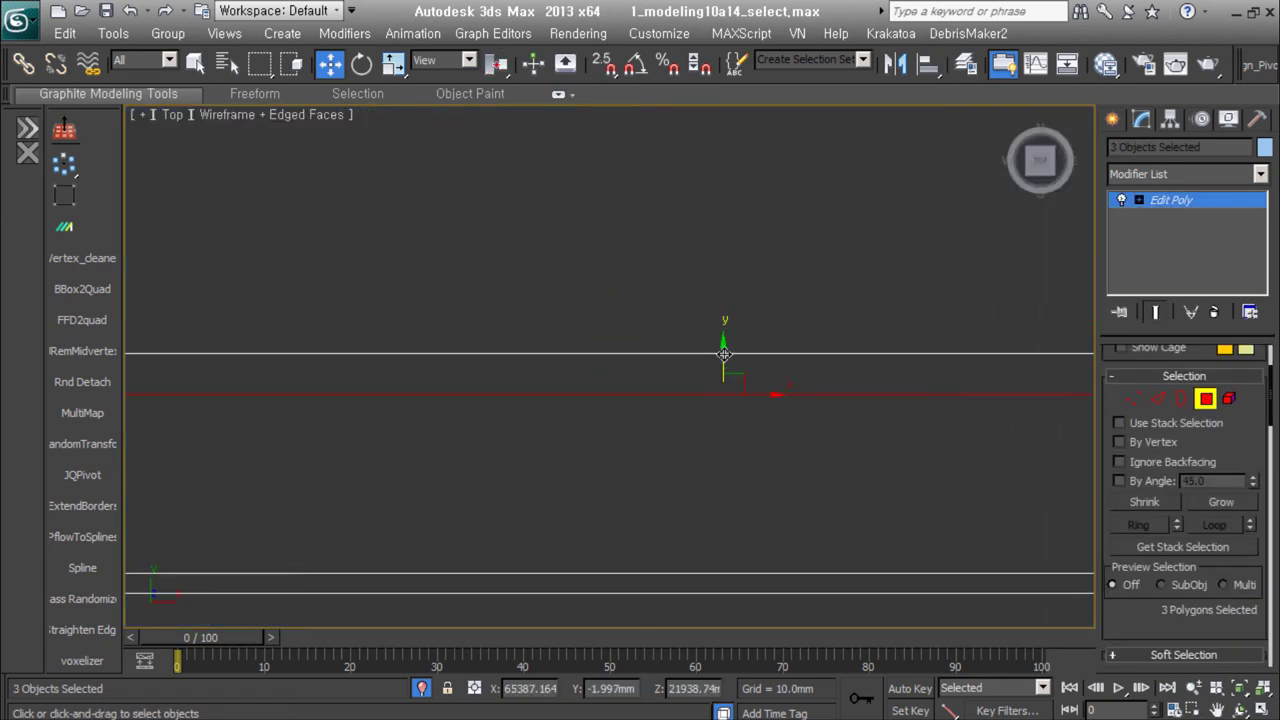
{"action": "key", "text": "alt+Tab"}
{"action": "scroll", "coordinate": [414, 452], "scroll_direction": "down", "scroll_amount": 2}
{"action": "scroll", "coordinate": [470, 443], "scroll_direction": "down", "scroll_amount": 2}
{"action": "scroll", "coordinate": [470, 452], "scroll_direction": "down", "scroll_amount": 2}
{"action": "scroll", "coordinate": [470, 443], "scroll_direction": "down", "scroll_amount": 3}
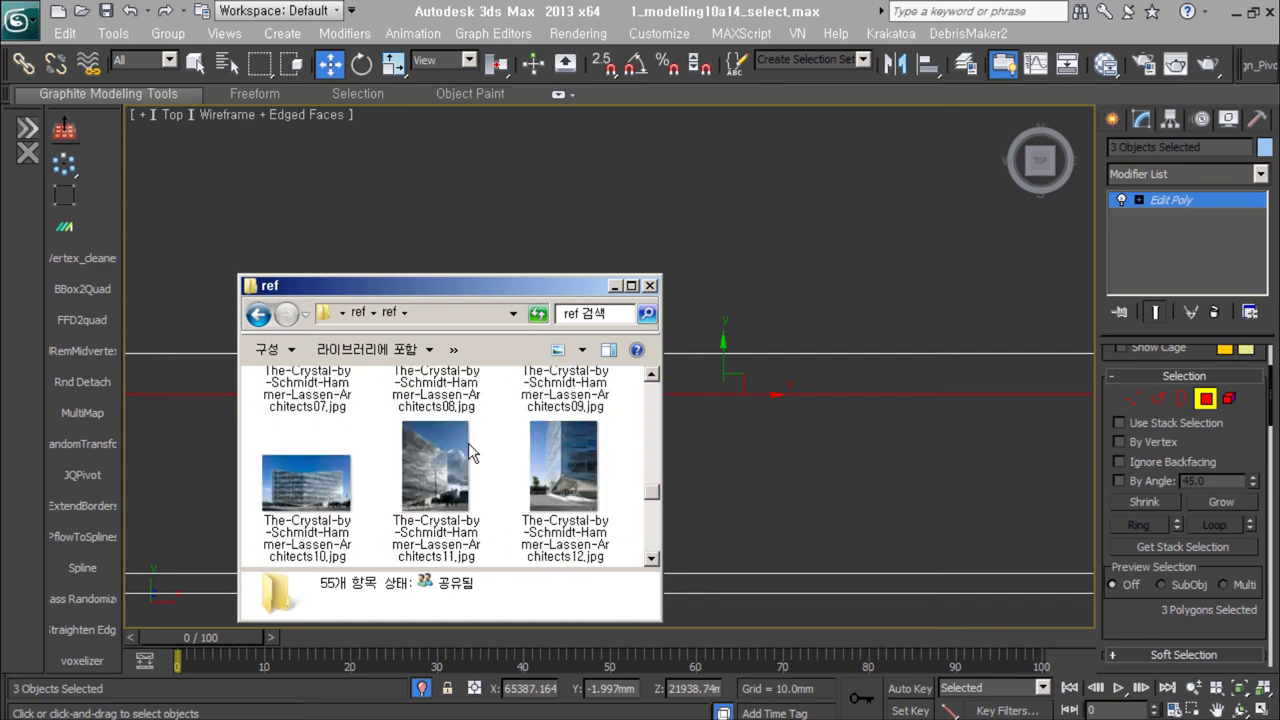
{"action": "double_click", "coordinate": [440, 470]}
{"action": "scroll", "coordinate": [746, 498], "scroll_direction": "up", "scroll_amount": 2}
{"action": "scroll", "coordinate": [746, 498], "scroll_direction": "up", "scroll_amount": 2}
{"action": "scroll", "coordinate": [734, 322], "scroll_direction": "down", "scroll_amount": 2}
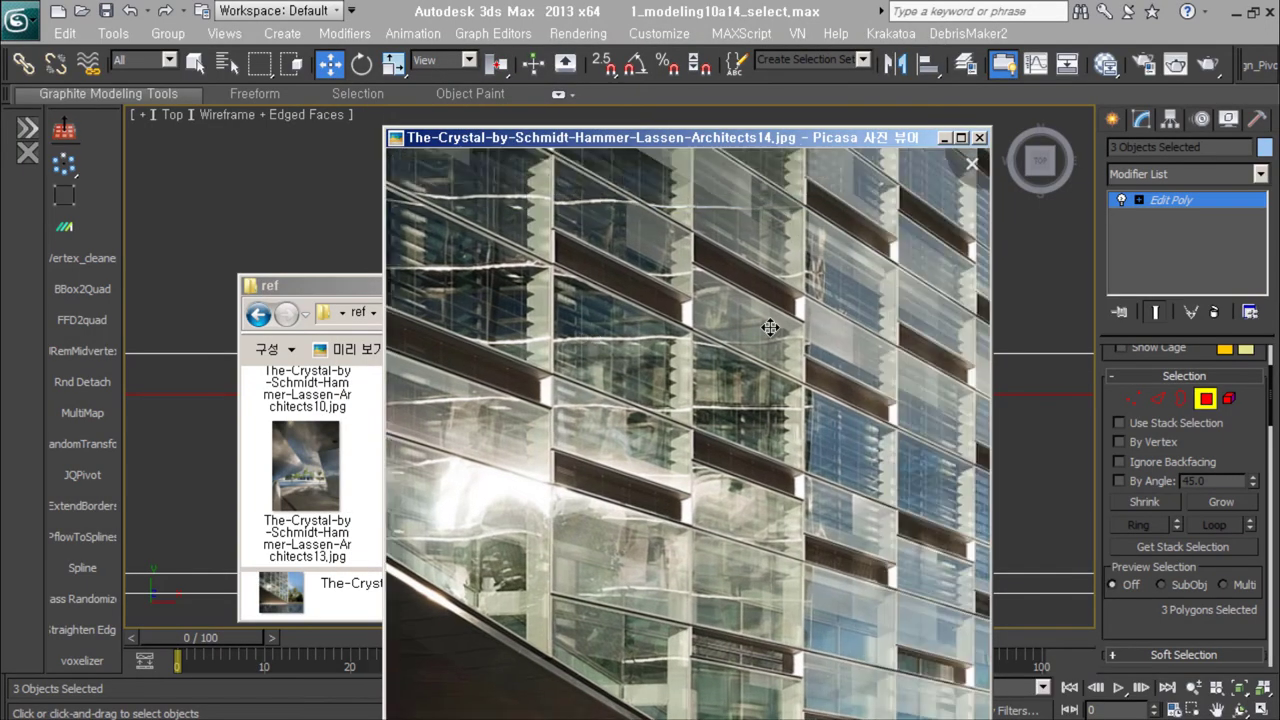
{"action": "left_click_drag", "start_coordinate": [710, 187], "coordinate": [678, 261]}
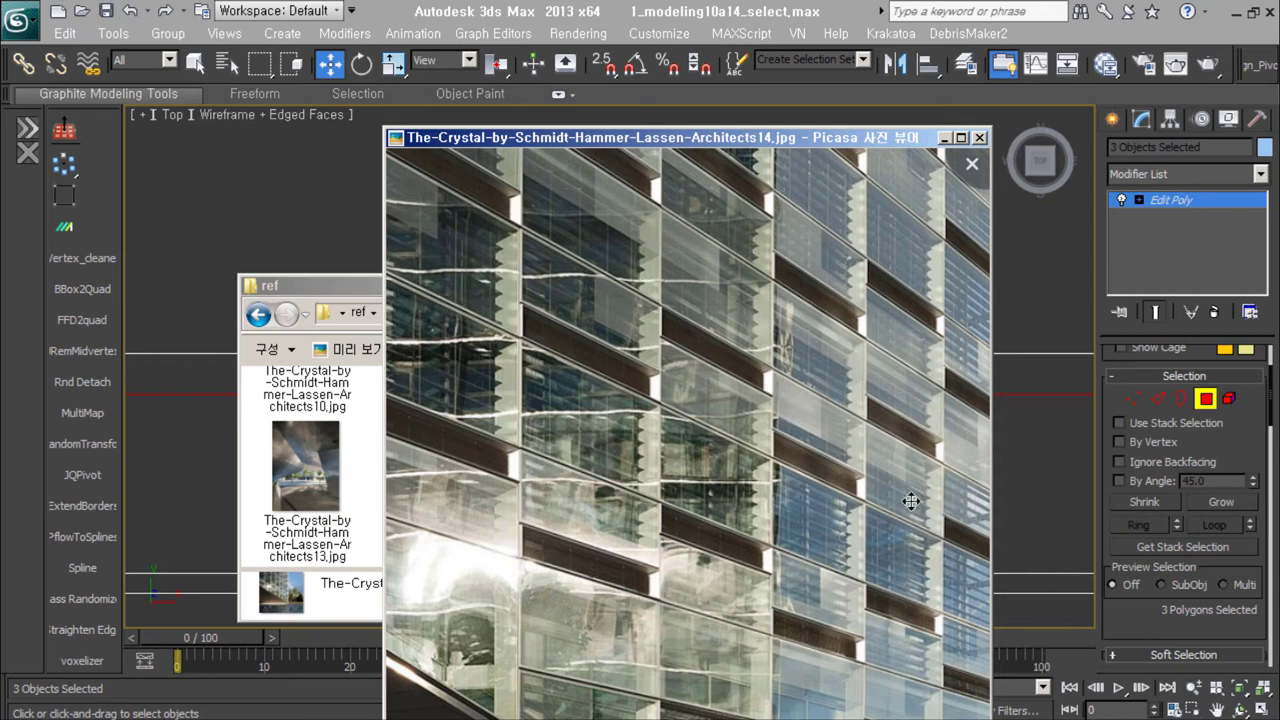
{"action": "left_click", "coordinate": [944, 138]}
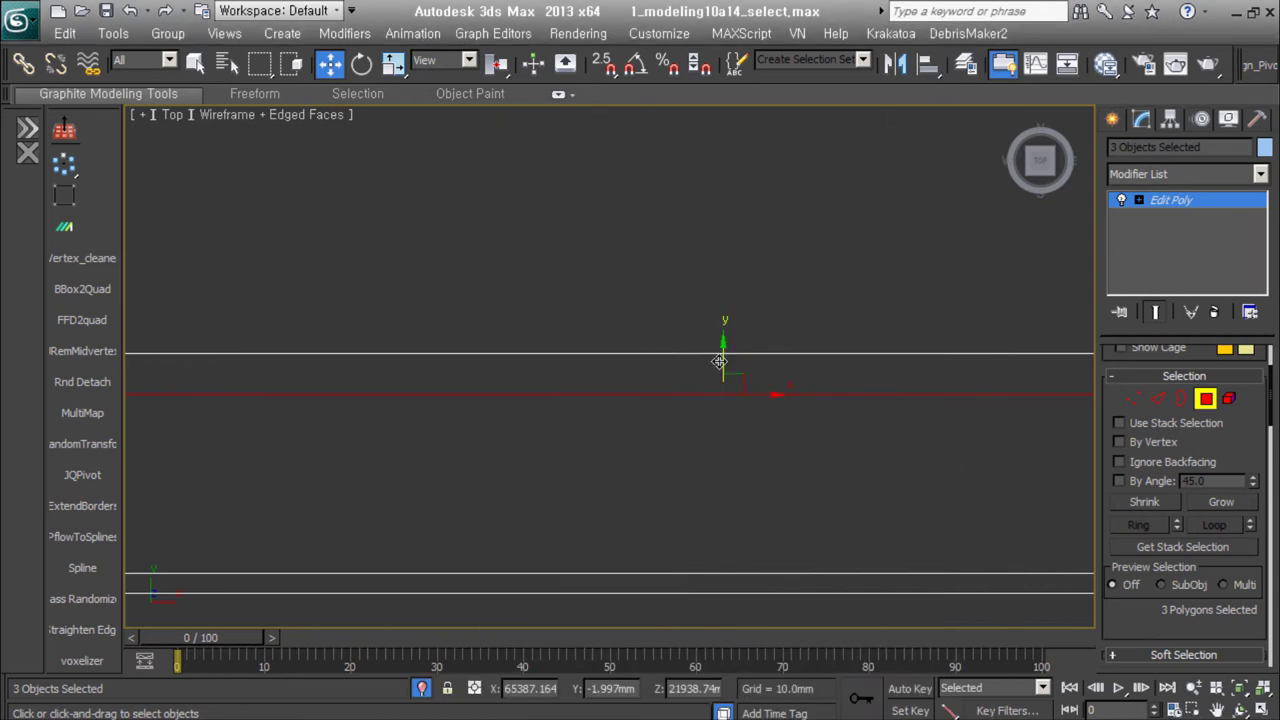
{"action": "scroll", "coordinate": [937, 349], "scroll_direction": "down", "scroll_amount": 2}
Step: Select the thin glass panel, zoom to it and enter Edge mode
{"action": "mouse_move", "coordinate": [937, 349]}
{"action": "middle_mouse_down", "text": "alt"}
{"action": "mouse_move", "coordinate": [731, 349]}
{"action": "mouse_move", "coordinate": [663, 466]}
{"action": "mouse_move", "coordinate": [588, 320]}
{"action": "middle_mouse_up", "text": "alt"}
{"action": "left_click", "coordinate": [663, 466]}
{"action": "left_click", "coordinate": [663, 466]}
{"action": "key", "text": "z"}
{"action": "key", "text": "2"}
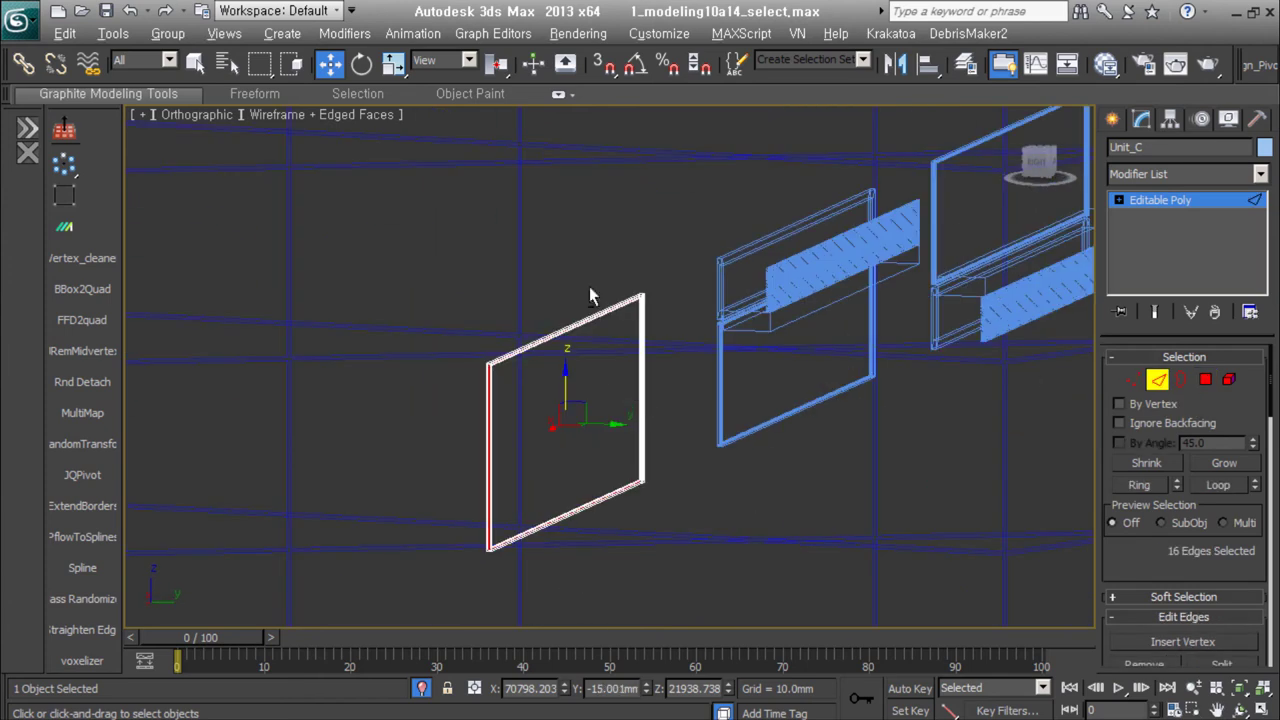
{"action": "left_click_drag", "start_coordinate": [1194, 576], "coordinate": [1229, 376]}
{"action": "middle_click_drag", "start_coordinate": [1012, 517], "coordinate": [837, 372], "text": "alt"}
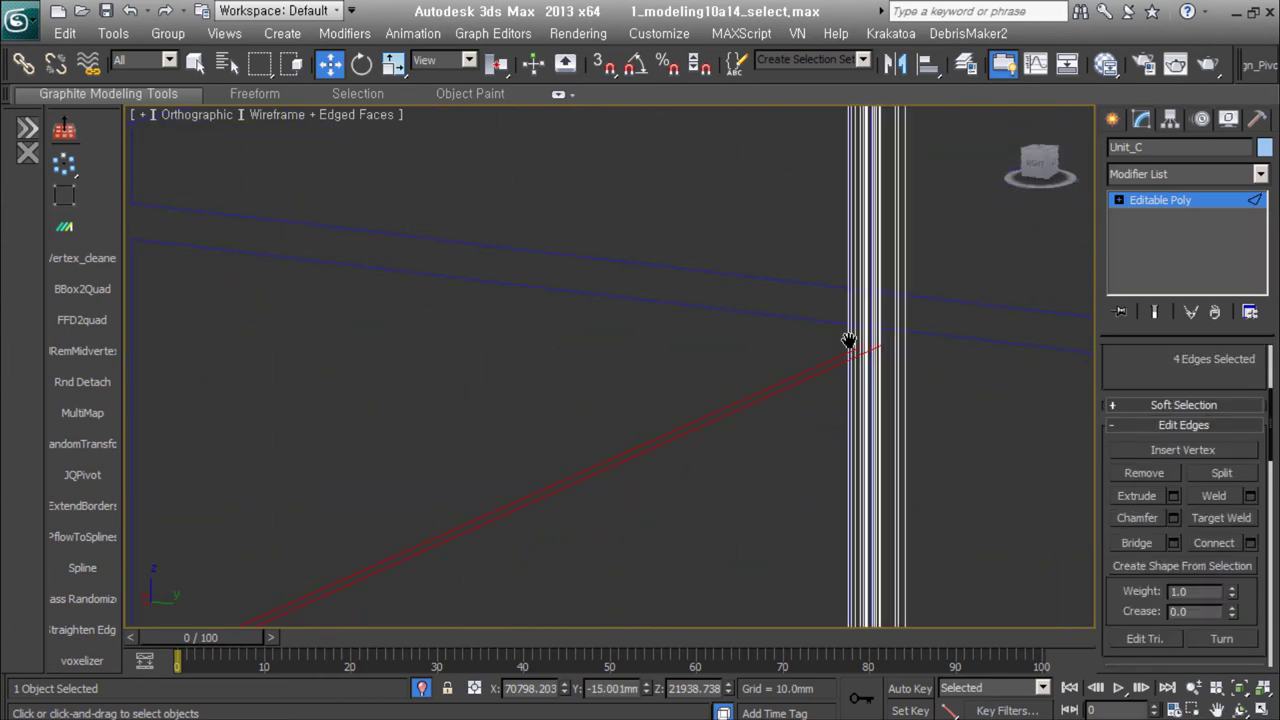
{"action": "key", "text": "4"}
{"action": "key", "text": "t"}
{"action": "key", "text": "4"}
{"action": "key", "text": "4"}
{"action": "middle_click_drag", "start_coordinate": [563, 374], "coordinate": [657, 363], "text": "alt"}
{"action": "key", "text": "t"}
{"action": "scroll", "coordinate": [733, 412], "scroll_direction": "up", "scroll_amount": 5}
{"action": "key", "text": "5"}
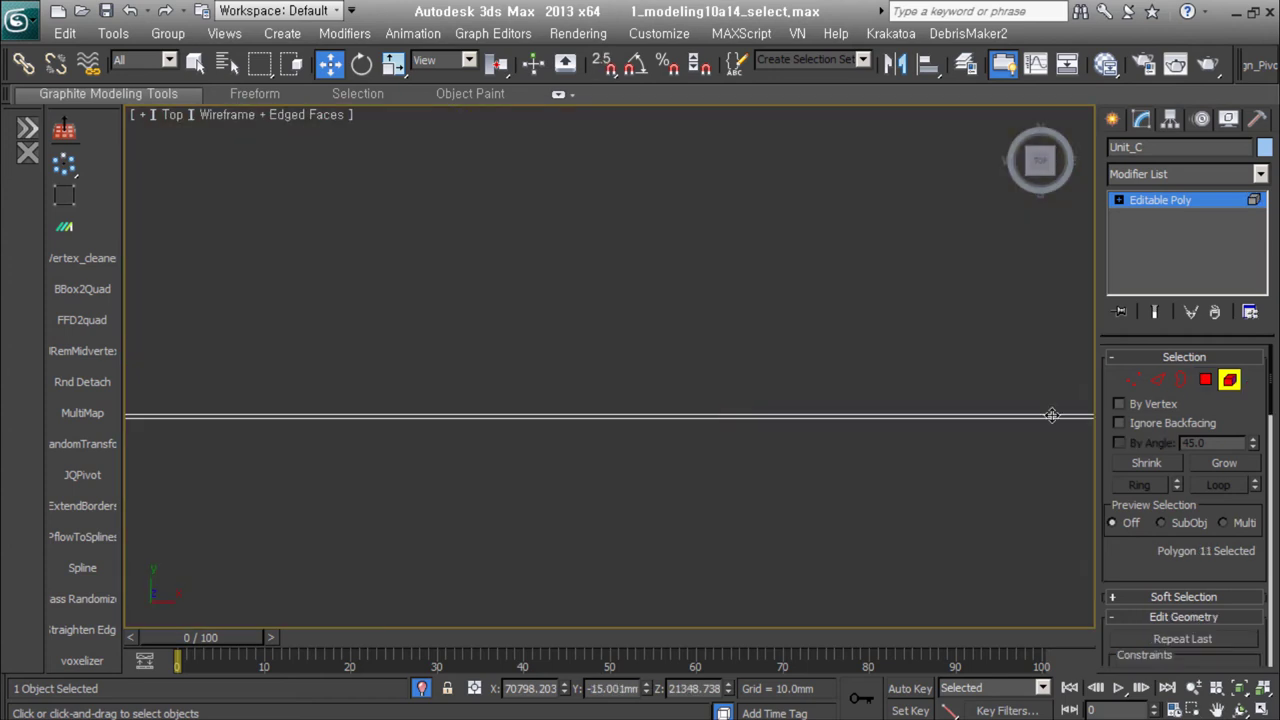
{"action": "middle_click_drag", "start_coordinate": [733, 446], "coordinate": [949, 482]}
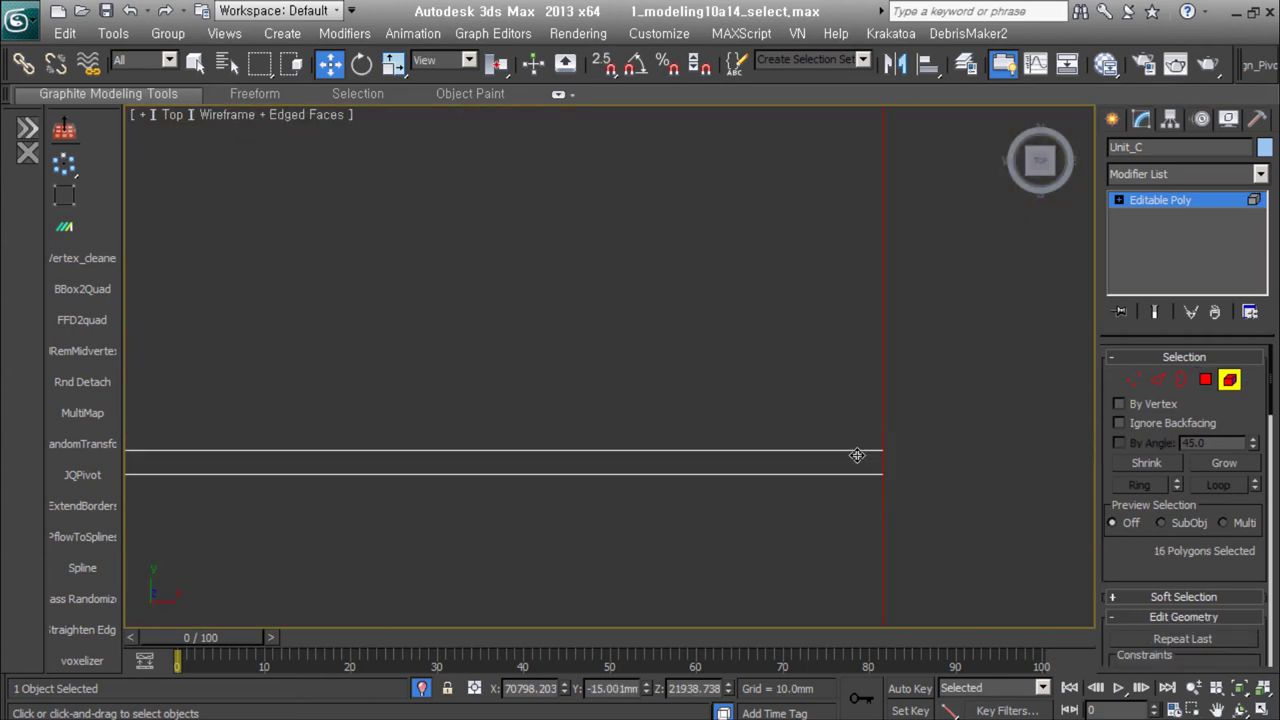
{"action": "mouse_move", "coordinate": [855, 450]}
{"action": "middle_mouse_down", "text": "alt"}
{"action": "mouse_move", "coordinate": [717, 330]}
{"action": "mouse_move", "coordinate": [591, 380]}
{"action": "mouse_move", "coordinate": [632, 362]}
{"action": "mouse_move", "coordinate": [700, 365]}
{"action": "middle_mouse_up", "text": "alt"}
{"action": "key", "text": "2"}
{"action": "scroll", "coordinate": [1118, 368], "scroll_direction": "up", "scroll_amount": 3}
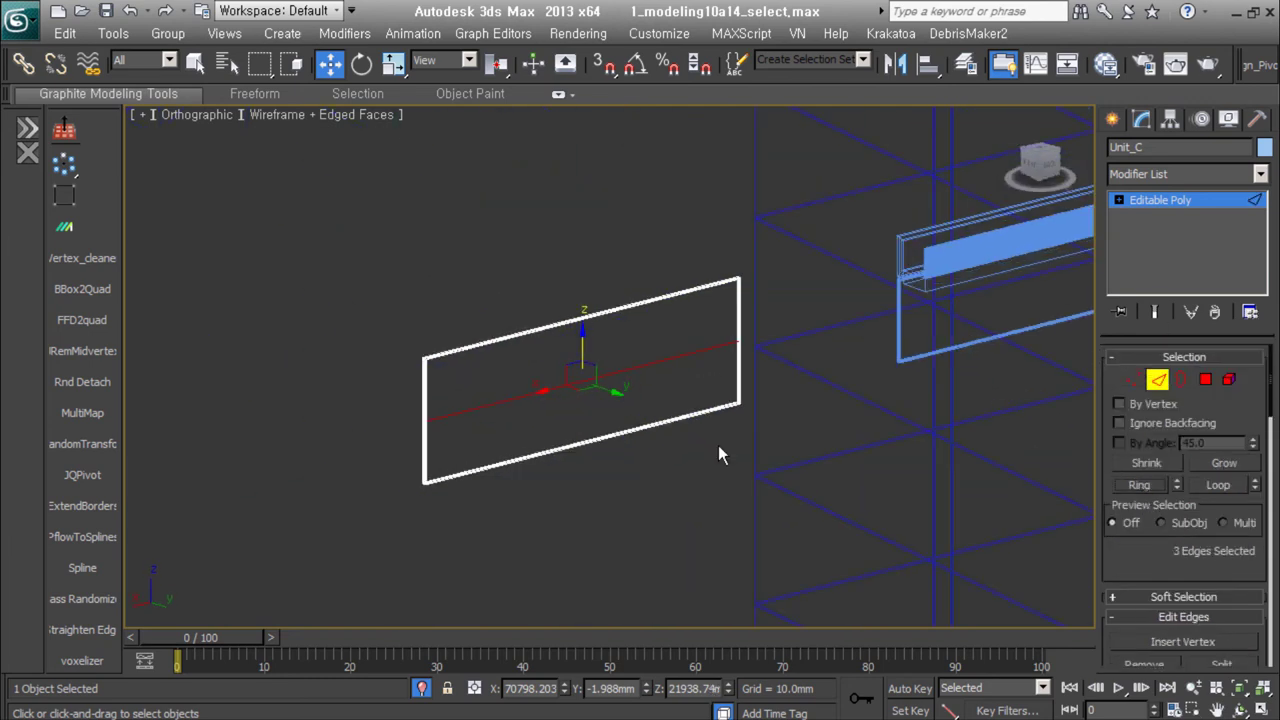
{"action": "scroll", "coordinate": [1207, 358], "scroll_direction": "down", "scroll_amount": 4}
Step: Select the Unit_B window unit and pick an edge on it
{"action": "left_click", "coordinate": [832, 382]}
{"action": "scroll", "coordinate": [832, 382], "scroll_direction": "up", "scroll_amount": 5}
{"action": "scroll", "coordinate": [666, 556], "scroll_direction": "up", "scroll_amount": 3}
{"action": "left_click", "coordinate": [1204, 381]}
{"action": "key", "text": "2"}
{"action": "scroll", "coordinate": [523, 449], "scroll_direction": "down", "scroll_amount": 5}
{"action": "scroll", "coordinate": [749, 286], "scroll_direction": "down", "scroll_amount": 2}
{"action": "scroll", "coordinate": [767, 333], "scroll_direction": "up", "scroll_amount": 5}
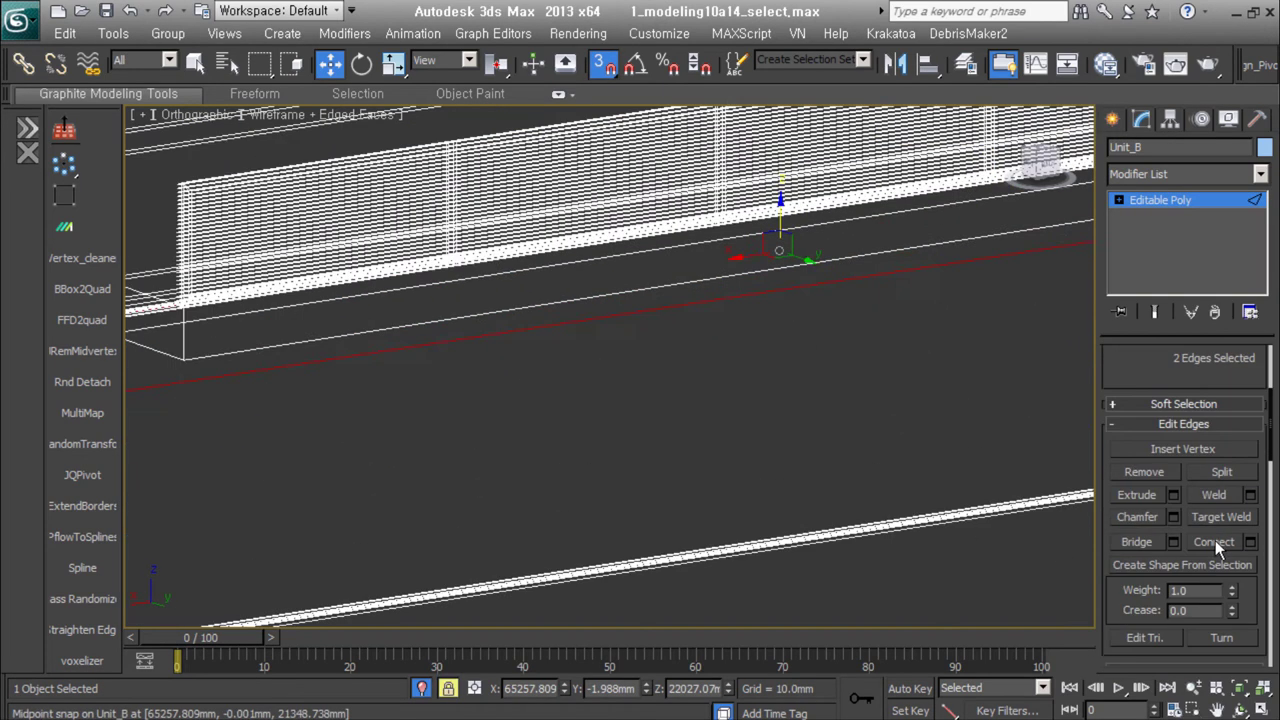
{"action": "scroll", "coordinate": [722, 407], "scroll_direction": "down", "scroll_amount": 6}
{"action": "key", "text": "4"}
{"action": "key", "text": "4"}
Step: Select the Unit_A window unit in Polygon mode
{"action": "left_click", "coordinate": [420, 420]}
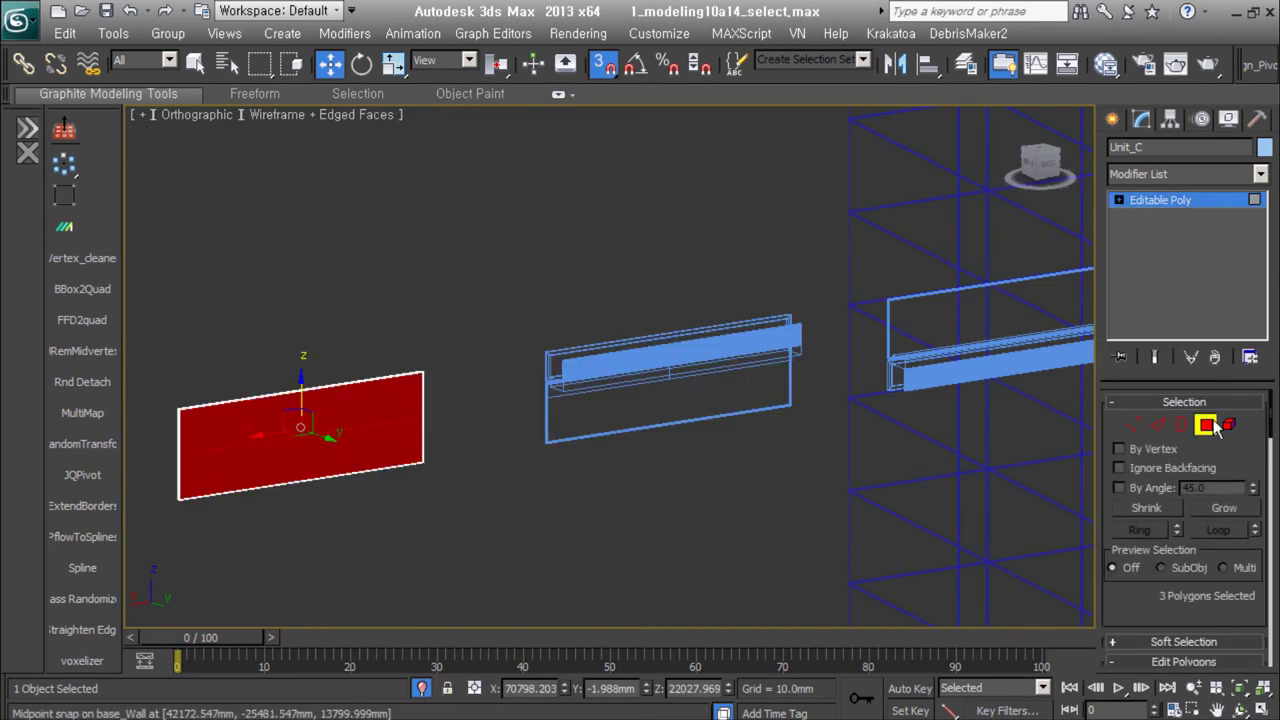
{"action": "scroll", "coordinate": [891, 406], "scroll_direction": "up", "scroll_amount": 5}
{"action": "scroll", "coordinate": [591, 363], "scroll_direction": "up", "scroll_amount": 3}
{"action": "scroll", "coordinate": [771, 374], "scroll_direction": "up", "scroll_amount": 2}
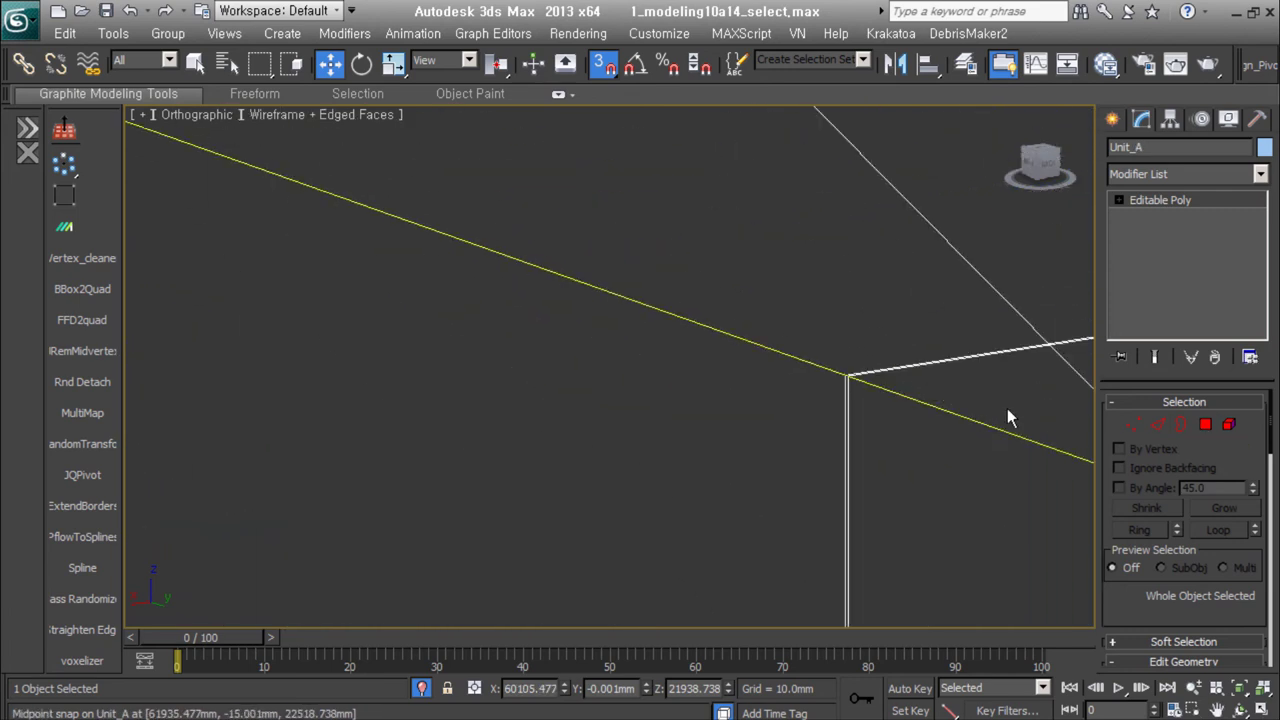
{"action": "key", "text": "4"}
{"action": "scroll", "coordinate": [594, 343], "scroll_direction": "up", "scroll_amount": 2}
{"action": "scroll", "coordinate": [581, 346], "scroll_direction": "up", "scroll_amount": 2}
{"action": "scroll", "coordinate": [566, 374], "scroll_direction": "down", "scroll_amount": 2}
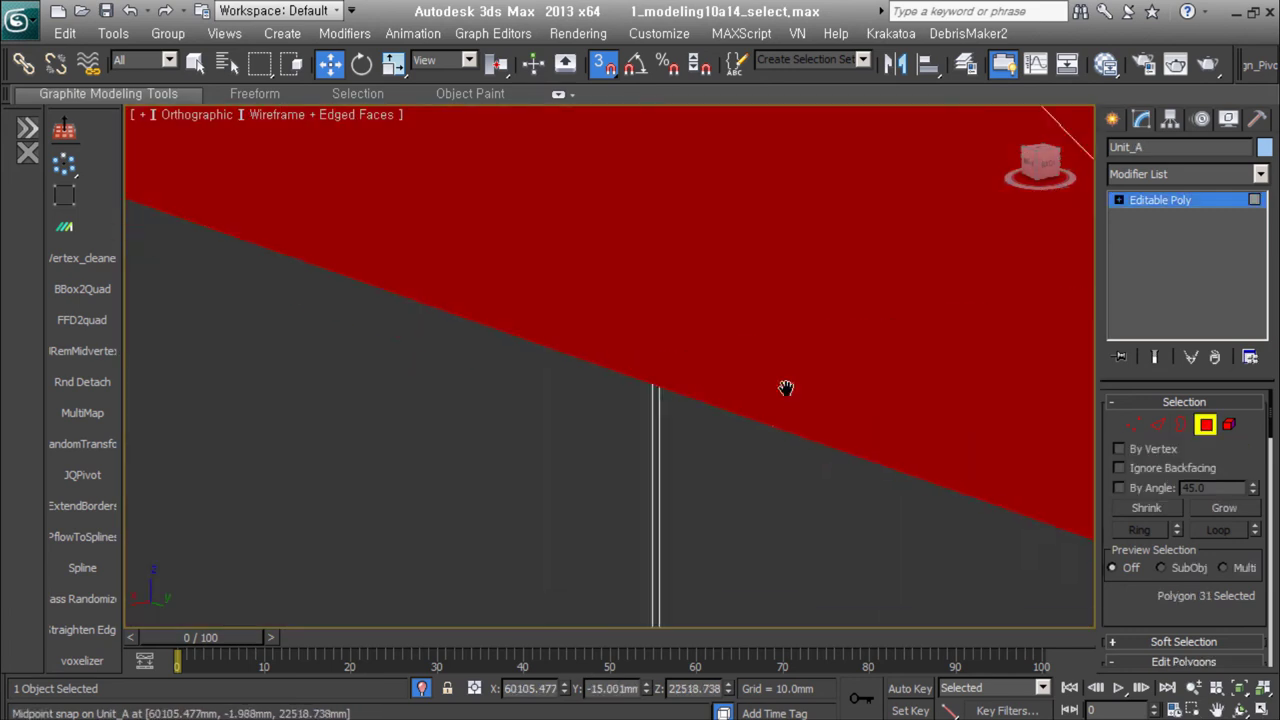
{"action": "scroll", "coordinate": [786, 386], "scroll_direction": "down", "scroll_amount": 2}
{"action": "scroll", "coordinate": [694, 323], "scroll_direction": "down", "scroll_amount": 2}
{"action": "scroll", "coordinate": [558, 343], "scroll_direction": "down", "scroll_amount": 1}
{"action": "scroll", "coordinate": [634, 223], "scroll_direction": "up", "scroll_amount": 3}
{"action": "scroll", "coordinate": [560, 297], "scroll_direction": "up", "scroll_amount": 2}
{"action": "scroll", "coordinate": [560, 298], "scroll_direction": "up", "scroll_amount": 1}
{"action": "scroll", "coordinate": [634, 467], "scroll_direction": "down", "scroll_amount": 3}
{"action": "scroll", "coordinate": [805, 374], "scroll_direction": "up", "scroll_amount": 2}
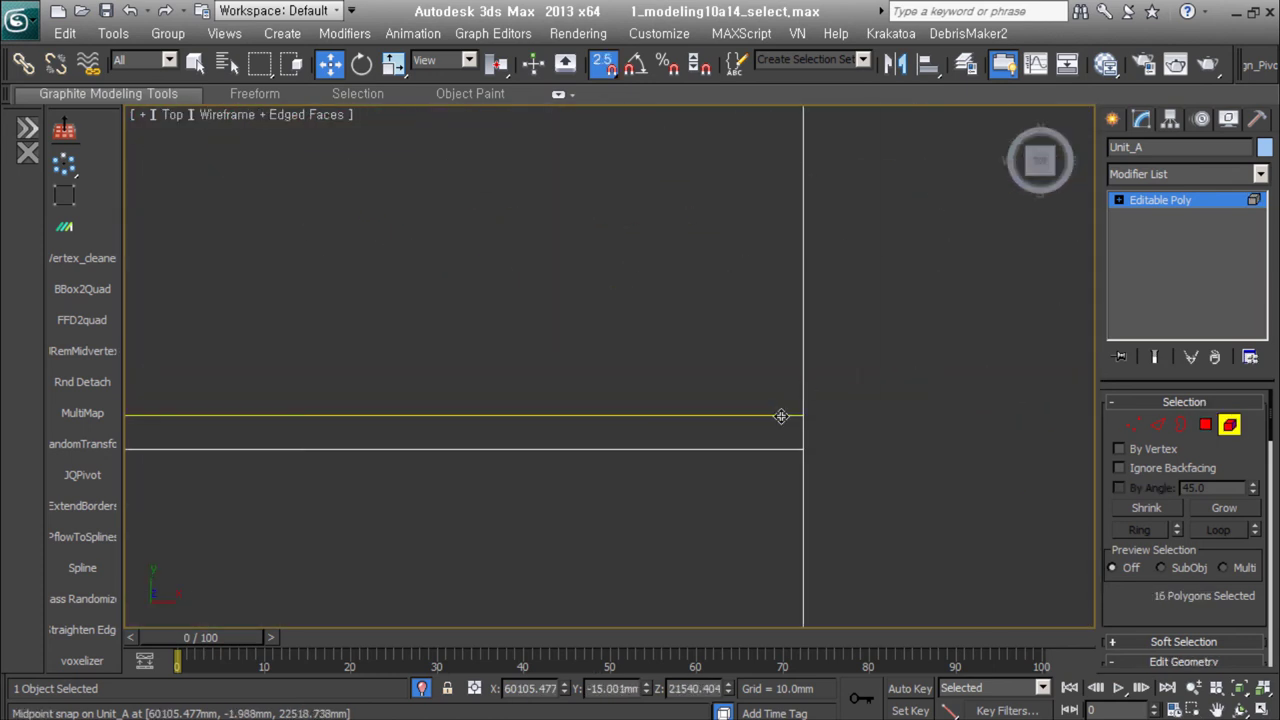
{"action": "scroll", "coordinate": [731, 287], "scroll_direction": "up", "scroll_amount": 5}
Step: Select two opposite edges on Unit_A, then leave edge editing
{"action": "key", "text": "4"}
{"action": "key", "text": "2"}
{"action": "key", "text": "t"}
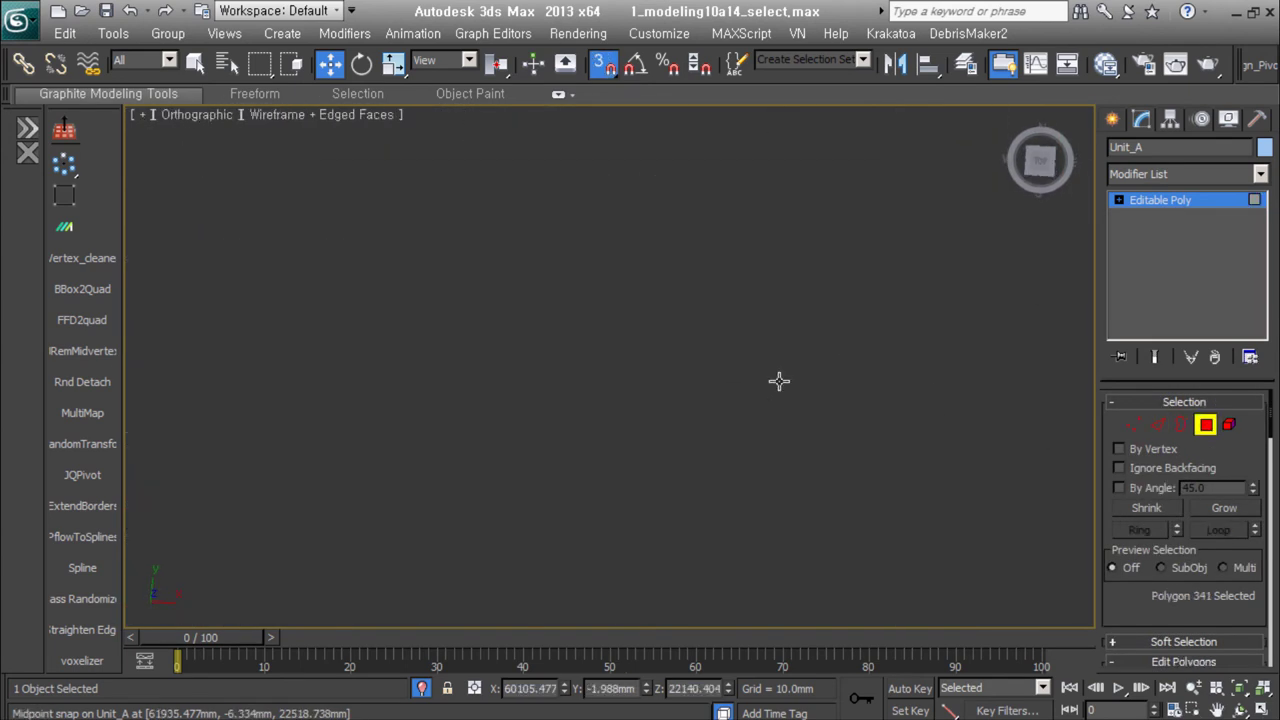
{"action": "middle_click_drag", "start_coordinate": [790, 327], "coordinate": [600, 380], "text": "alt"}
{"action": "left_click", "coordinate": [1157, 424]}
{"action": "scroll", "coordinate": [610, 378], "scroll_direction": "down", "scroll_amount": 3}
{"action": "left_click", "coordinate": [610, 378]}
{"action": "scroll", "coordinate": [1165, 620], "scroll_direction": "down", "scroll_amount": 5}
{"action": "middle_click_drag", "start_coordinate": [420, 490], "coordinate": [615, 492]}
{"action": "scroll", "coordinate": [1190, 480], "scroll_direction": "up", "scroll_amount": 5}
{"action": "scroll", "coordinate": [1226, 484], "scroll_direction": "down", "scroll_amount": 5}
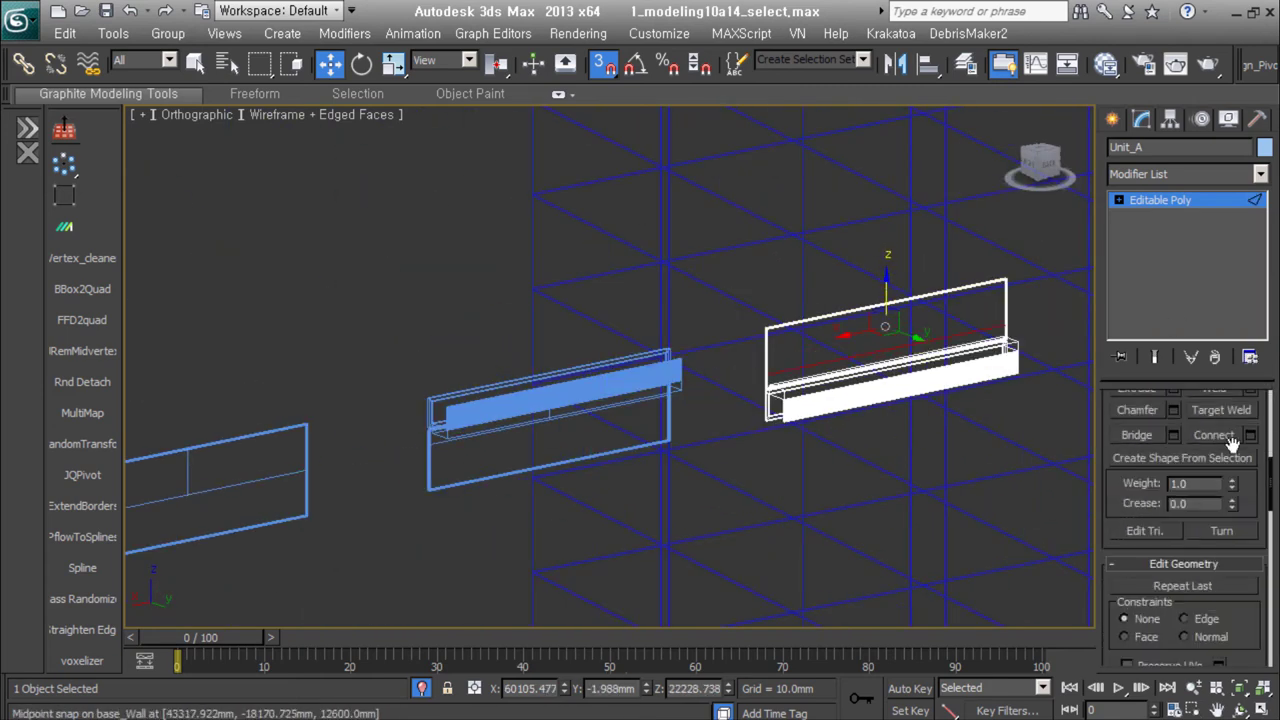
{"action": "left_click", "coordinate": [1203, 309]}
Step: Select base_Wall and select all of its polygons
{"action": "left_click", "coordinate": [634, 383]}
{"action": "key", "text": "4"}
{"action": "key", "text": "ctrl+a"}
Step: Convert base_Wall's vertex selection to polygons through the quad menu
{"action": "right_click", "coordinate": [795, 388]}
{"action": "left_click", "coordinate": [818, 408]}
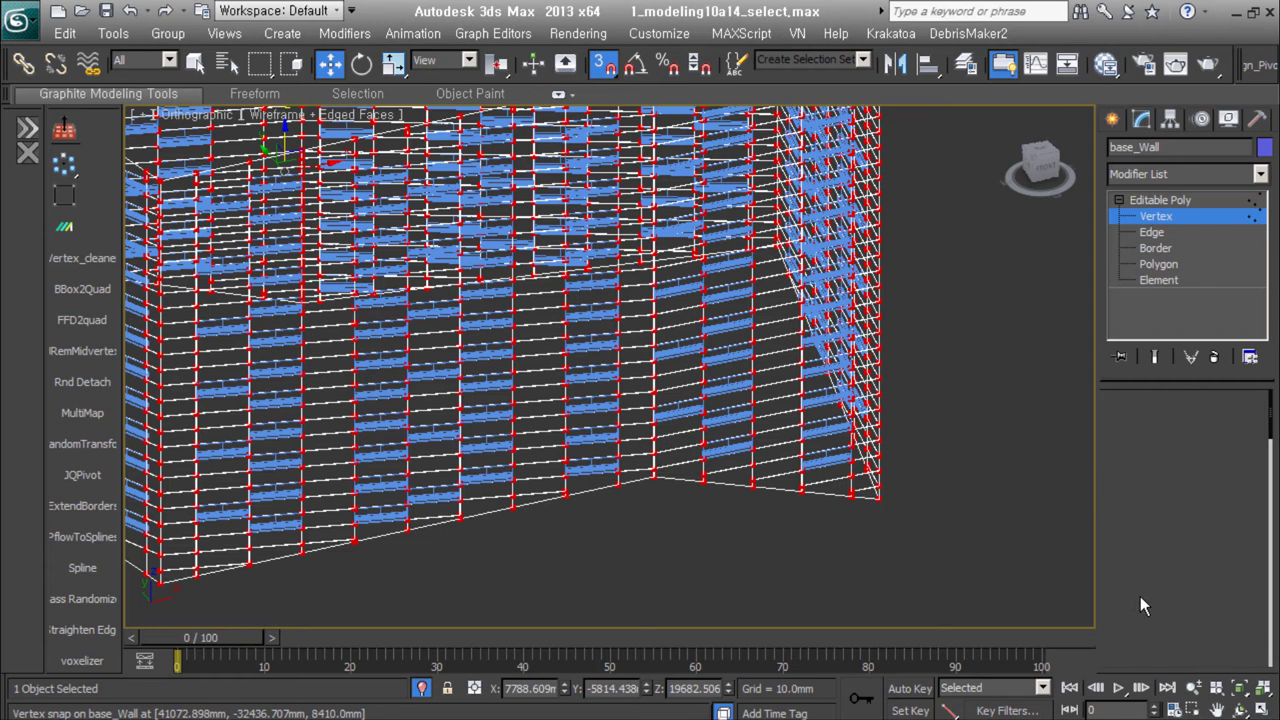
{"action": "key", "text": "4"}
{"action": "right_click", "coordinate": [830, 310]}
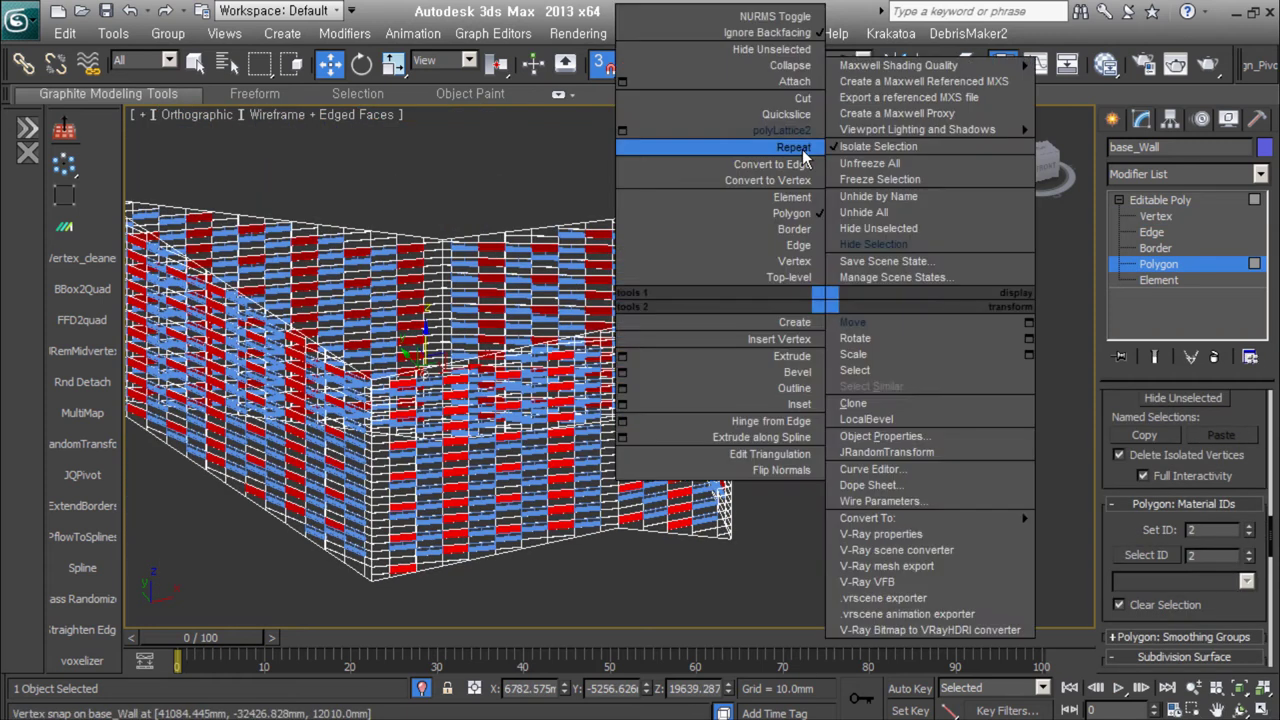
{"action": "key", "text": "1"}
{"action": "left_click", "coordinate": [1208, 425], "text": "ctrl"}
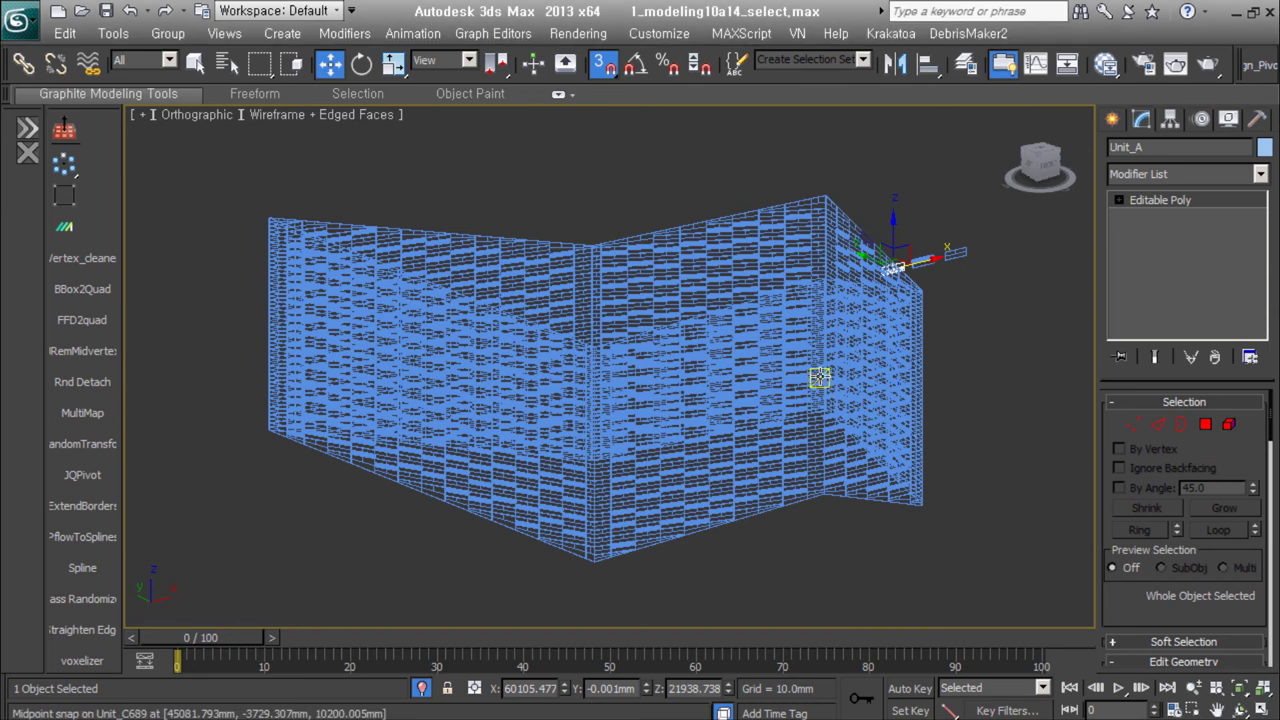
Step: Hide Unit_A in the shaded perspective view
{"action": "key", "text": "F3"}
{"action": "middle_click_drag", "start_coordinate": [851, 434], "coordinate": [646, 380], "text": "alt"}
{"action": "key", "text": "p"}
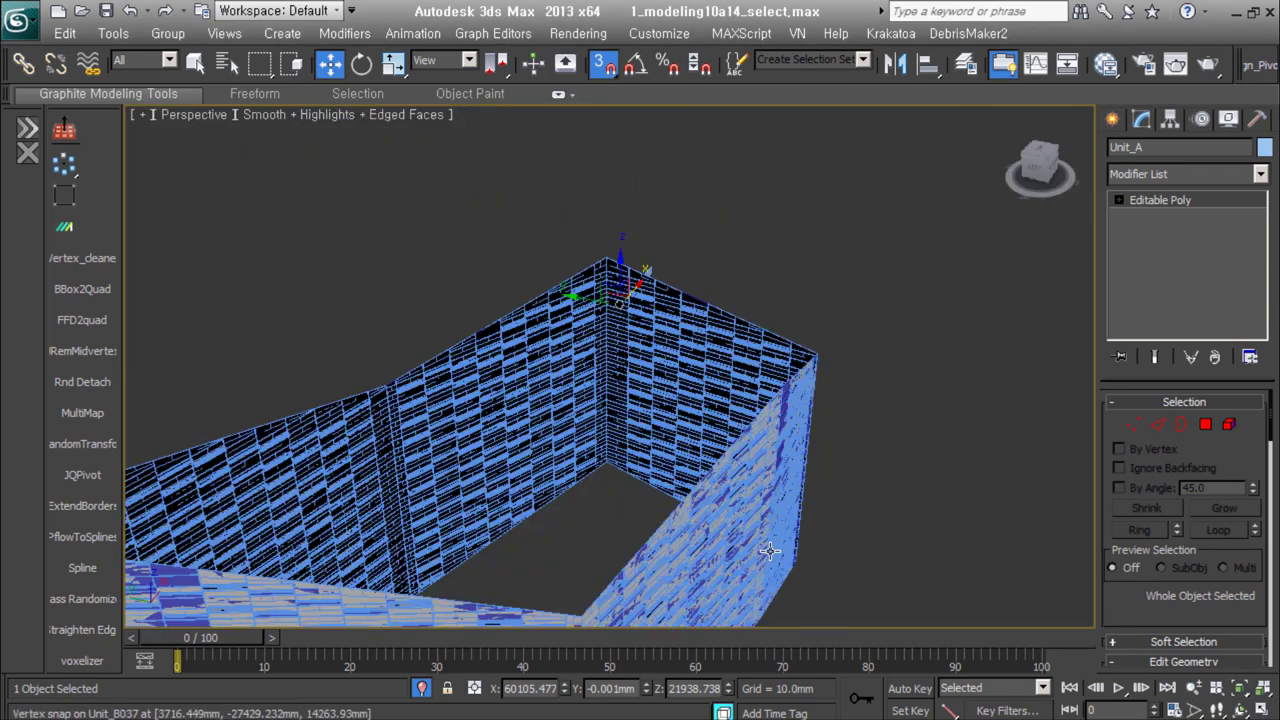
{"action": "right_click", "coordinate": [844, 242]}
{"action": "left_click", "coordinate": [905, 244]}
{"action": "mouse_move", "coordinate": [766, 349]}
{"action": "middle_mouse_down", "text": "alt"}
{"action": "mouse_move", "coordinate": [766, 470]}
{"action": "mouse_move", "coordinate": [570, 528]}
{"action": "mouse_move", "coordinate": [789, 528]}
{"action": "middle_mouse_up", "text": "alt"}
Step: Hide the win_unit layer in the Layer Manager and expand its object list
{"action": "left_click", "coordinate": [965, 63]}
{"action": "right_click", "coordinate": [130, 281]}
{"action": "left_click", "coordinate": [166, 290]}
{"action": "left_click", "coordinate": [203, 288]}
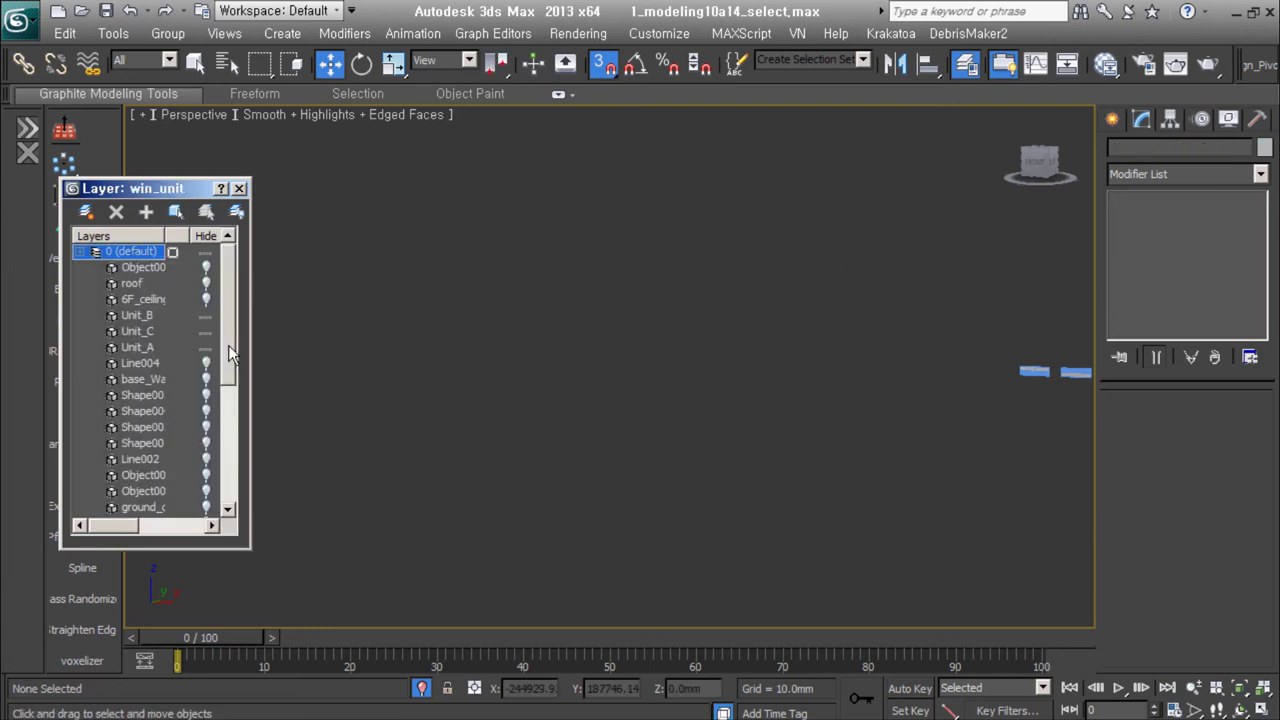
Step: Merge the base building object from dwg05.max via Import > Merge
{"action": "left_click_drag", "start_coordinate": [226, 348], "coordinate": [224, 414]}
{"action": "left_click", "coordinate": [239, 188]}
{"action": "left_click", "coordinate": [18, 18]}
{"action": "left_click", "coordinate": [203, 163]}
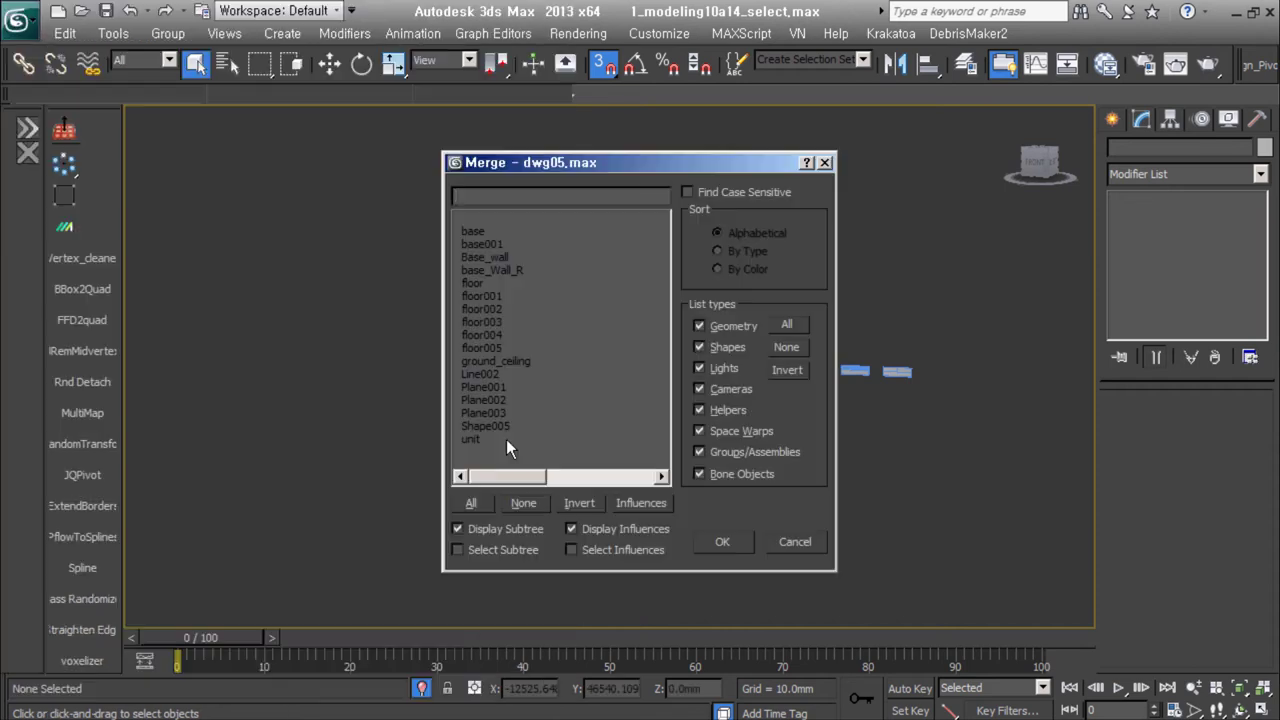
{"action": "key", "text": "Return"}
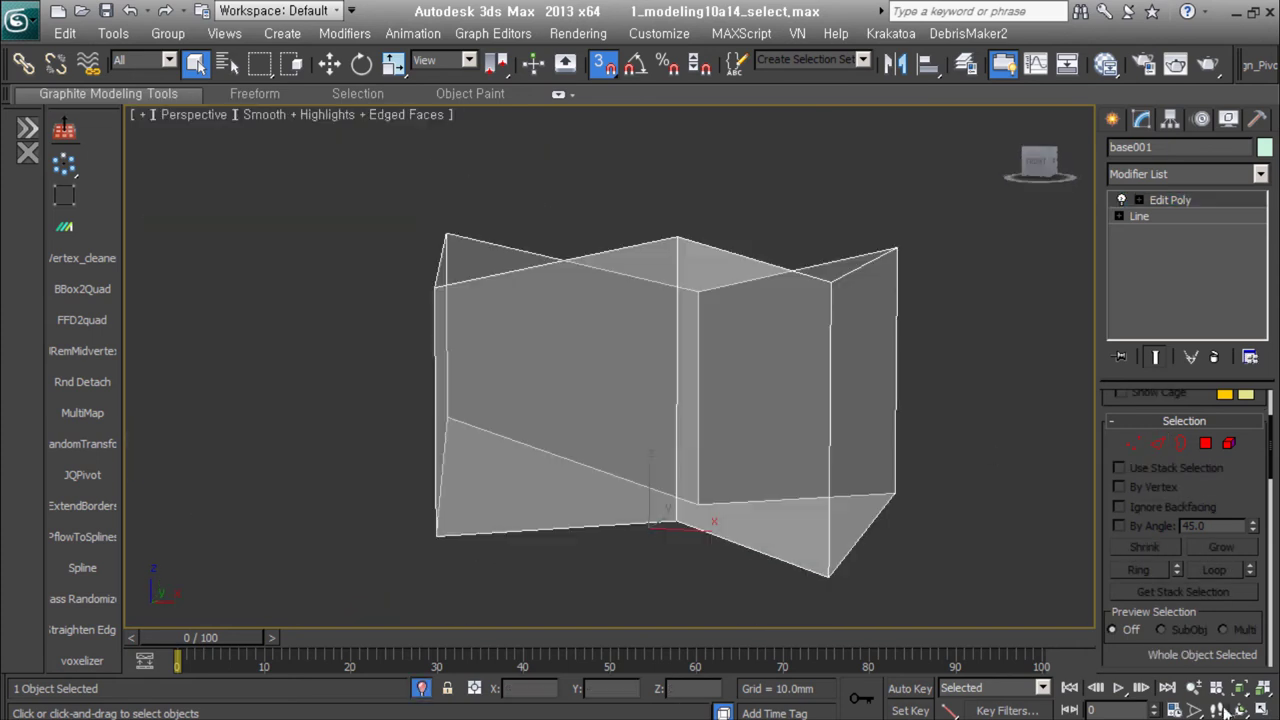
Step: Chamfer the base001 border edges by 100mm
{"action": "left_click", "coordinate": [1262, 708]}
{"action": "middle_click_drag", "start_coordinate": [869, 392], "coordinate": [903, 217], "text": "alt"}
{"action": "left_click", "coordinate": [1181, 443]}
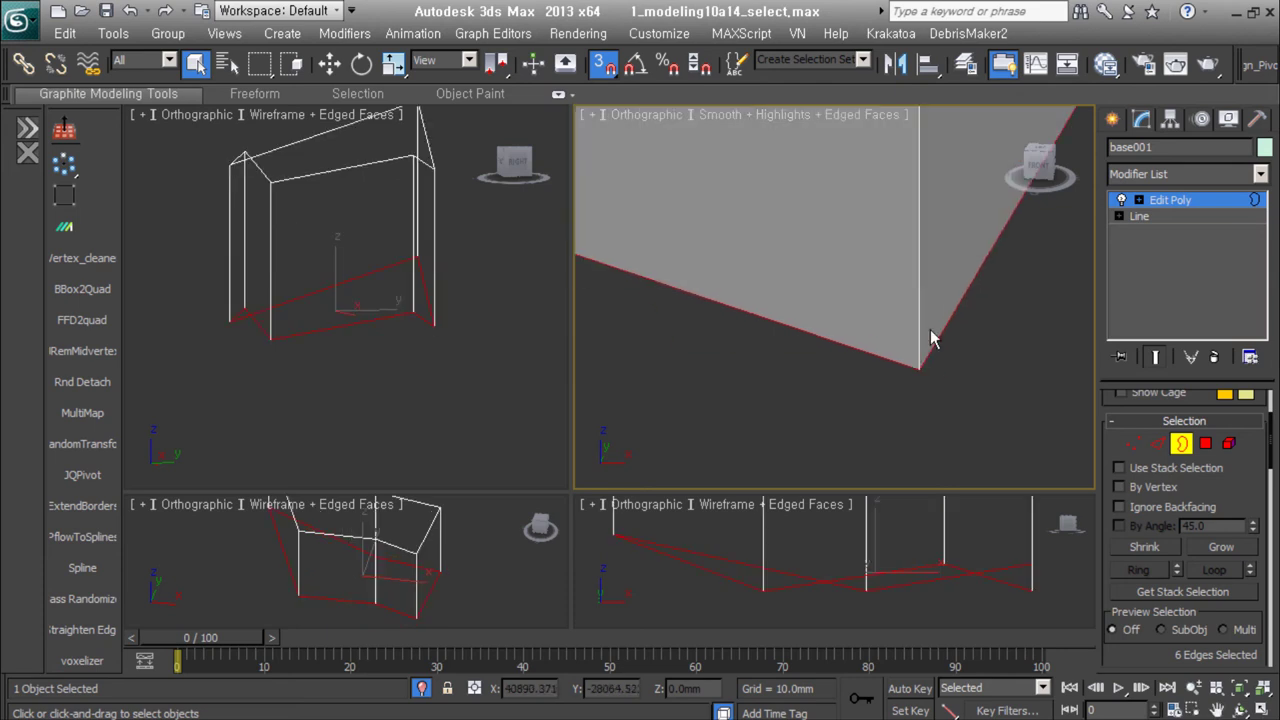
{"action": "right_click", "coordinate": [918, 333]}
{"action": "left_click", "coordinate": [716, 421]}
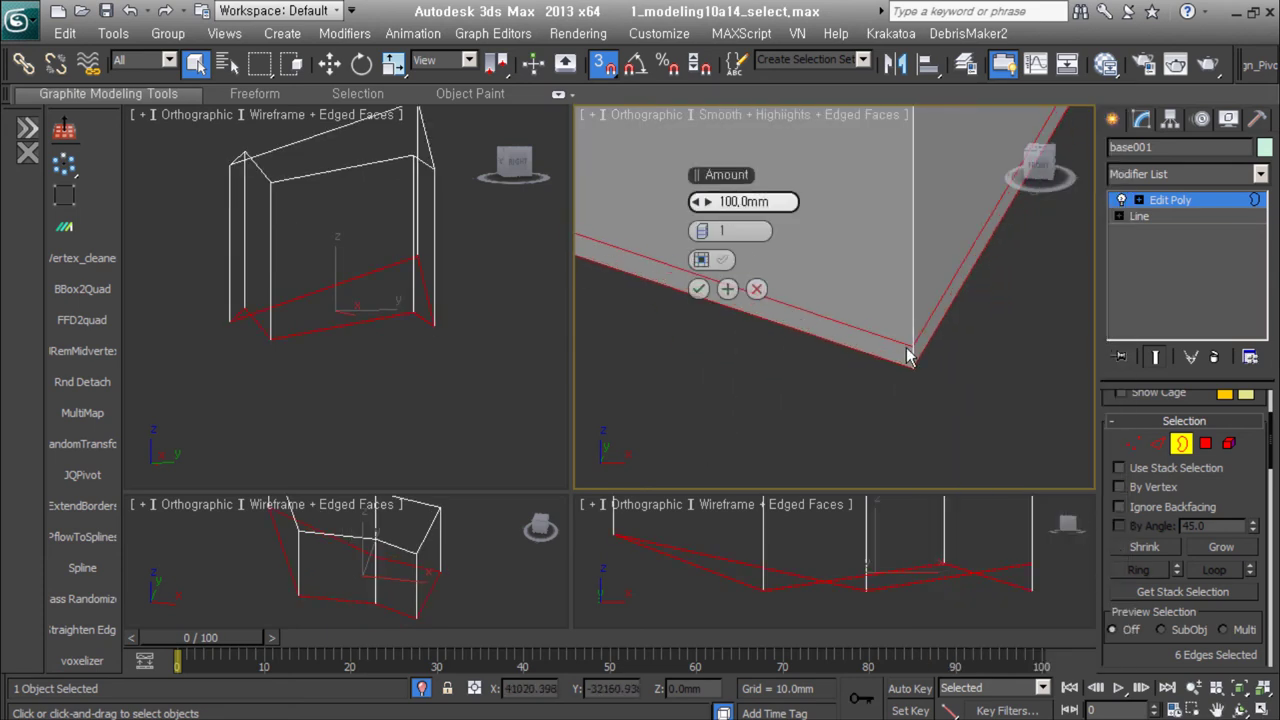
{"action": "left_click", "coordinate": [698, 289]}
Step: Inset the ground slab (Object005) polygons and extrude them 351.73mm
{"action": "key", "text": "w"}
{"action": "key", "text": "4"}
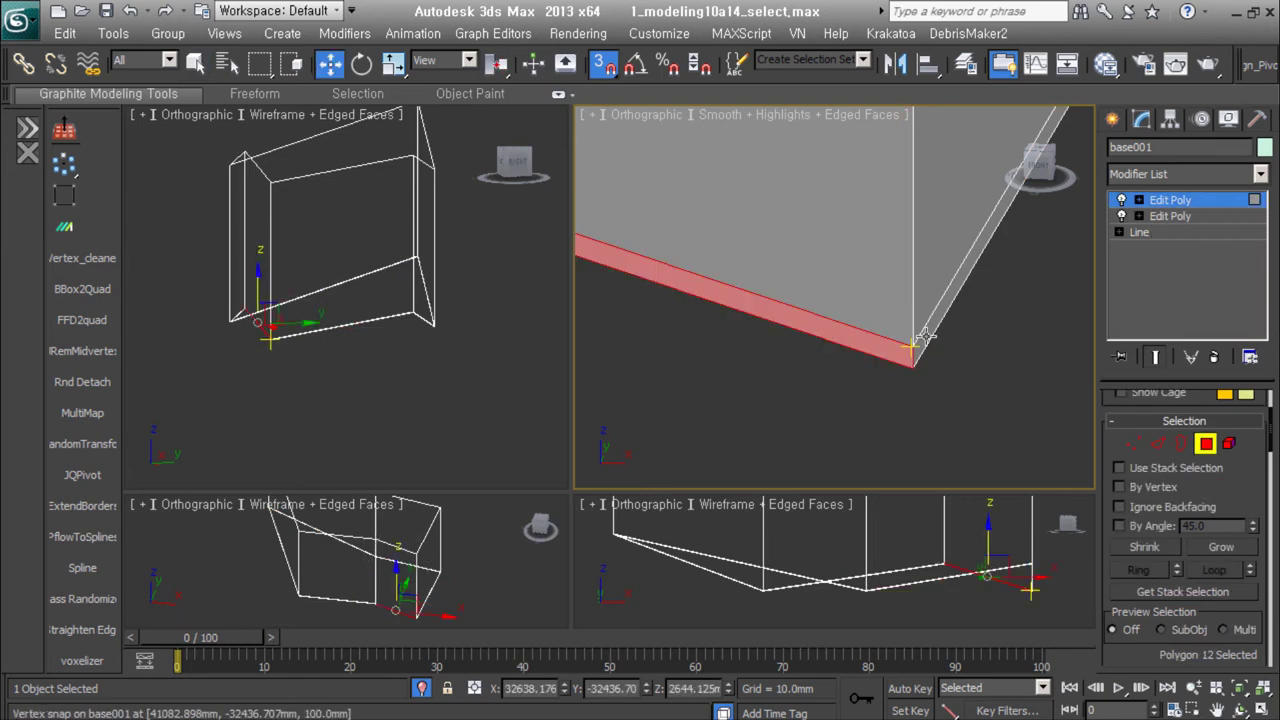
{"action": "left_click", "coordinate": [920, 366]}
{"action": "key", "text": "2"}
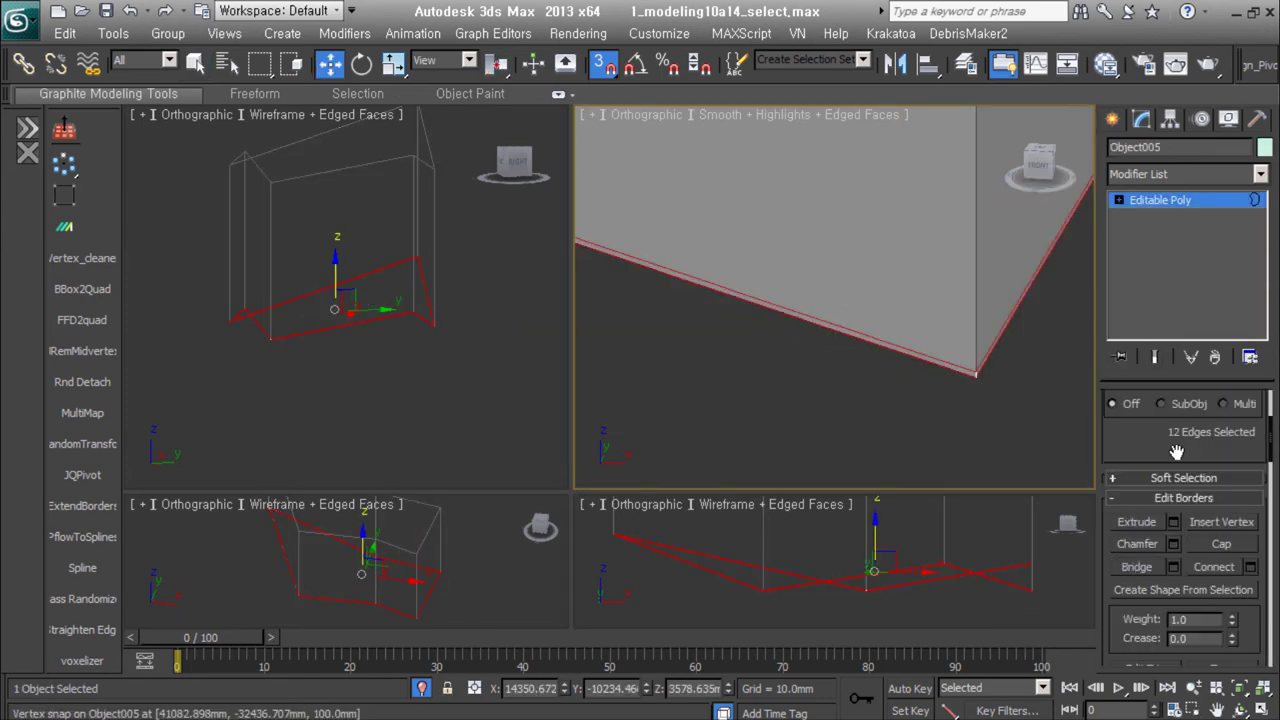
{"action": "left_click", "coordinate": [1150, 216]}
{"action": "key", "text": "z"}
{"action": "middle_click_drag", "start_coordinate": [862, 440], "coordinate": [920, 354], "text": "alt"}
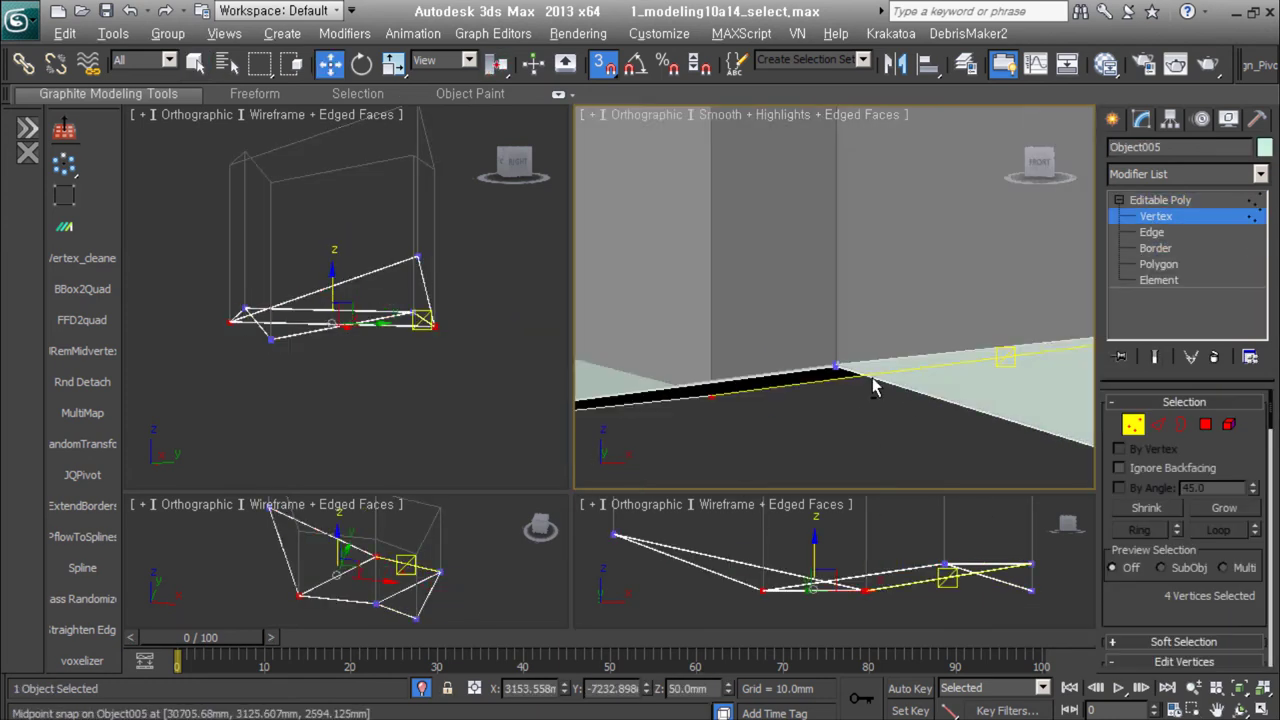
{"action": "key", "text": "4"}
{"action": "key", "text": "shift+ctrl+i"}
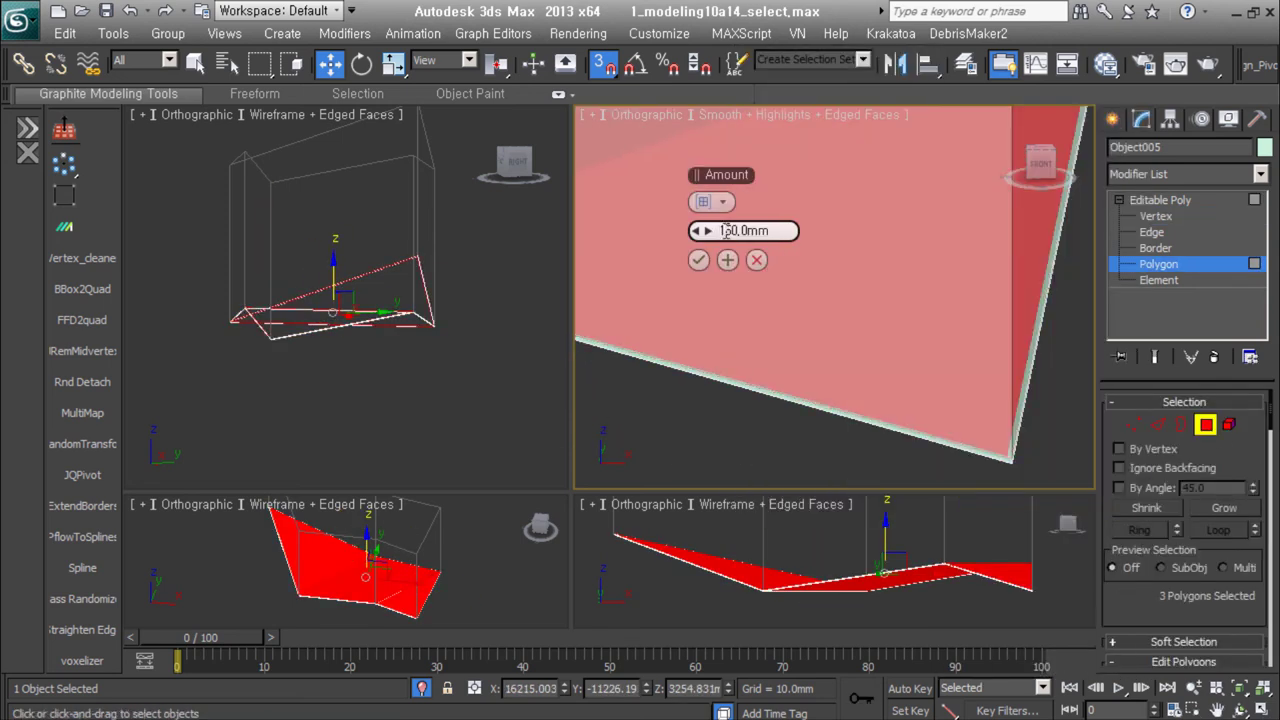
{"action": "middle_click_drag", "start_coordinate": [858, 290], "coordinate": [880, 294]}
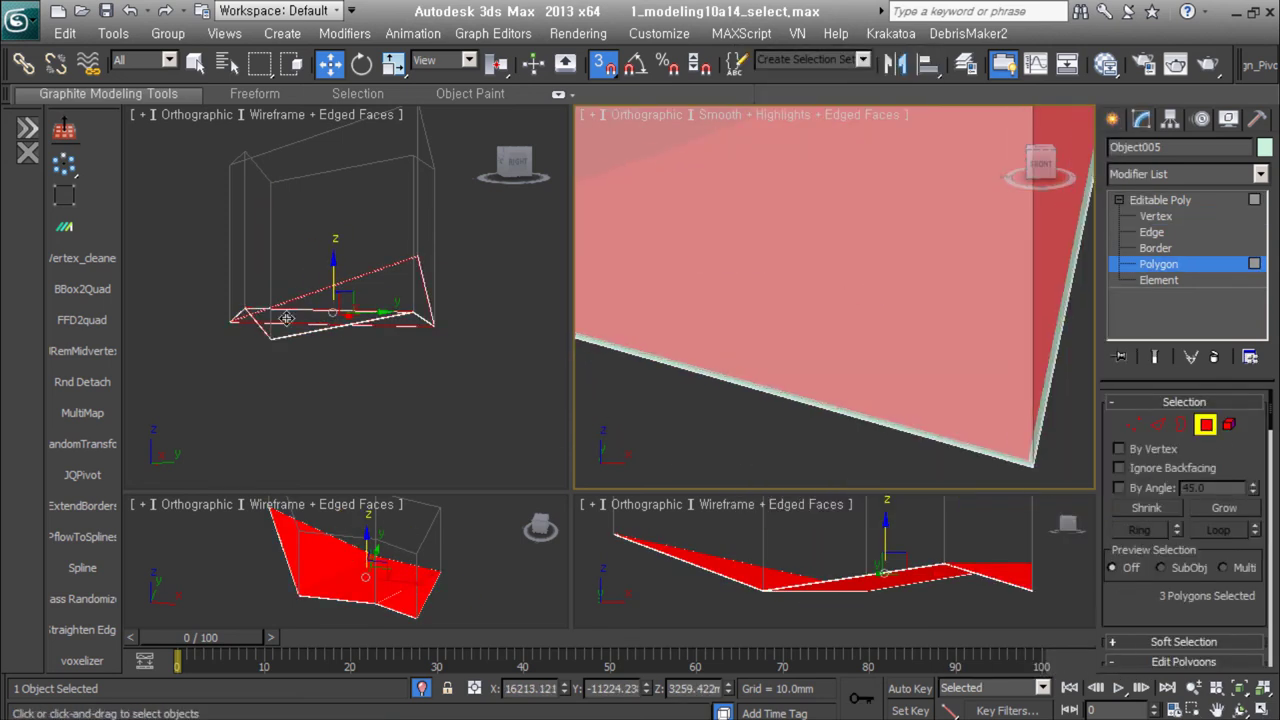
{"action": "key", "text": "shift+e"}
{"action": "left_click_drag", "start_coordinate": [745, 230], "coordinate": [720, 303]}
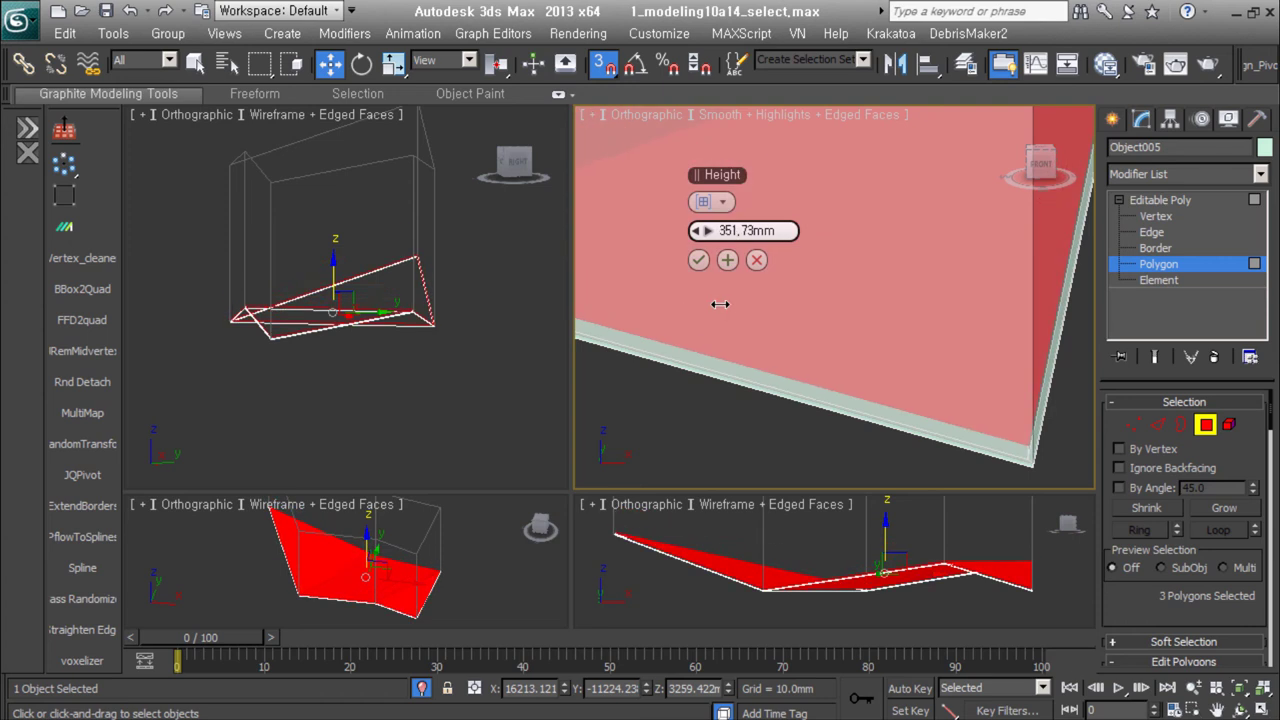
{"action": "key", "text": "Return"}
Step: Select the slab's open border and snap its corner vertices with vertex snapping on
{"action": "key", "text": "Delete"}
{"action": "key", "text": "3"}
{"action": "left_click", "coordinate": [951, 451]}
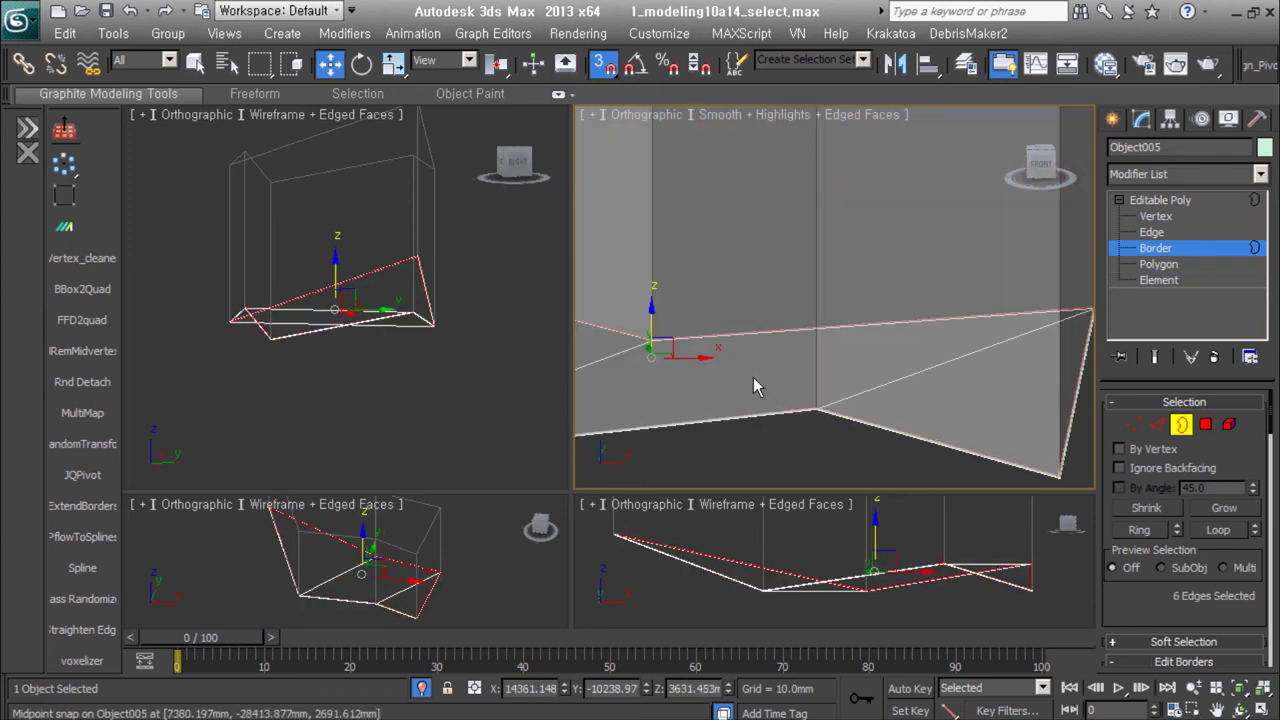
{"action": "middle_click_drag", "start_coordinate": [951, 451], "coordinate": [805, 335]}
{"action": "scroll", "coordinate": [805, 335], "scroll_direction": "up", "scroll_amount": 5}
{"action": "key", "text": "s"}
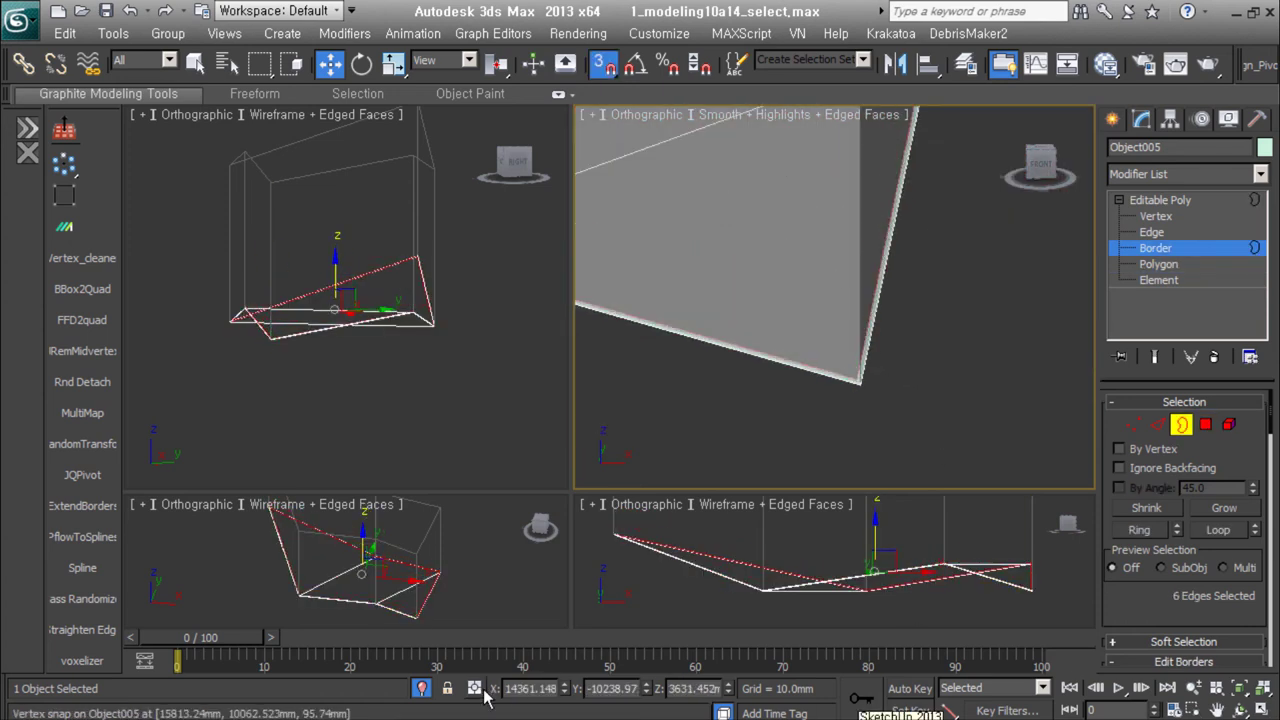
{"action": "key", "text": "1"}
{"action": "mouse_move", "coordinate": [769, 258]}
{"action": "middle_mouse_down", "text": "alt"}
{"action": "mouse_move", "coordinate": [902, 418]}
{"action": "mouse_move", "coordinate": [916, 344]}
{"action": "middle_mouse_up", "text": "alt"}
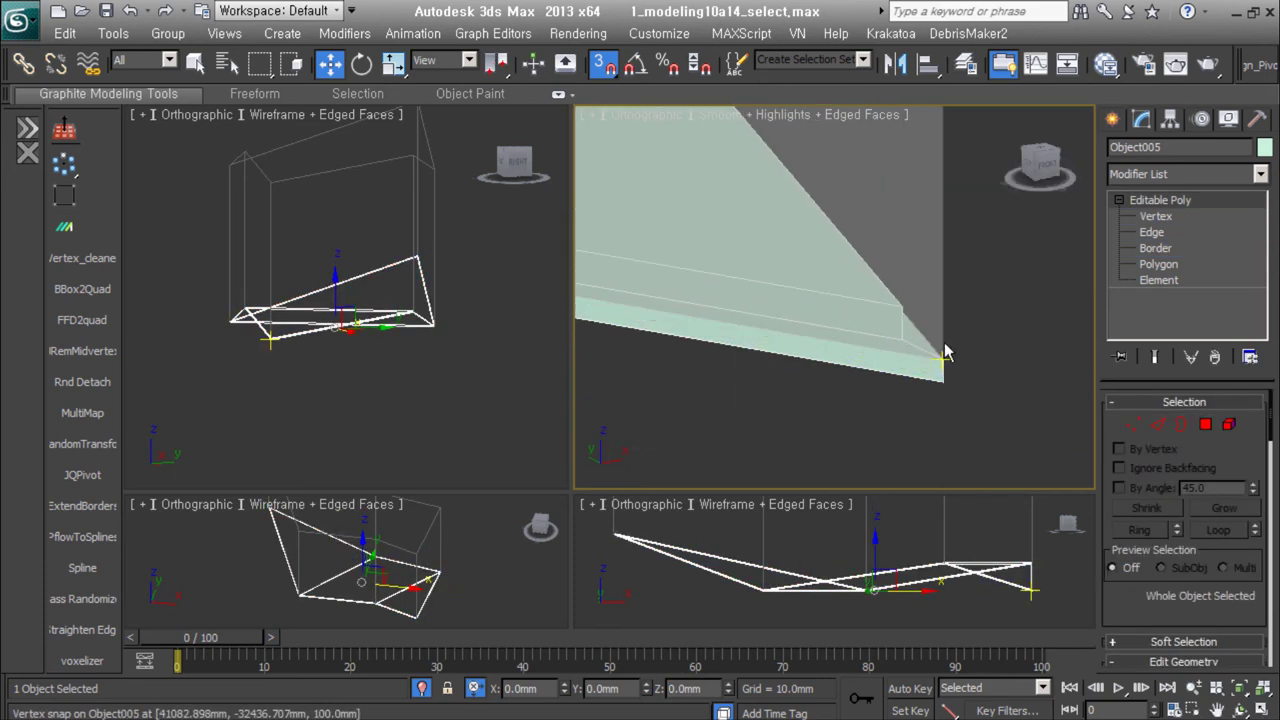
{"action": "scroll", "coordinate": [942, 354], "scroll_direction": "down", "scroll_amount": 6}
Step: Select the base outline and pick Base_wall in the Layer Manager
{"action": "left_click", "coordinate": [894, 320]}
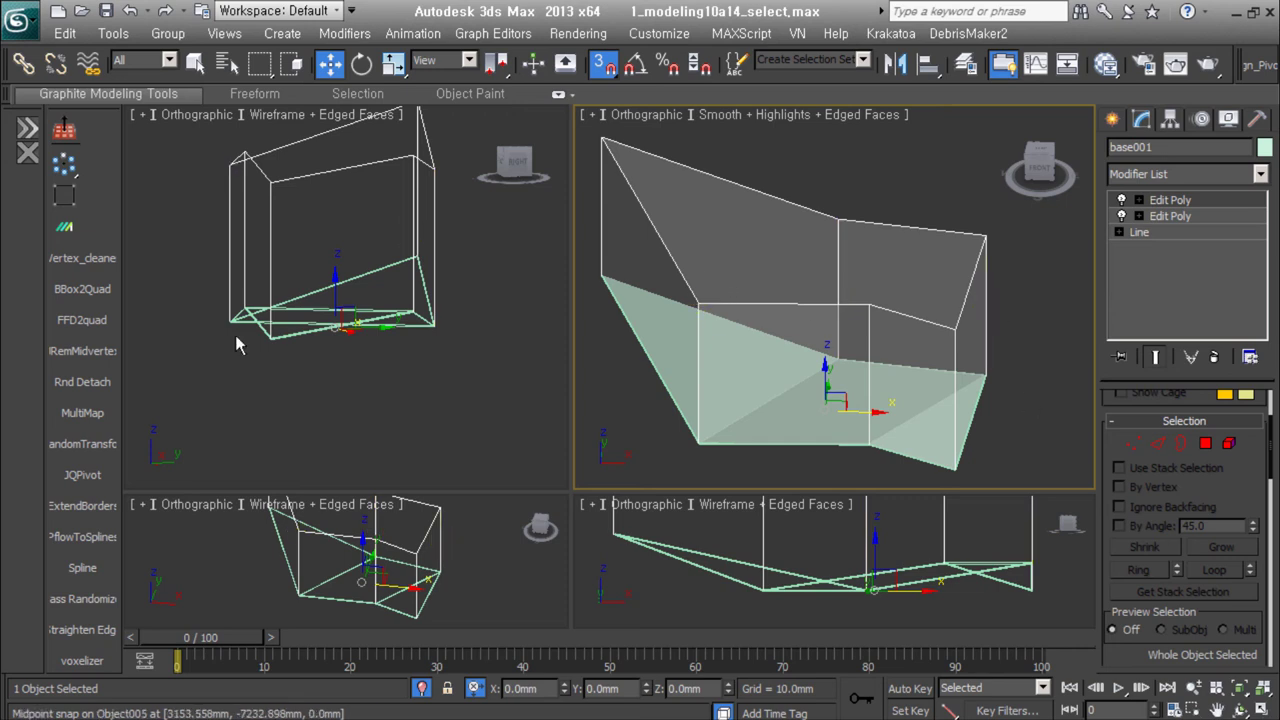
{"action": "left_click", "coordinate": [965, 62]}
{"action": "left_click", "coordinate": [140, 283]}
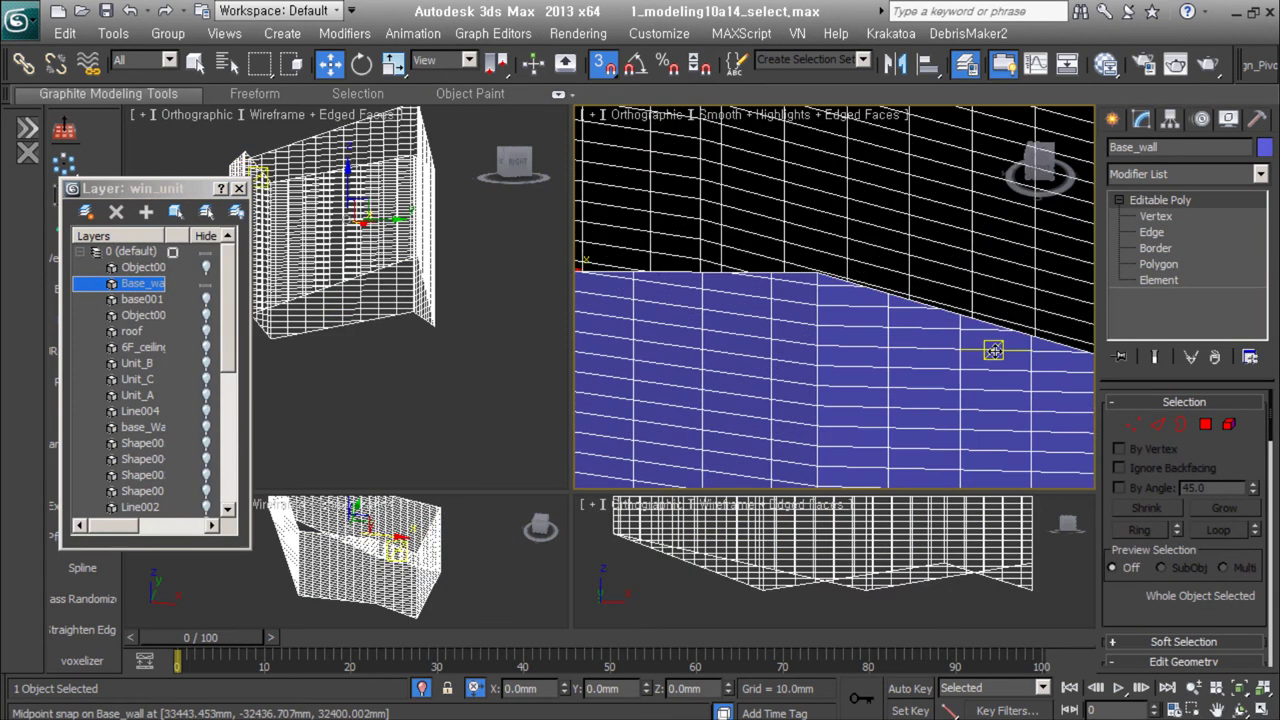
Step: Extrude Base_wall's top border downward to form the ledge rim
{"action": "key", "text": "3"}
{"action": "scroll", "coordinate": [940, 308], "scroll_direction": "down", "scroll_amount": 3}
{"action": "left_click", "coordinate": [860, 170]}
{"action": "scroll", "coordinate": [993, 328], "scroll_direction": "up", "scroll_amount": 3}
{"action": "scroll", "coordinate": [993, 328], "scroll_direction": "up", "scroll_amount": 2}
{"action": "scroll", "coordinate": [993, 328], "scroll_direction": "up", "scroll_amount": 2}
{"action": "scroll", "coordinate": [993, 328], "scroll_direction": "down", "scroll_amount": 3}
{"action": "right_click", "coordinate": [712, 372]}
{"action": "left_click", "coordinate": [930, 374]}
{"action": "left_click_drag", "start_coordinate": [704, 201], "coordinate": [697, 205]}
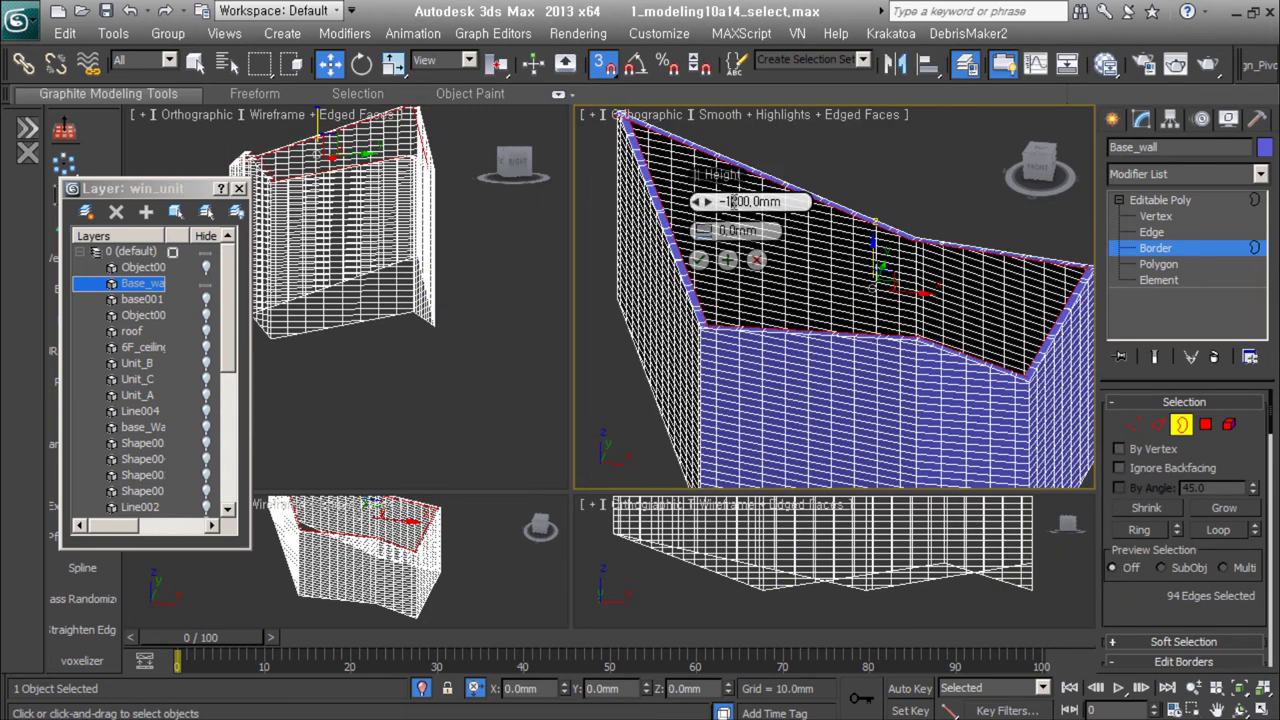
Step: Adjust the ledge rim's corner vertex in the Top view with snapping off
{"action": "key", "text": "3"}
{"action": "left_click", "coordinate": [1039, 374]}
{"action": "key", "text": "2"}
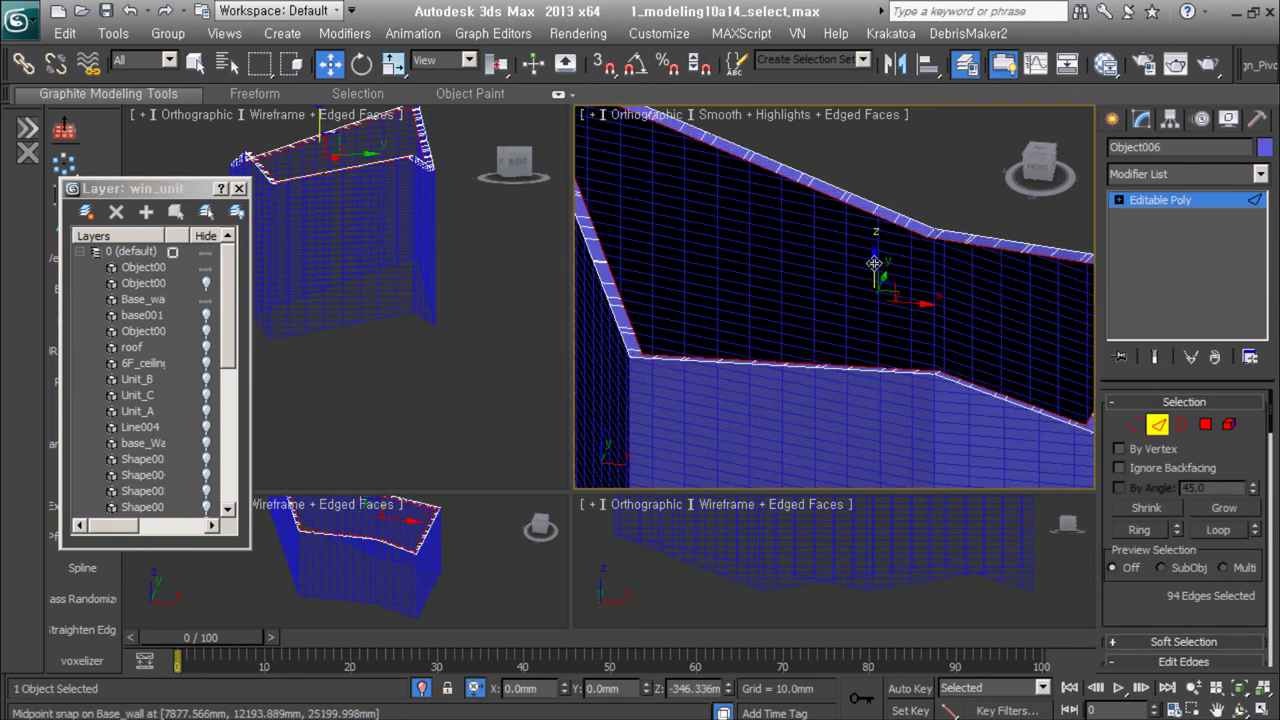
{"action": "key", "text": "s"}
{"action": "scroll", "coordinate": [1039, 374], "scroll_direction": "up", "scroll_amount": 3}
{"action": "middle_click_drag", "start_coordinate": [1039, 374], "coordinate": [866, 380], "text": "alt"}
{"action": "scroll", "coordinate": [733, 346], "scroll_direction": "up", "scroll_amount": 3}
{"action": "key", "text": "t"}
{"action": "key", "text": "F3"}
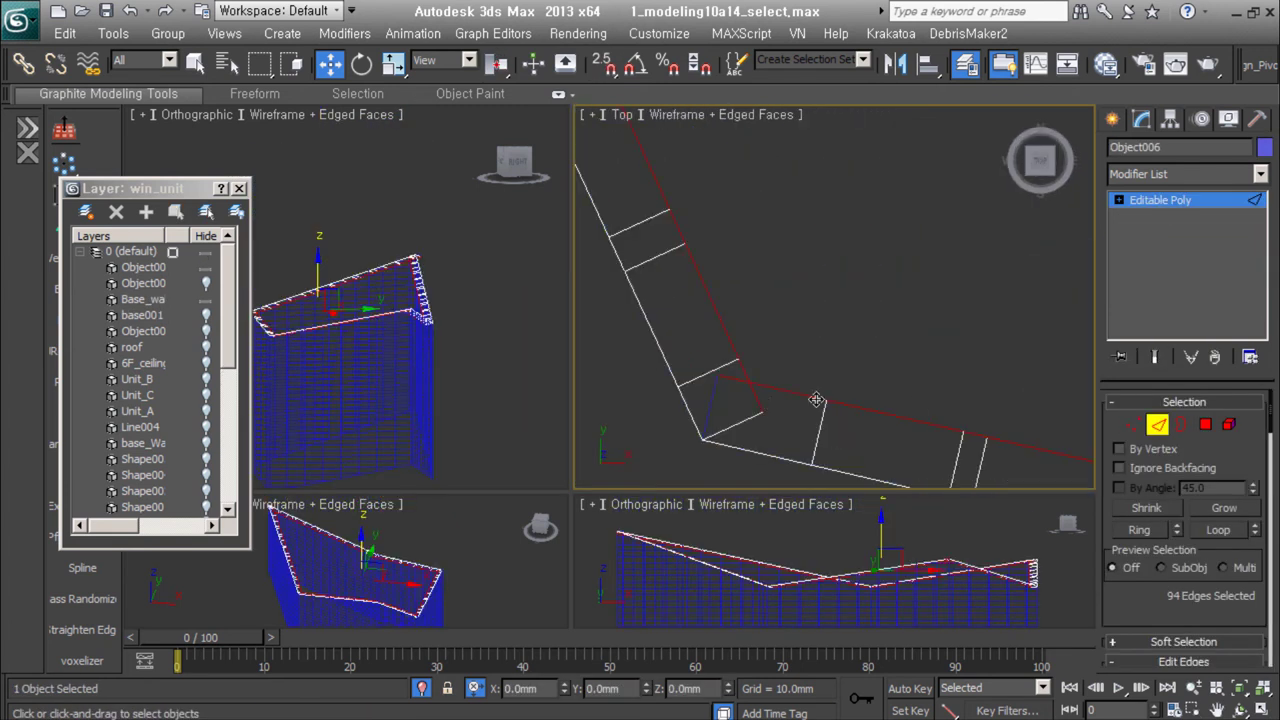
{"action": "key", "text": "1"}
{"action": "scroll", "coordinate": [1104, 570], "scroll_direction": "down", "scroll_amount": 3}
{"action": "scroll", "coordinate": [1137, 534], "scroll_direction": "down", "scroll_amount": 2}
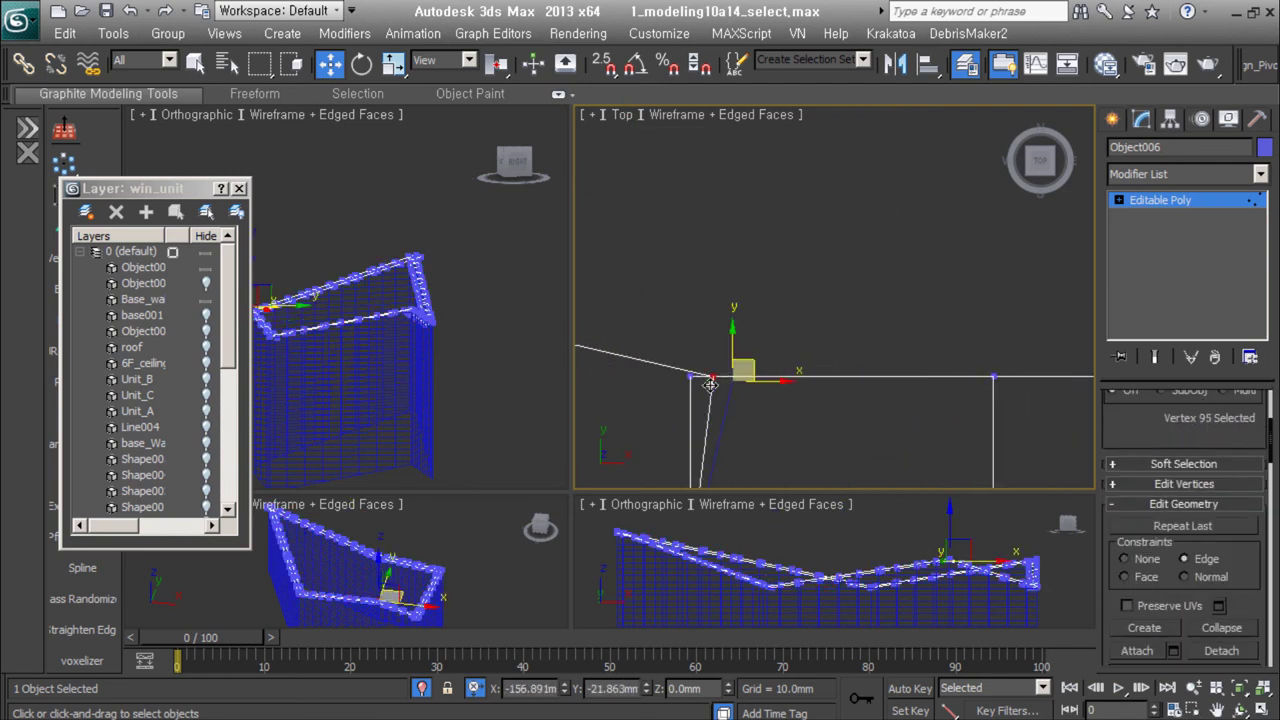
{"action": "scroll", "coordinate": [950, 365], "scroll_direction": "up", "scroll_amount": 4}
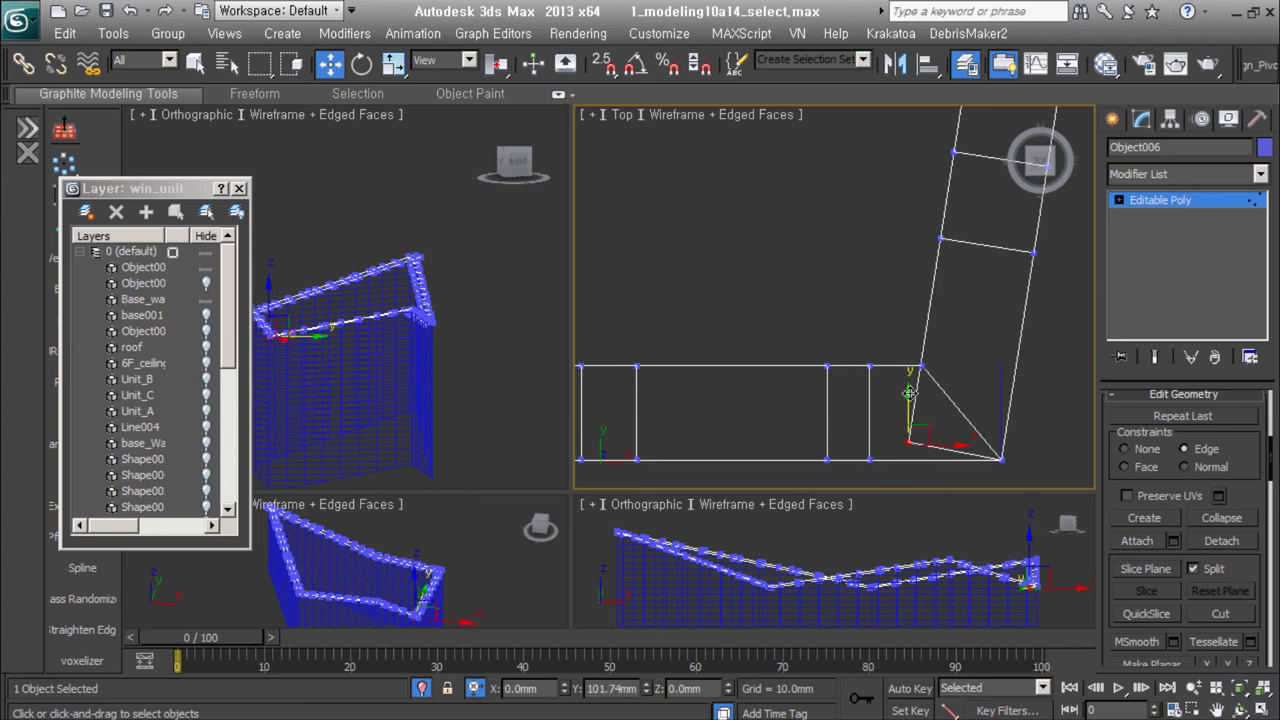
{"action": "scroll", "coordinate": [948, 328], "scroll_direction": "down", "scroll_amount": 3}
{"action": "left_click", "coordinate": [903, 263]}
{"action": "scroll", "coordinate": [843, 311], "scroll_direction": "up", "scroll_amount": 3}
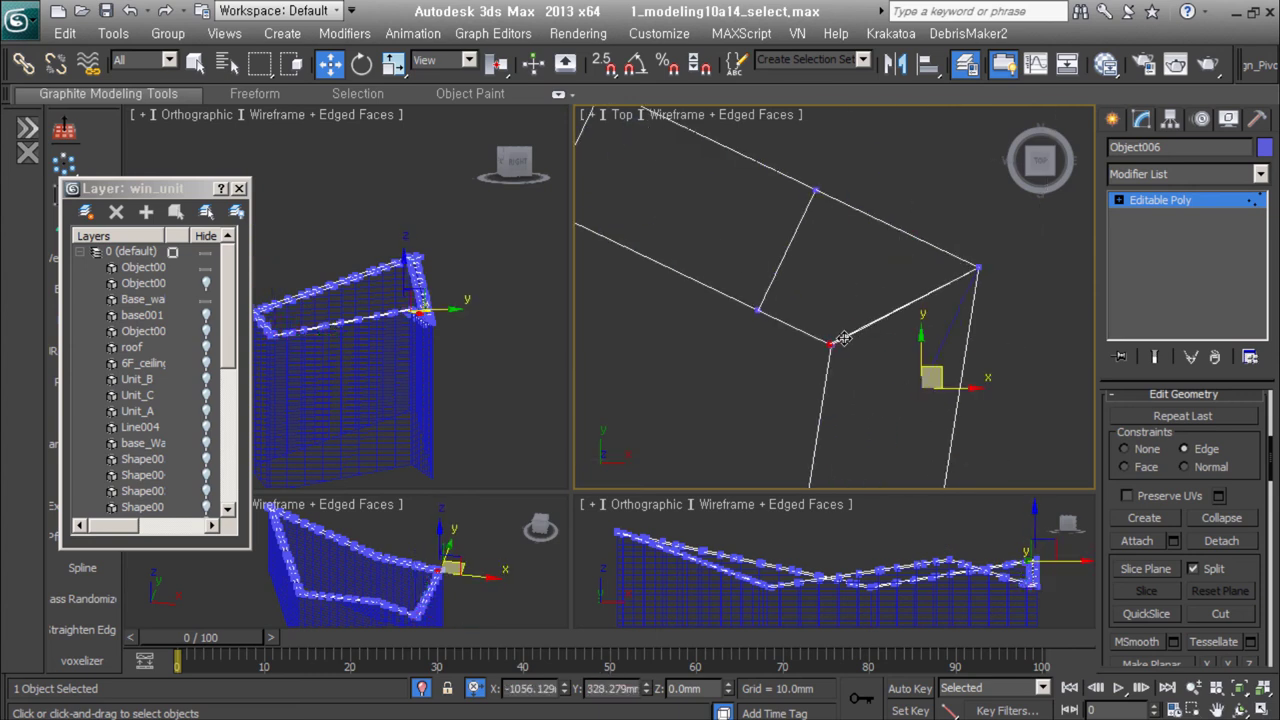
{"action": "scroll", "coordinate": [818, 270], "scroll_direction": "up", "scroll_amount": 4}
{"action": "scroll", "coordinate": [853, 334], "scroll_direction": "down", "scroll_amount": 2}
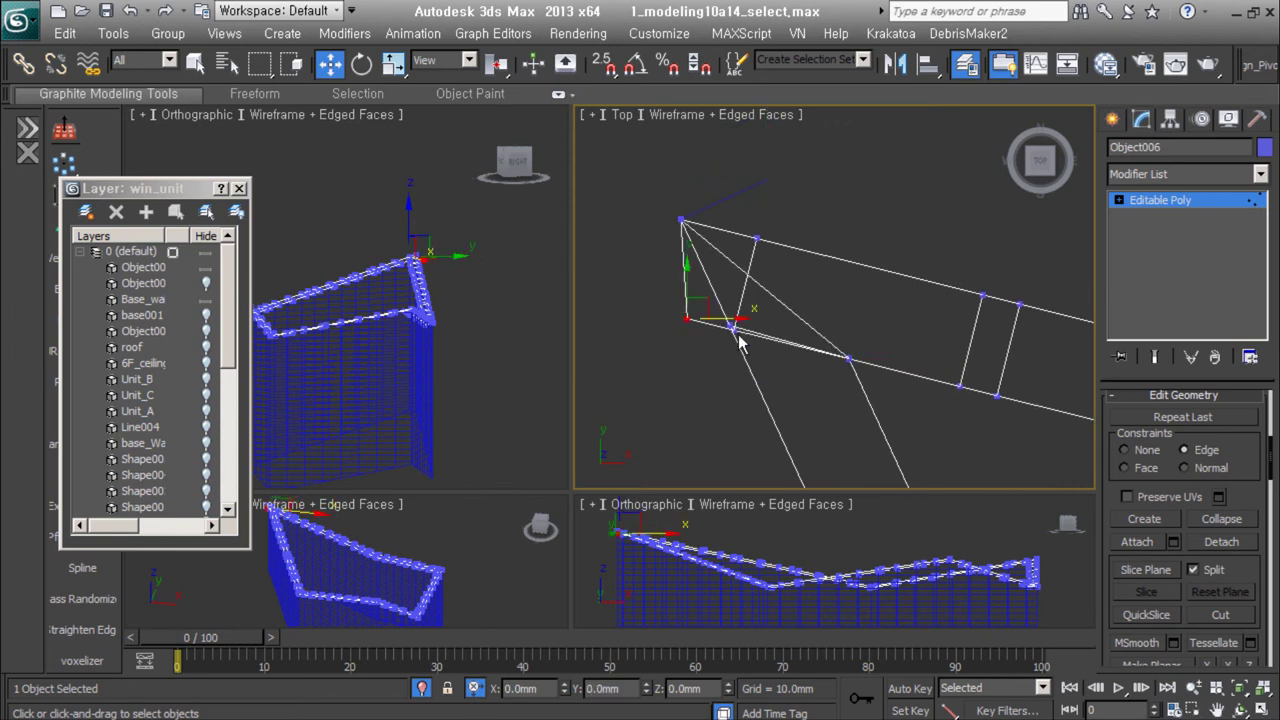
Step: Inspect the ledge's open borders and edges from orbited views
{"action": "mouse_move", "coordinate": [880, 300]}
{"action": "middle_mouse_down", "text": "alt"}
{"action": "mouse_move", "coordinate": [786, 357]}
{"action": "mouse_move", "coordinate": [860, 258]}
{"action": "middle_mouse_up", "text": "alt"}
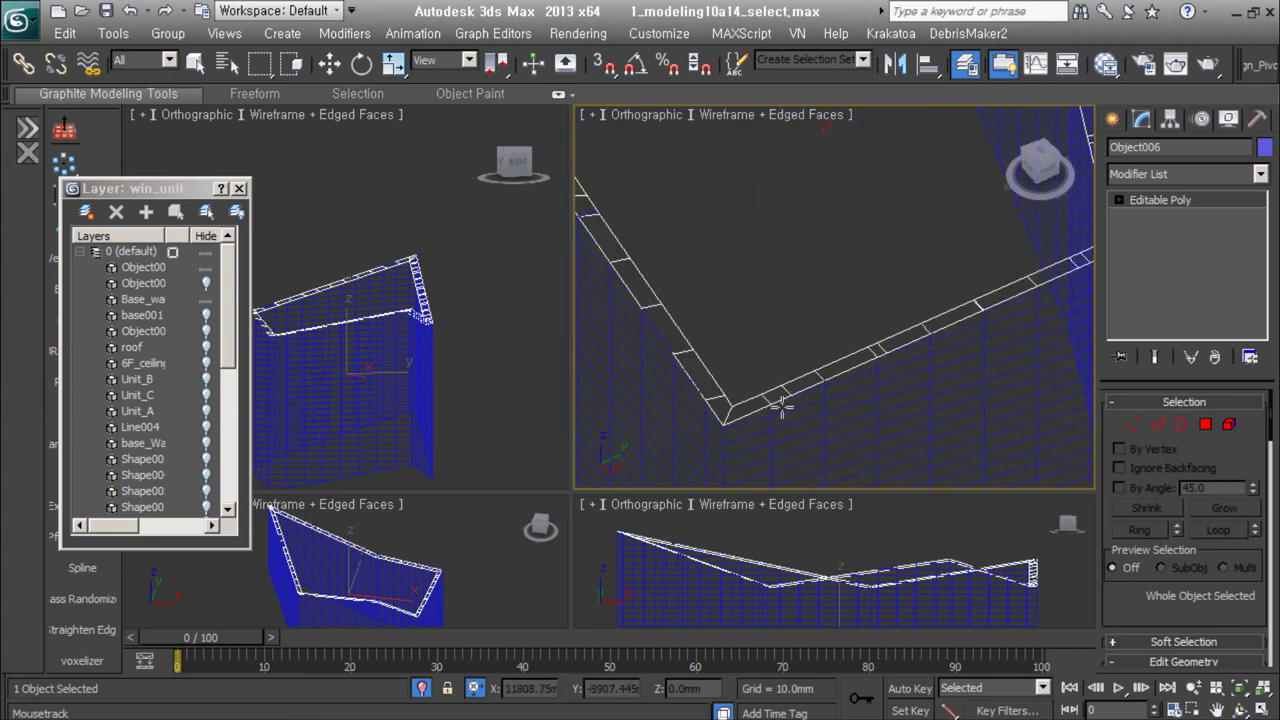
{"action": "left_click", "coordinate": [1182, 427]}
{"action": "left_click", "coordinate": [1157, 427]}
{"action": "middle_click_drag", "start_coordinate": [1000, 350], "coordinate": [782, 278], "text": "alt"}
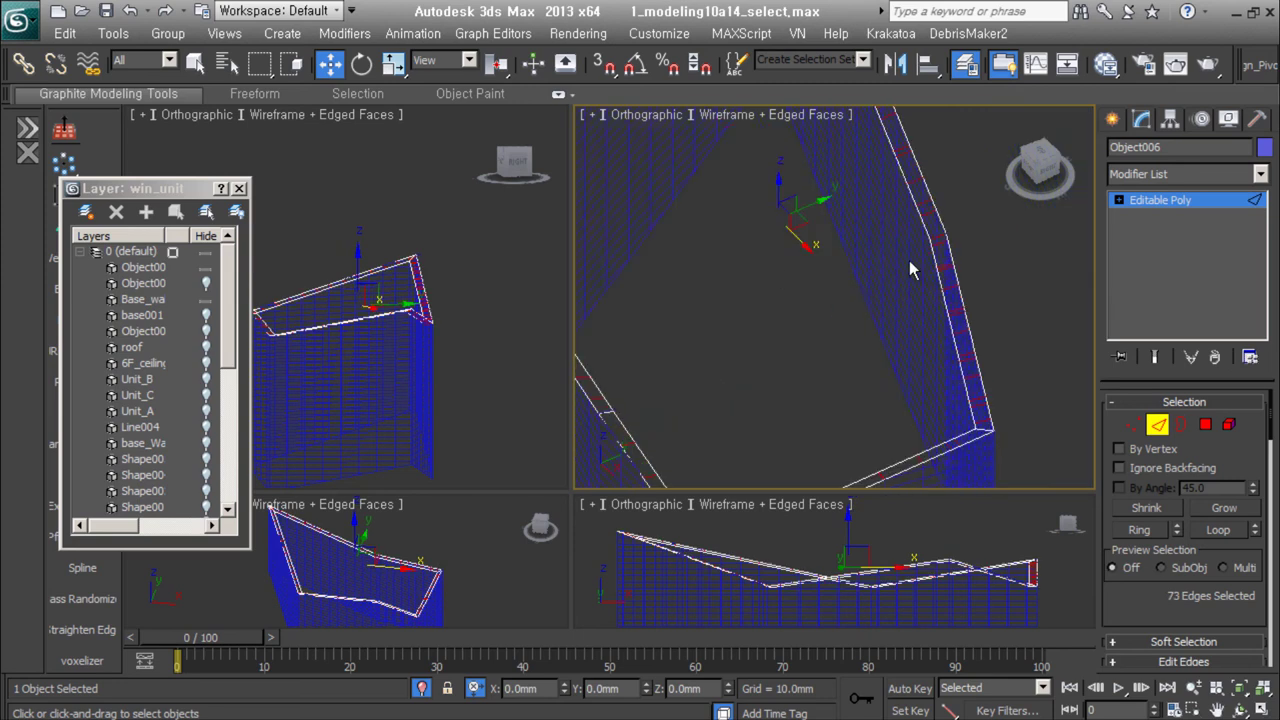
{"action": "mouse_move", "coordinate": [780, 405]}
{"action": "middle_mouse_down", "text": "alt"}
{"action": "mouse_move", "coordinate": [924, 400]}
{"action": "mouse_move", "coordinate": [843, 366]}
{"action": "mouse_move", "coordinate": [895, 367]}
{"action": "middle_mouse_up", "text": "alt"}
{"action": "key", "text": "2"}
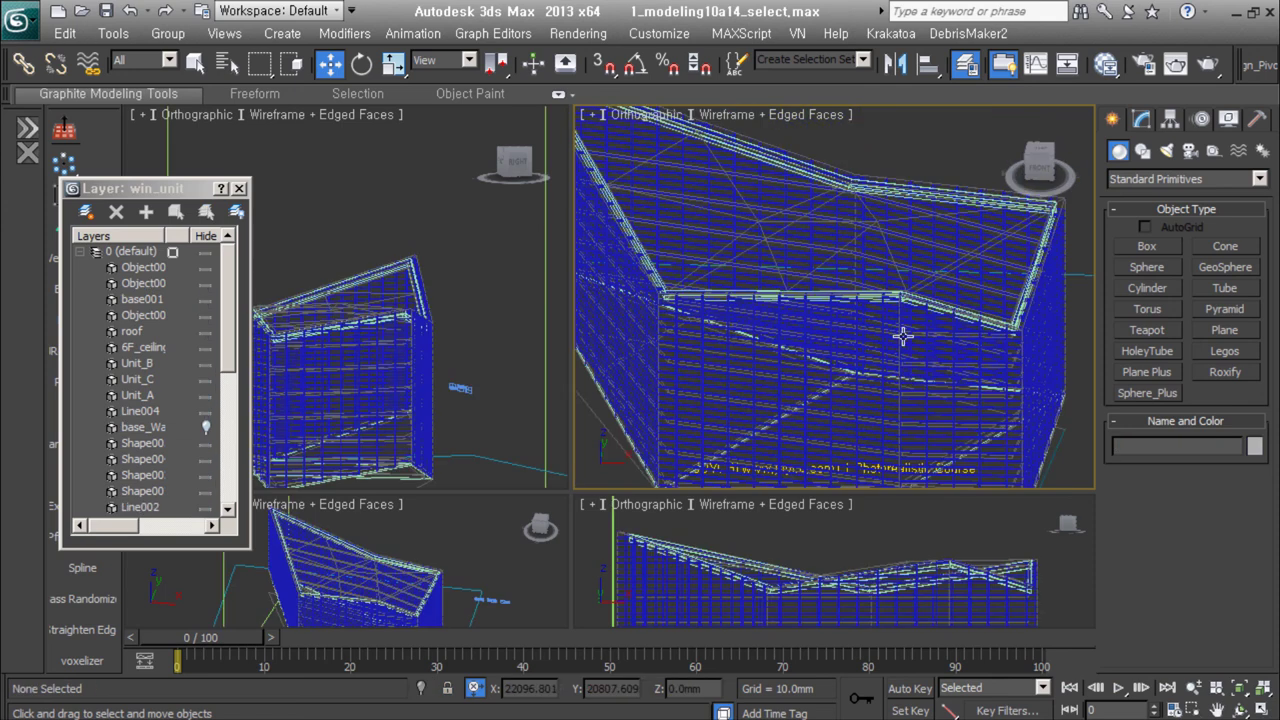
Step: Isolate the 1200mm-shelled Line001 and detach its band polygons as Object008
{"action": "key", "text": "alt+q"}
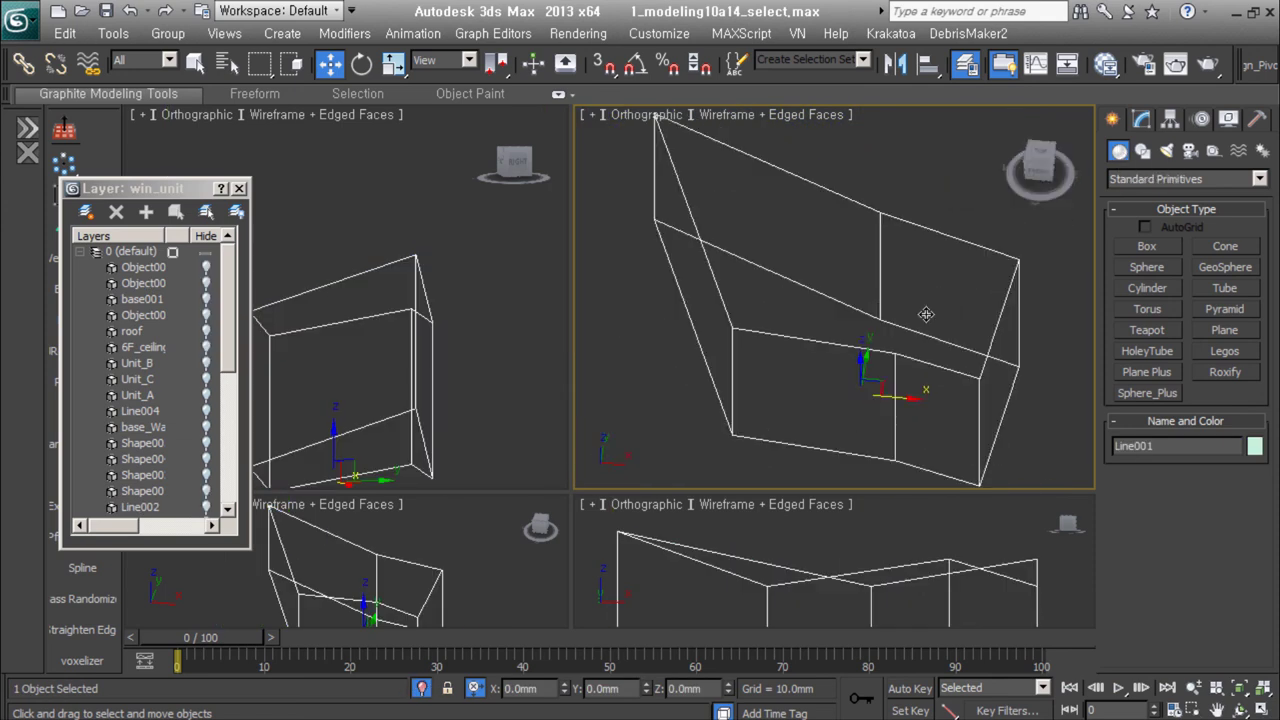
{"action": "middle_click_drag", "start_coordinate": [992, 407], "coordinate": [944, 416], "text": "alt"}
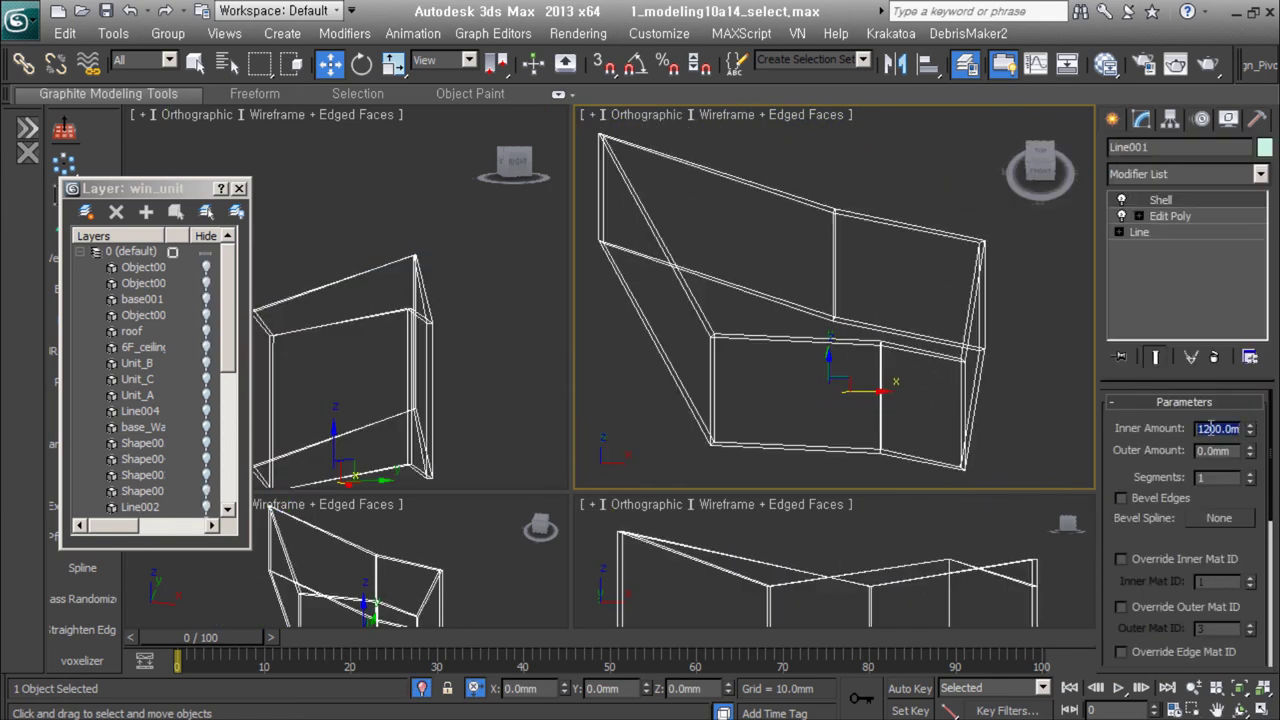
{"action": "scroll", "coordinate": [1178, 642], "scroll_direction": "down", "scroll_amount": 5}
{"action": "key", "text": "4"}
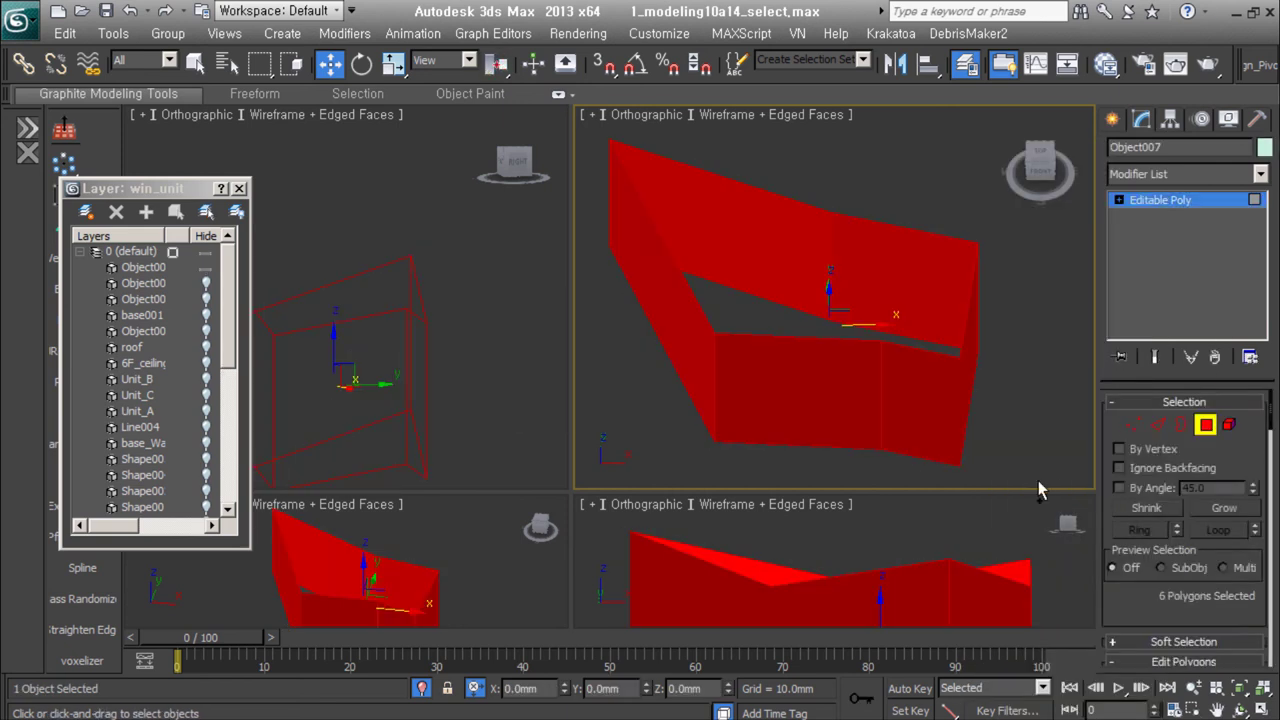
{"action": "left_click", "coordinate": [1150, 247]}
{"action": "left_click", "coordinate": [1151, 232]}
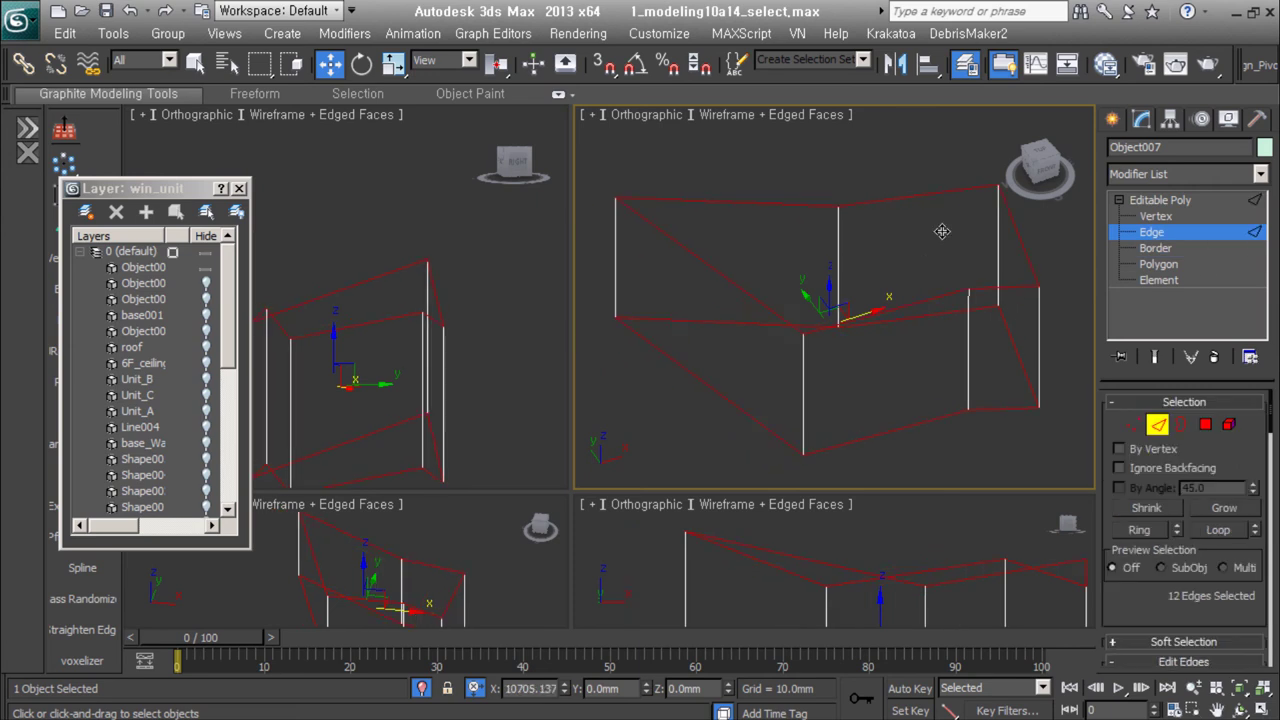
{"action": "middle_click_drag", "start_coordinate": [700, 300], "coordinate": [814, 314], "text": "alt"}
{"action": "key", "text": "1"}
{"action": "key", "text": "4"}
{"action": "left_click", "coordinate": [930, 256]}
{"action": "left_click_drag", "start_coordinate": [930, 256], "coordinate": [851, 371], "text": "shift"}
{"action": "left_click", "coordinate": [700, 373]}
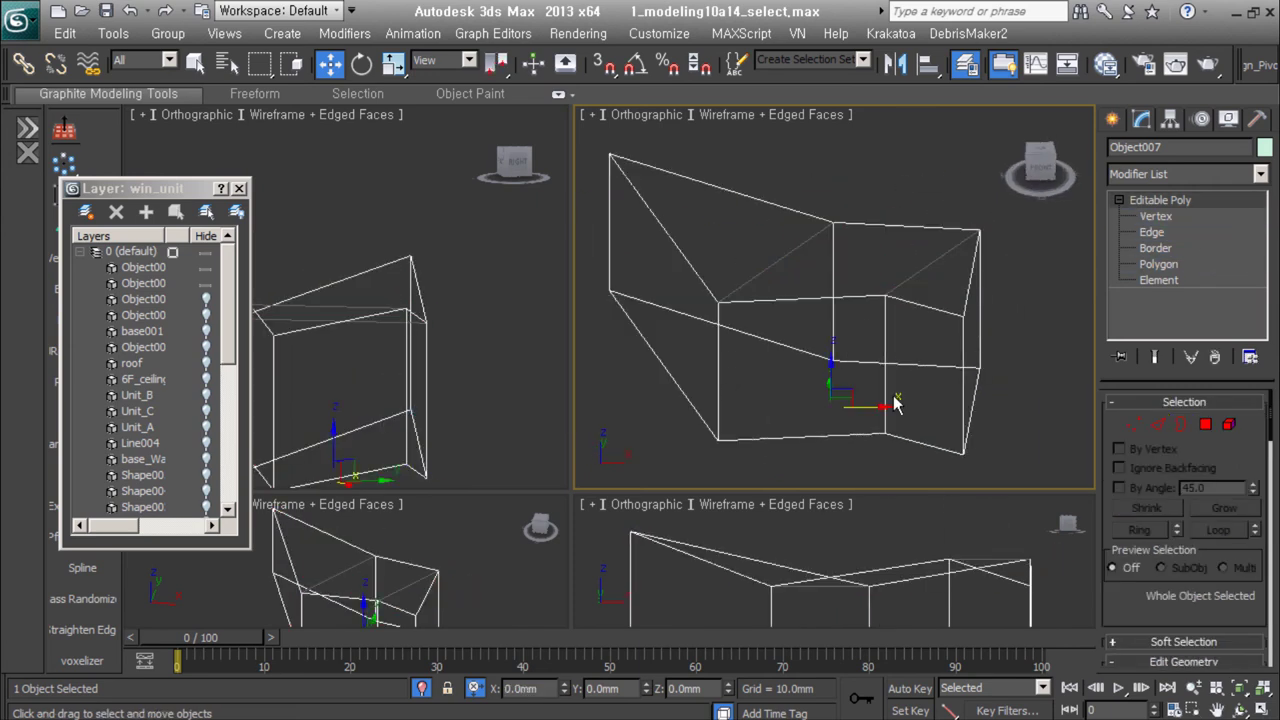
Step: Snap Object008's open border, then detach its three top polygons as Object009
{"action": "left_click", "coordinate": [953, 343]}
{"action": "left_click", "coordinate": [1180, 425]}
{"action": "left_click_drag", "start_coordinate": [777, 271], "coordinate": [943, 380]}
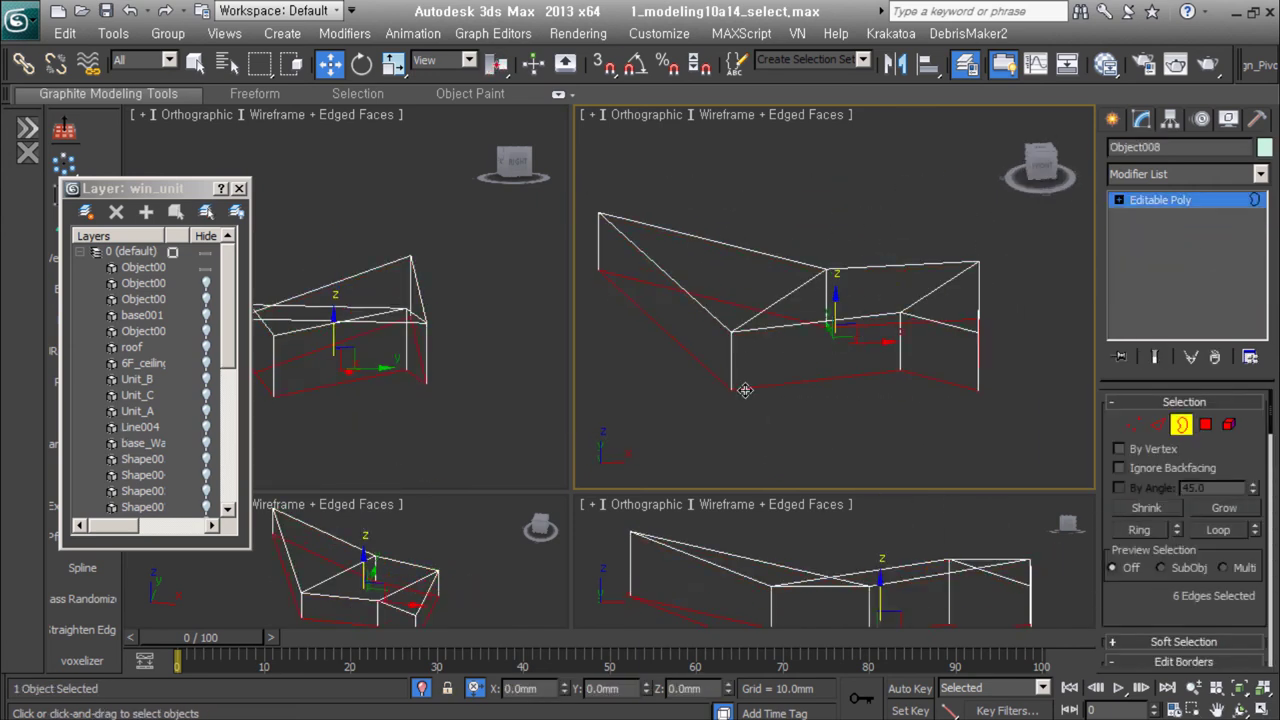
{"action": "key", "text": "s"}
{"action": "left_click", "coordinate": [684, 688]}
{"action": "key", "text": "1"}
{"action": "middle_click_drag", "start_coordinate": [971, 209], "coordinate": [931, 367], "text": "alt"}
{"action": "key", "text": "4"}
{"action": "left_click_drag", "start_coordinate": [866, 286], "coordinate": [868, 294], "text": "shift"}
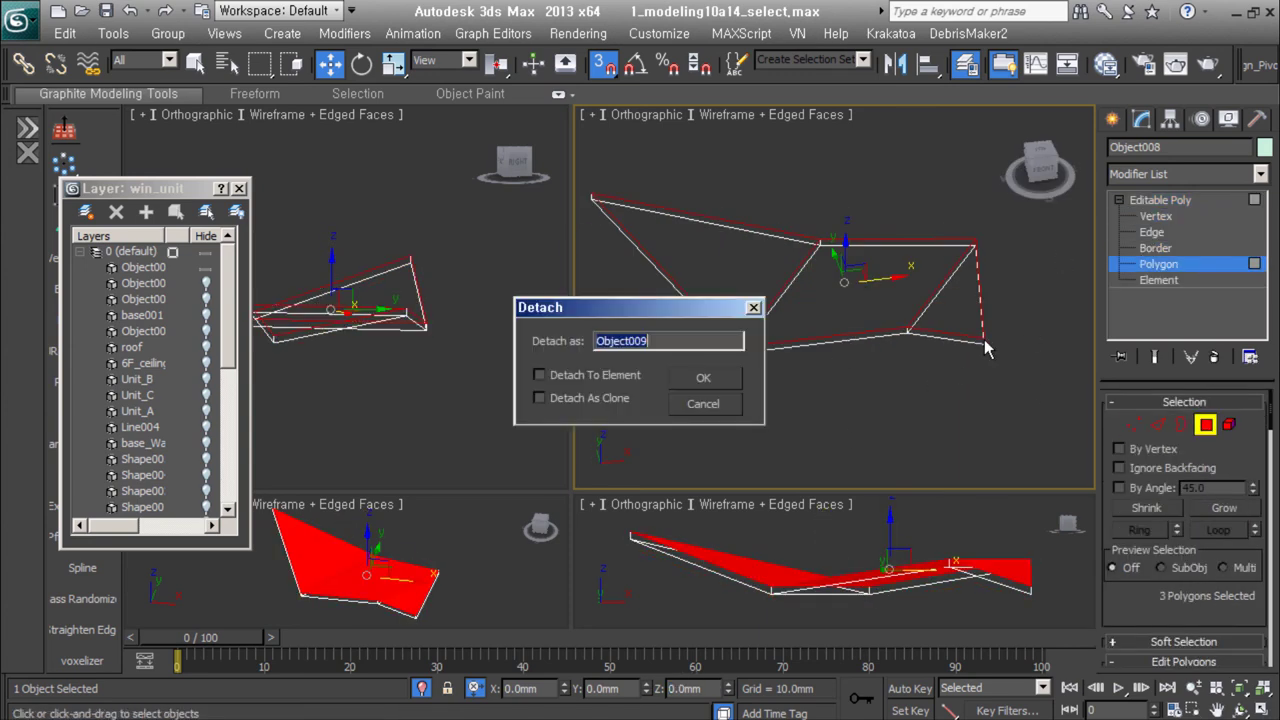
{"action": "left_click", "coordinate": [703, 377]}
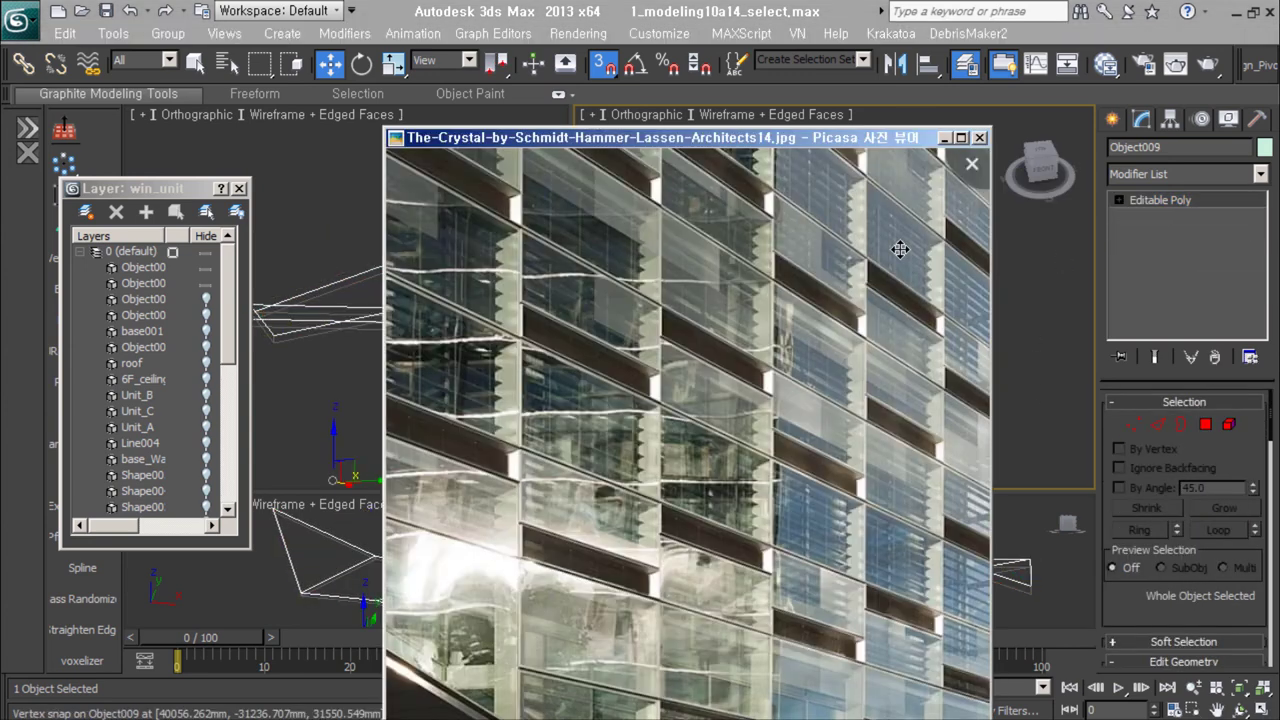
Step: View the map2.jpg reference photo, then put the photo viewer away
{"action": "scroll", "coordinate": [478, 510], "scroll_direction": "down", "scroll_amount": 1}
{"action": "scroll", "coordinate": [478, 510], "scroll_direction": "up", "scroll_amount": 2}
{"action": "scroll", "coordinate": [478, 510], "scroll_direction": "up", "scroll_amount": 2}
{"action": "scroll", "coordinate": [478, 510], "scroll_direction": "up", "scroll_amount": 2}
{"action": "double_click", "coordinate": [478, 510]}
{"action": "left_click", "coordinate": [1176, 61]}
{"action": "scroll", "coordinate": [473, 318], "scroll_direction": "up", "scroll_amount": 2}
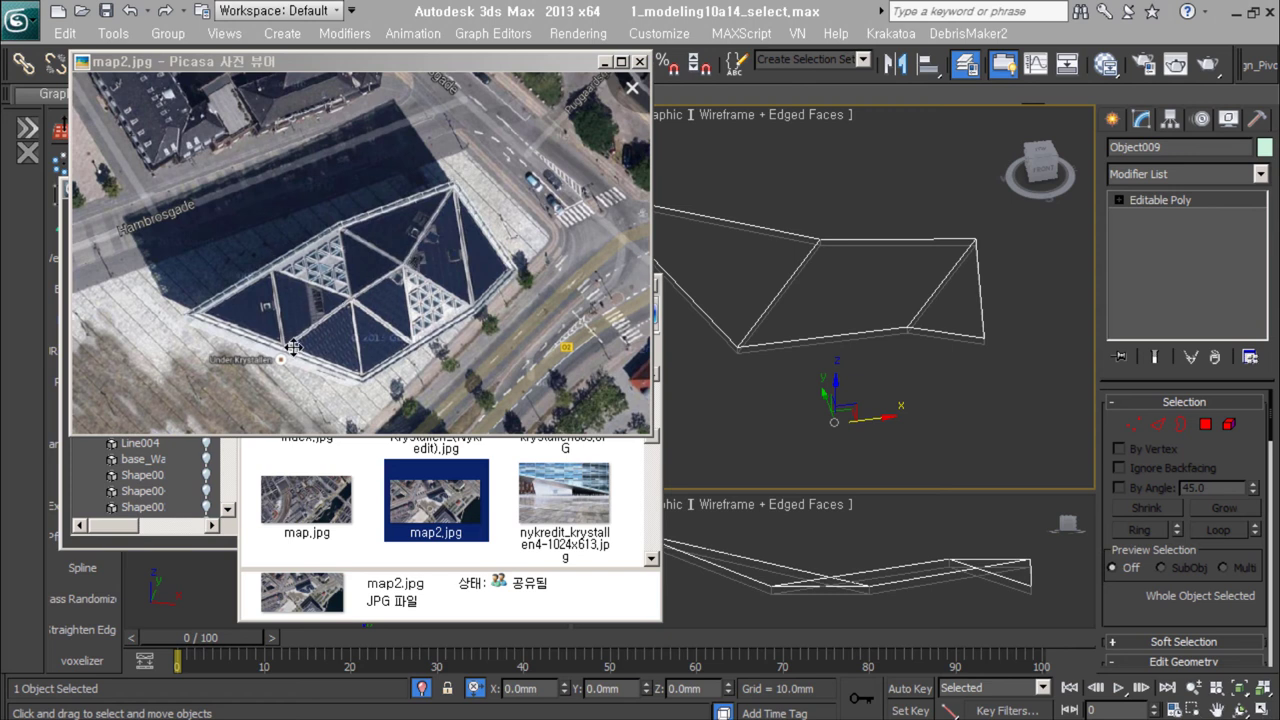
{"action": "left_click", "coordinate": [605, 62]}
Step: Select the roof frame edges of Object009 and view it from the front
{"action": "left_click", "coordinate": [1133, 424]}
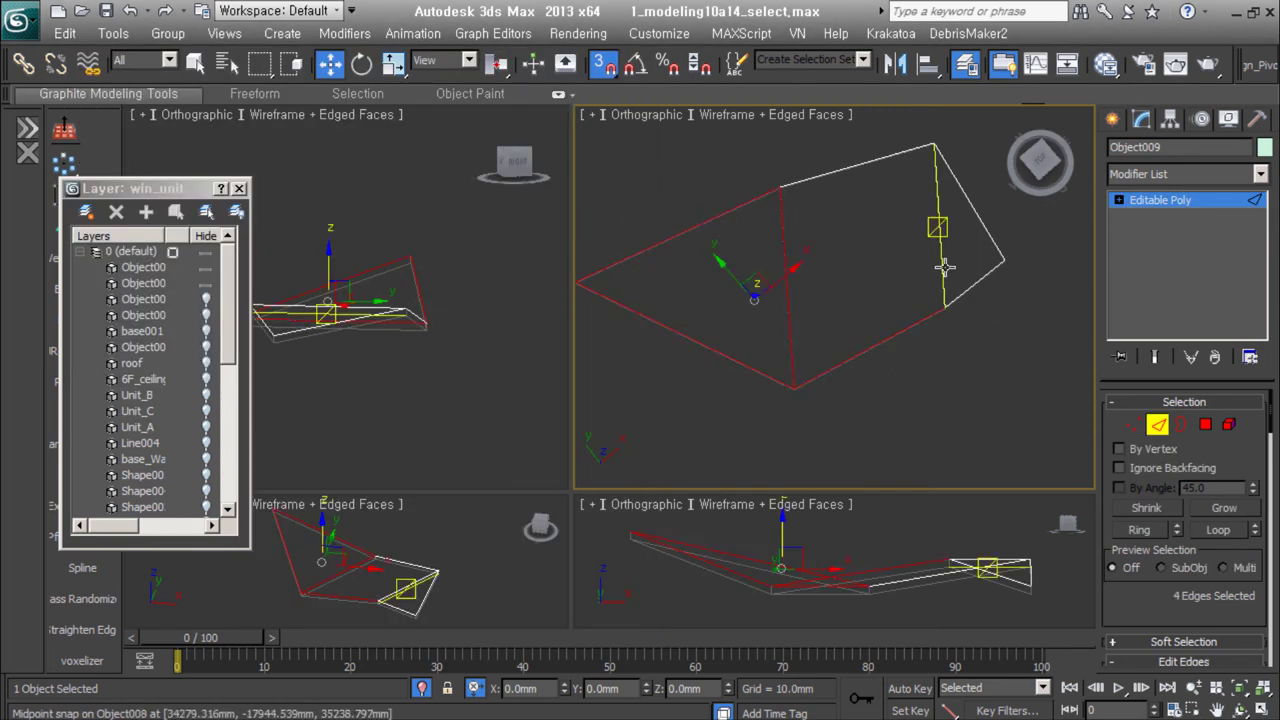
{"action": "key", "text": "2"}
{"action": "left_click_drag", "start_coordinate": [902, 253], "coordinate": [695, 362]}
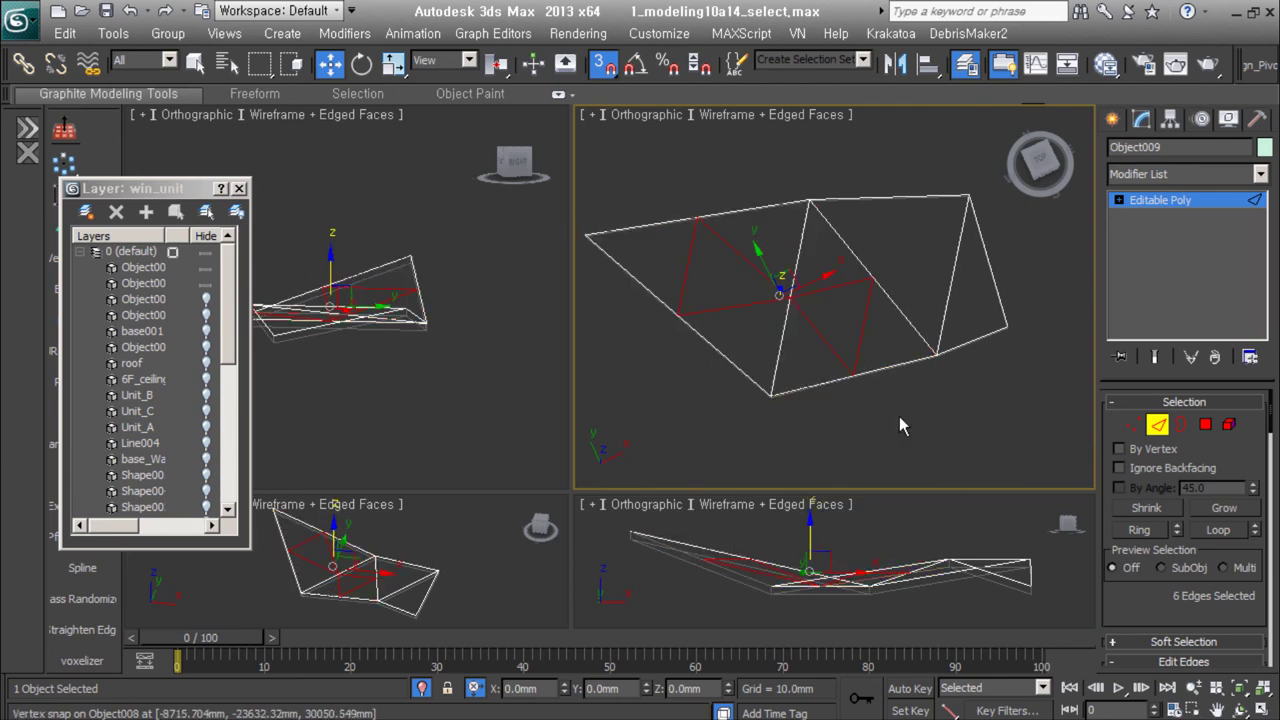
{"action": "key", "text": "1"}
{"action": "mouse_move", "coordinate": [898, 390]}
{"action": "middle_mouse_down", "text": "alt"}
{"action": "mouse_move", "coordinate": [874, 343]}
{"action": "mouse_move", "coordinate": [857, 371]}
{"action": "mouse_move", "coordinate": [957, 371]}
{"action": "mouse_move", "coordinate": [869, 269]}
{"action": "mouse_move", "coordinate": [861, 371]}
{"action": "mouse_move", "coordinate": [990, 406]}
{"action": "middle_mouse_up", "text": "alt"}
{"action": "middle_click_drag", "start_coordinate": [791, 367], "coordinate": [994, 409], "text": "alt"}
Step: Inset the roof panels by group 1291.513mm and exit isolation to show everything
{"action": "key", "text": "alt+Tab"}
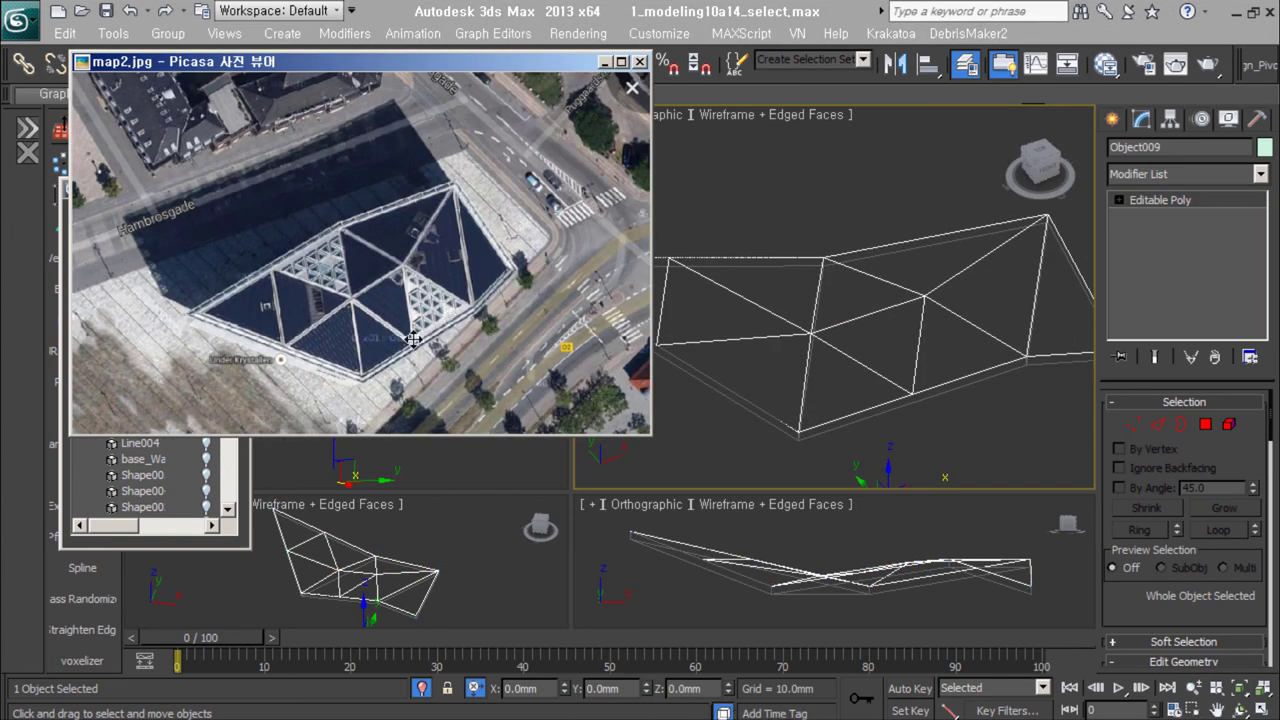
{"action": "left_click", "coordinate": [639, 62]}
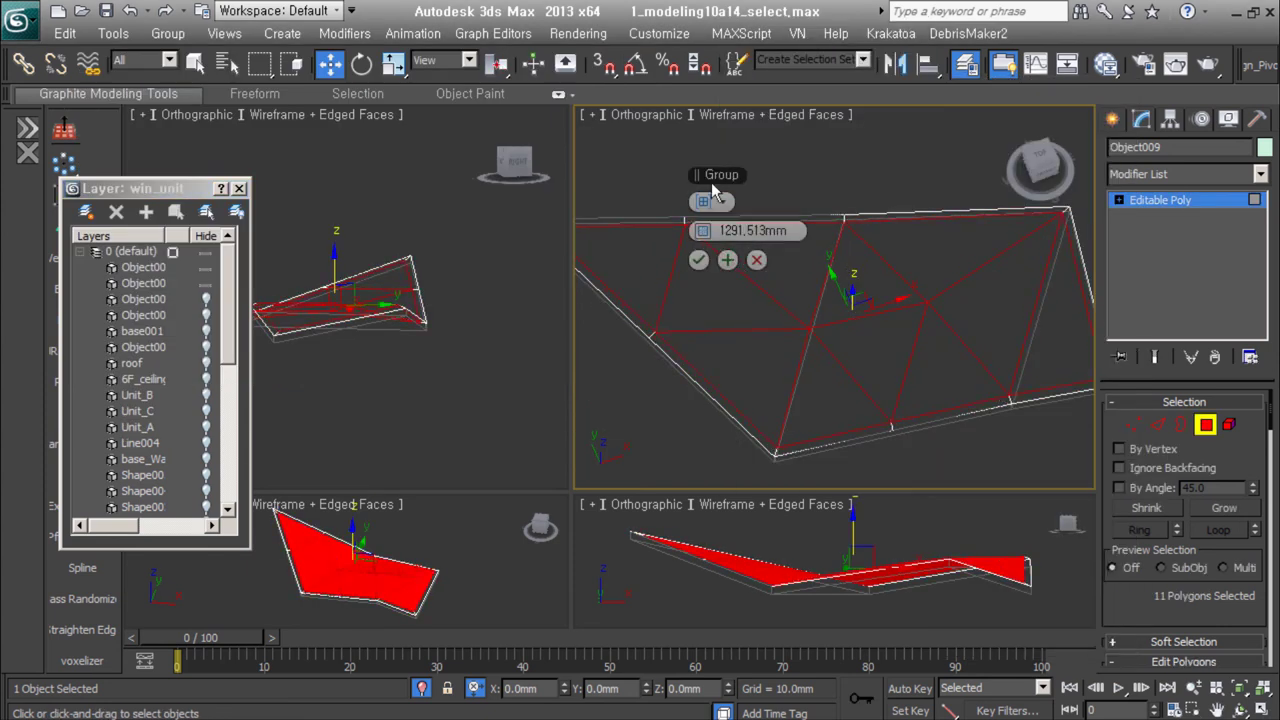
{"action": "left_click", "coordinate": [950, 465]}
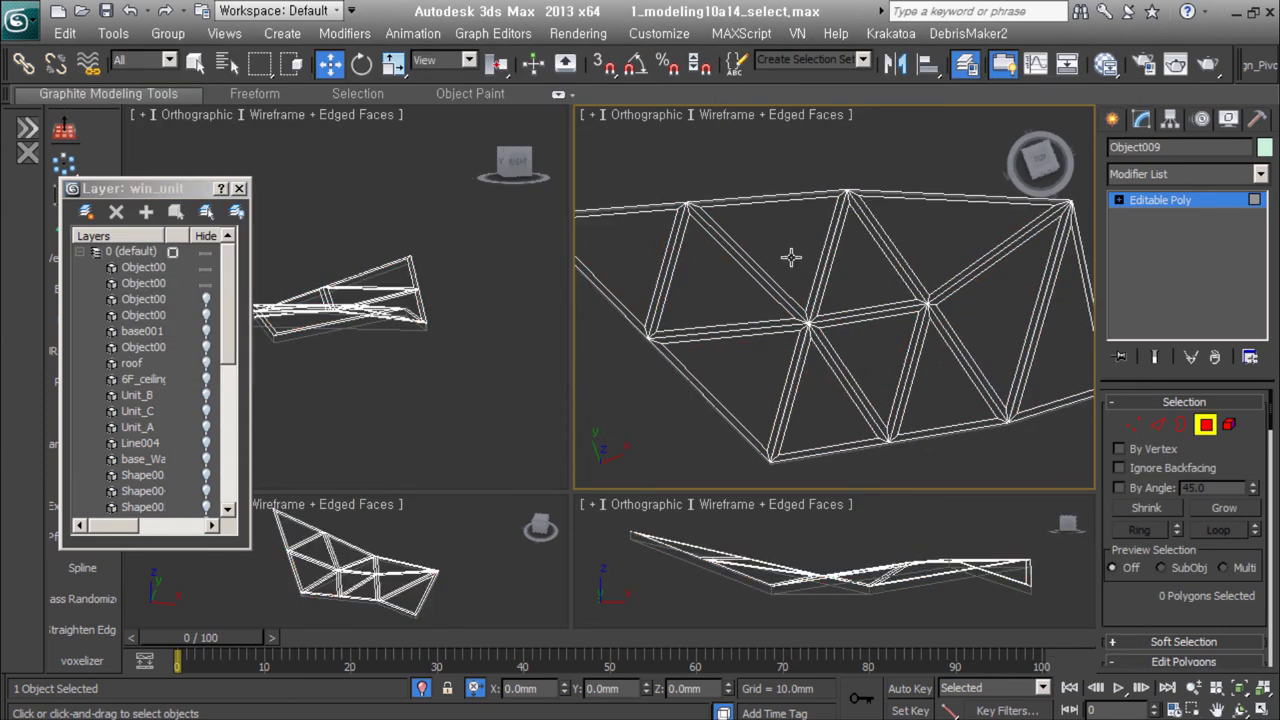
{"action": "middle_click_drag", "start_coordinate": [913, 417], "coordinate": [846, 357], "text": "alt"}
{"action": "left_click", "coordinate": [846, 357]}
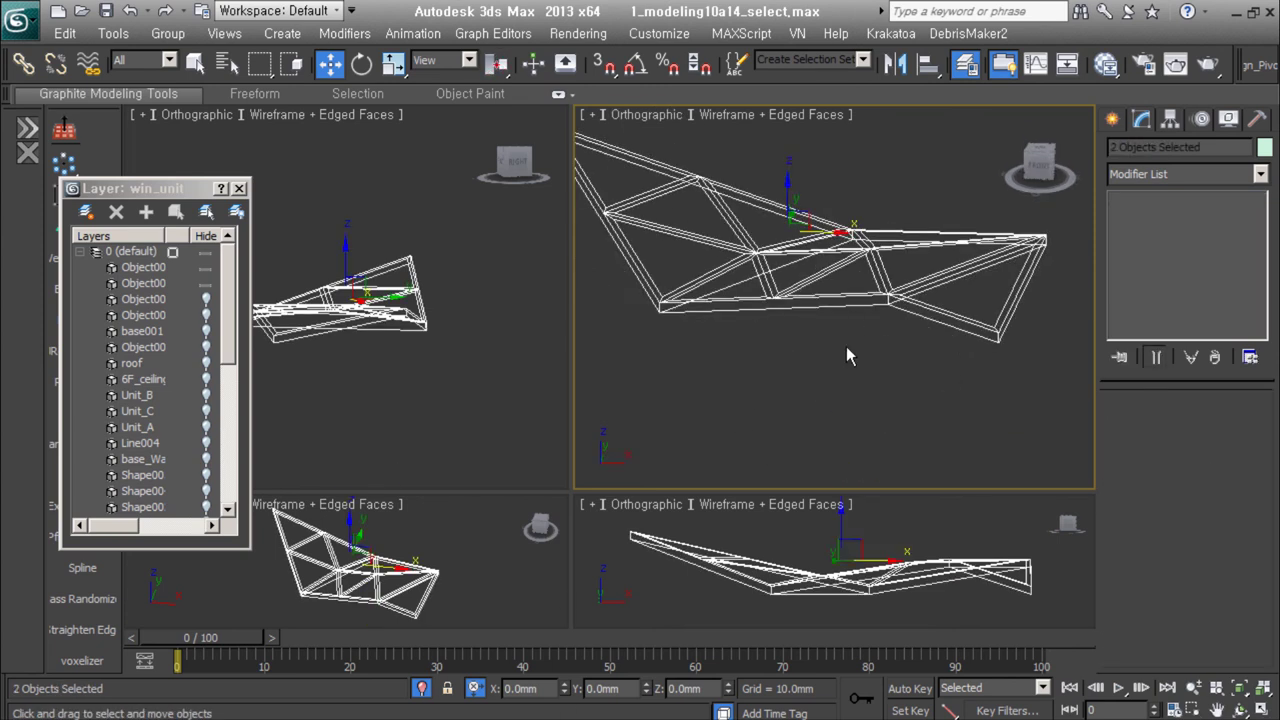
{"action": "key", "text": "alt+q"}
{"action": "left_click", "coordinate": [926, 184]}
Step: Isolate the ground slab and map plane, viewing the numbered blocks from the Top view
{"action": "scroll", "coordinate": [958, 353], "scroll_direction": "down", "scroll_amount": 5}
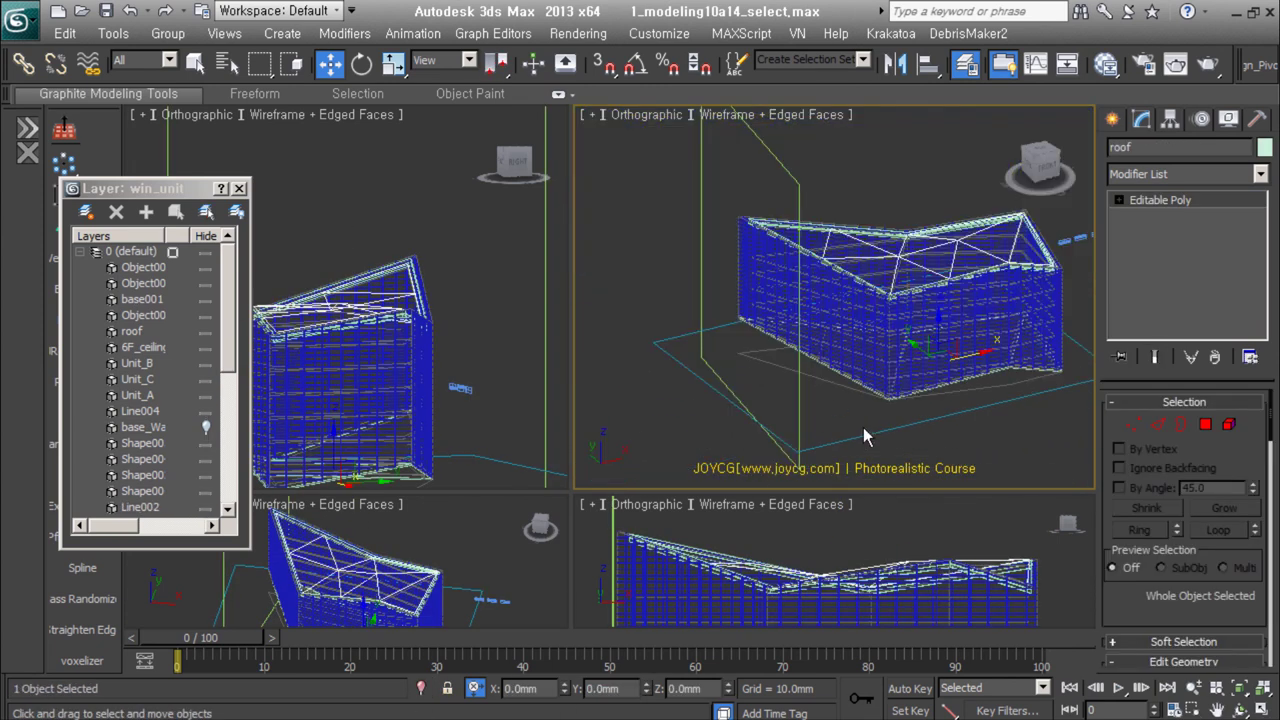
{"action": "left_click", "coordinate": [1014, 347], "text": "ctrl"}
{"action": "scroll", "coordinate": [960, 360], "scroll_direction": "up", "scroll_amount": 5}
{"action": "key", "text": "alt+q"}
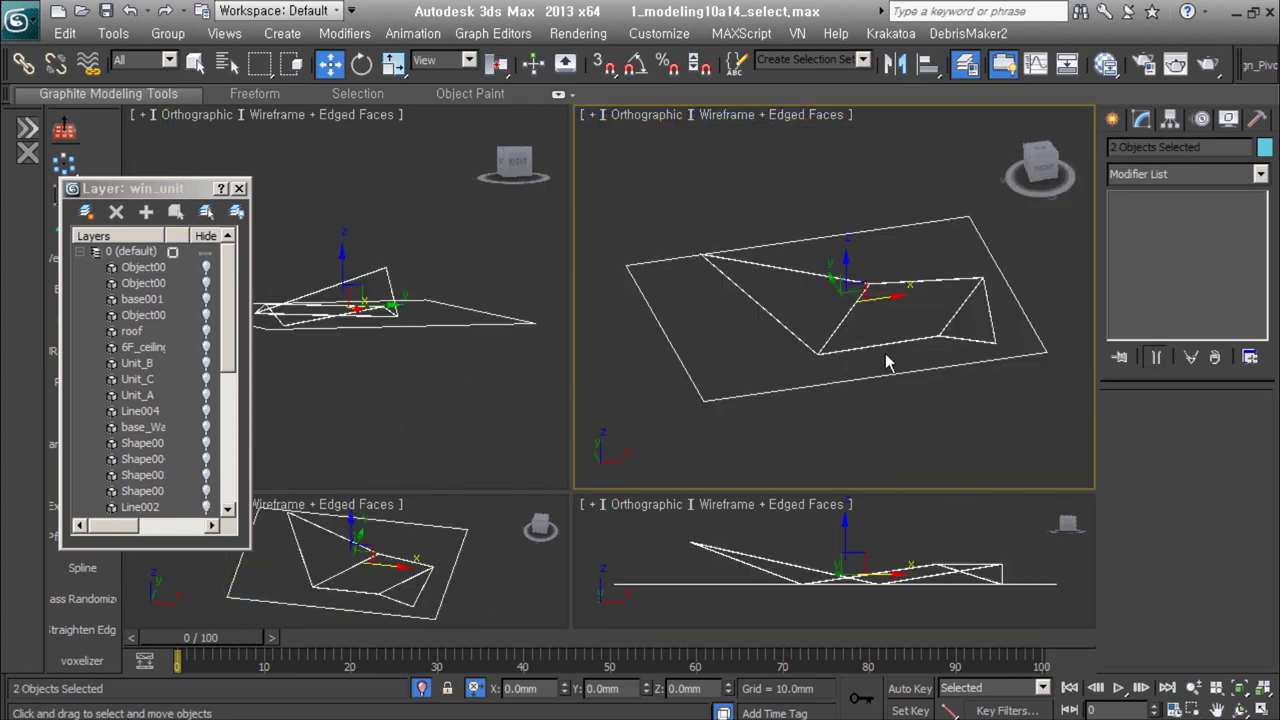
{"action": "key", "text": "t"}
{"action": "key", "text": "F3"}
{"action": "key", "text": "alt+Tab"}
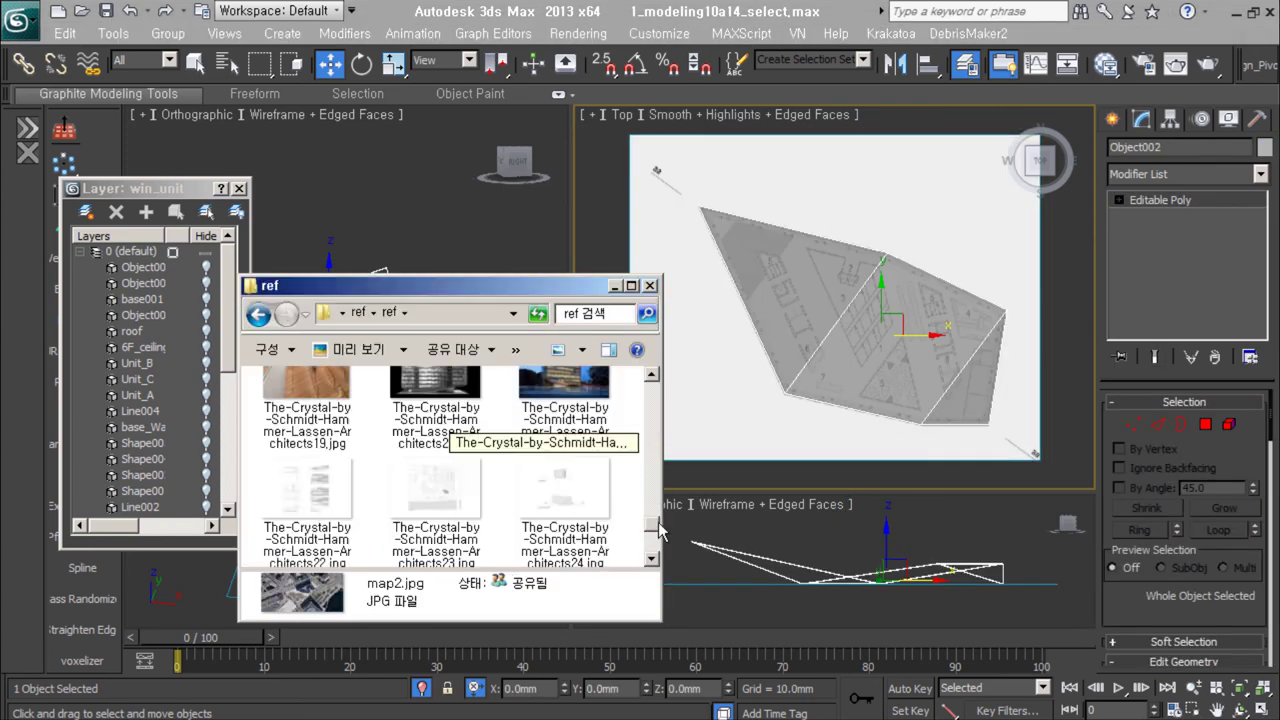
{"action": "scroll", "coordinate": [900, 458], "scroll_direction": "up", "scroll_amount": 5}
{"action": "scroll", "coordinate": [900, 458], "scroll_direction": "up", "scroll_amount": 3}
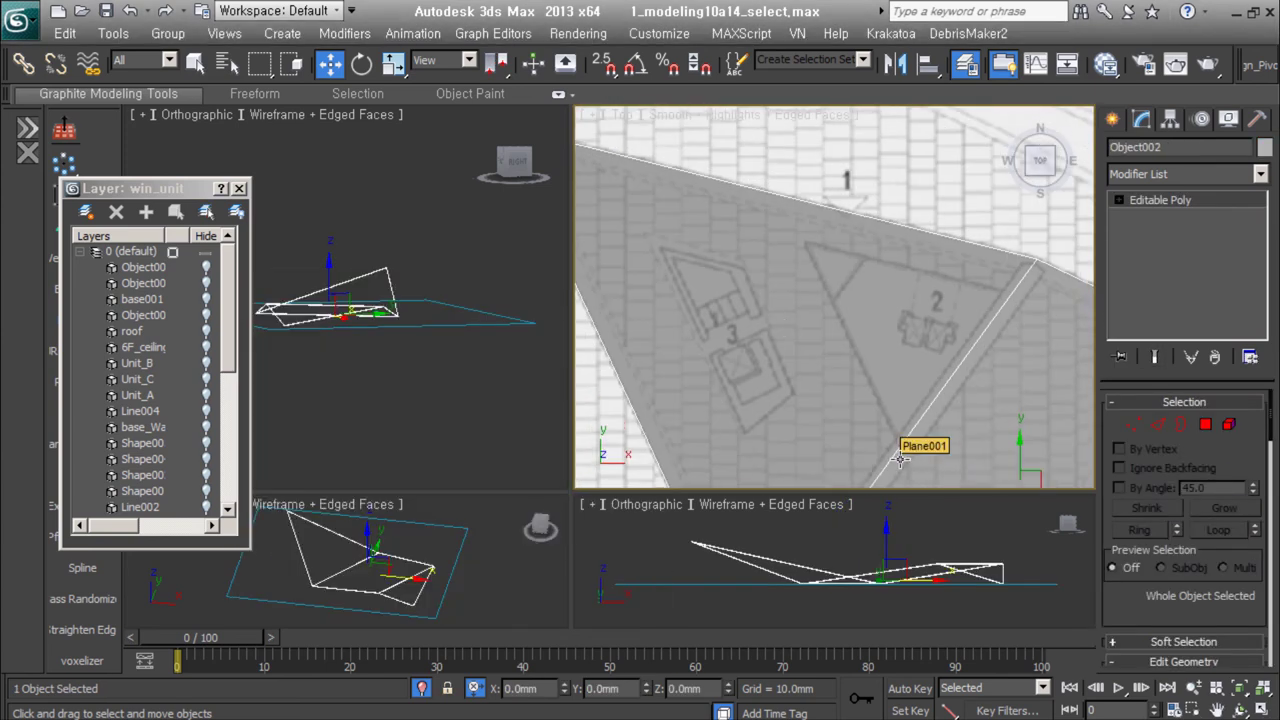
{"action": "scroll", "coordinate": [905, 400], "scroll_direction": "up", "scroll_amount": 2}
{"action": "middle_click_drag", "start_coordinate": [821, 385], "coordinate": [749, 311]}
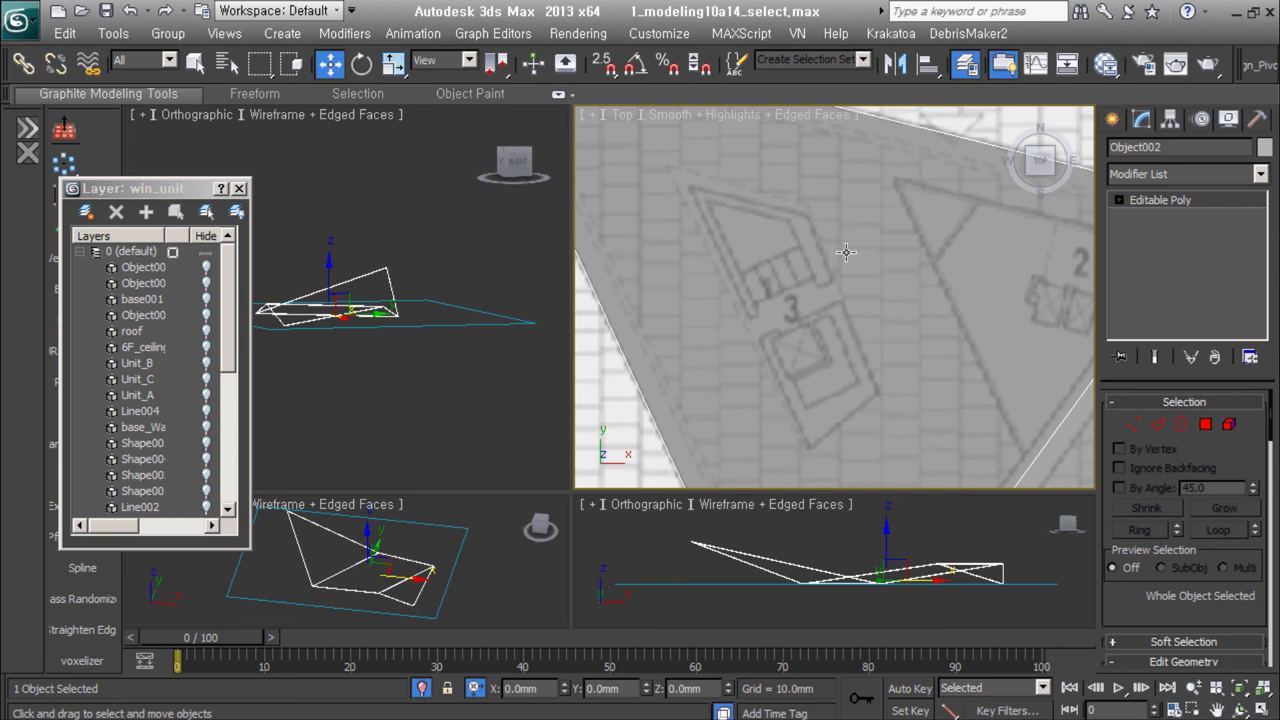
Step: Trace three closed Line outlines over the map's blocks
{"action": "left_click", "coordinate": [1112, 119]}
{"action": "left_click", "coordinate": [1170, 265]}
{"action": "left_click", "coordinate": [808, 450]}
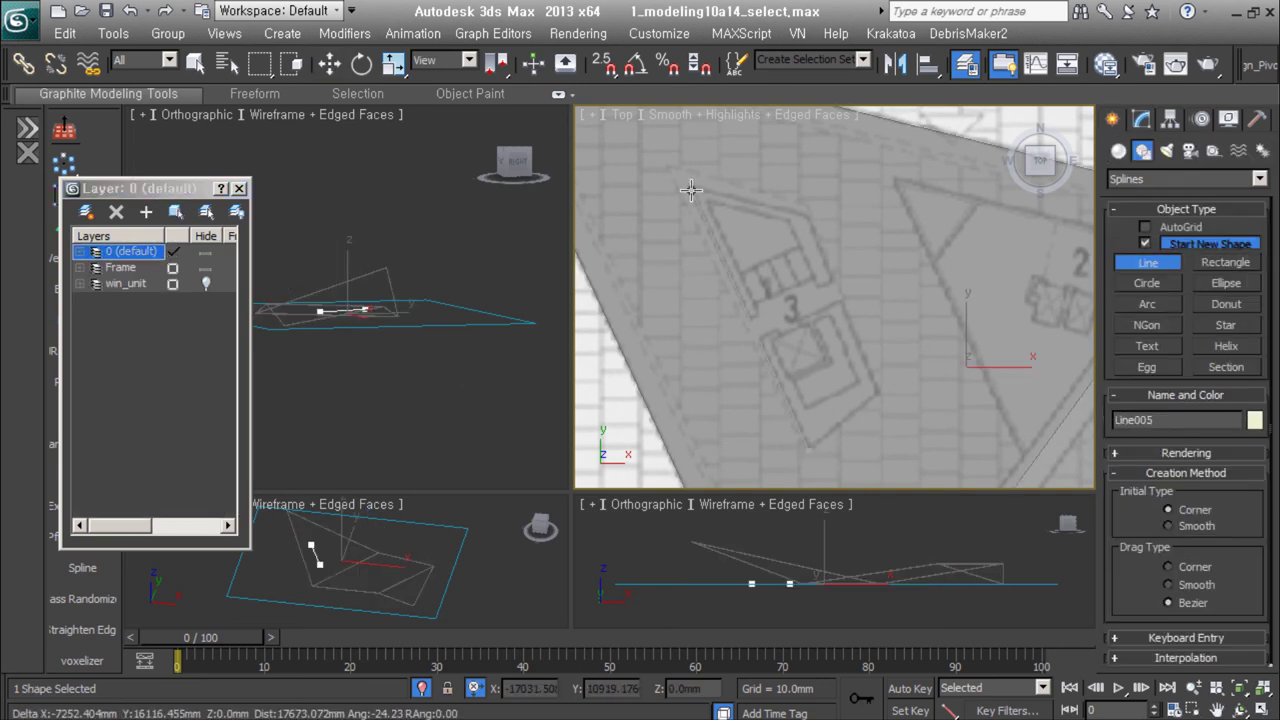
{"action": "right_click", "coordinate": [772, 382]}
{"action": "left_click", "coordinate": [810, 468]}
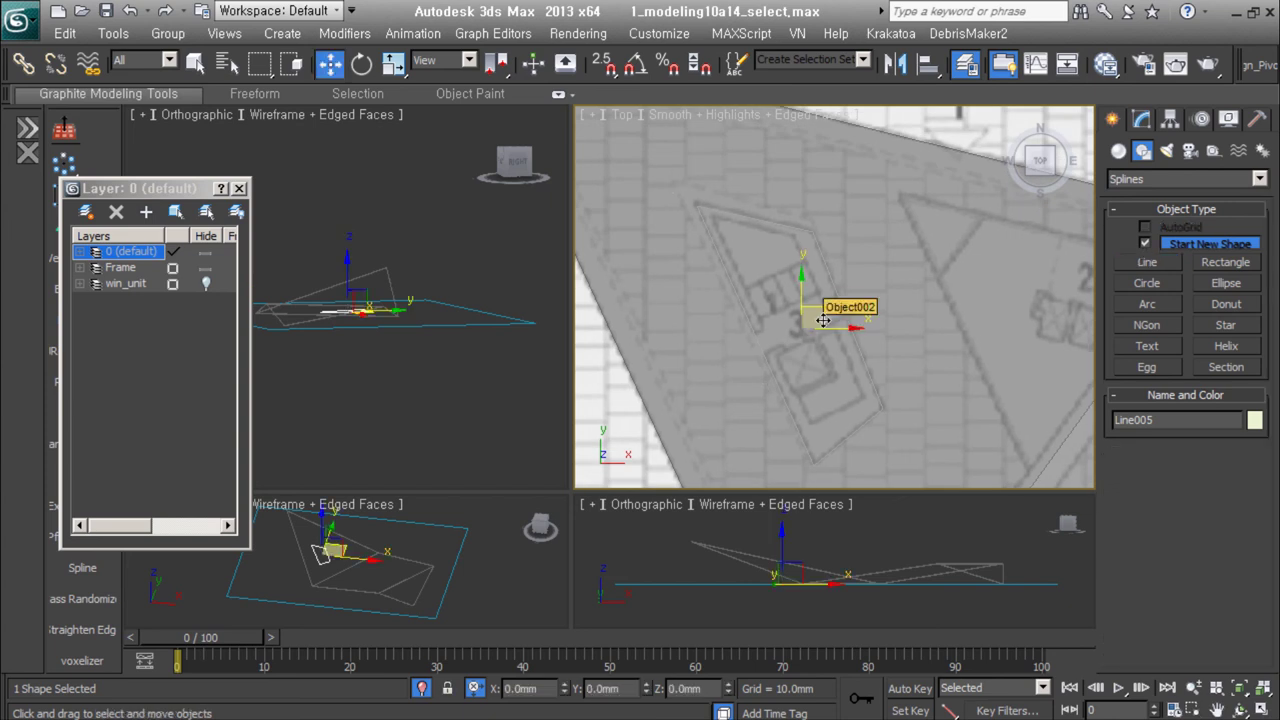
{"action": "scroll", "coordinate": [829, 300], "scroll_direction": "down", "scroll_amount": 3}
{"action": "right_click", "coordinate": [902, 265]}
{"action": "scroll", "coordinate": [800, 249], "scroll_direction": "up", "scroll_amount": 2}
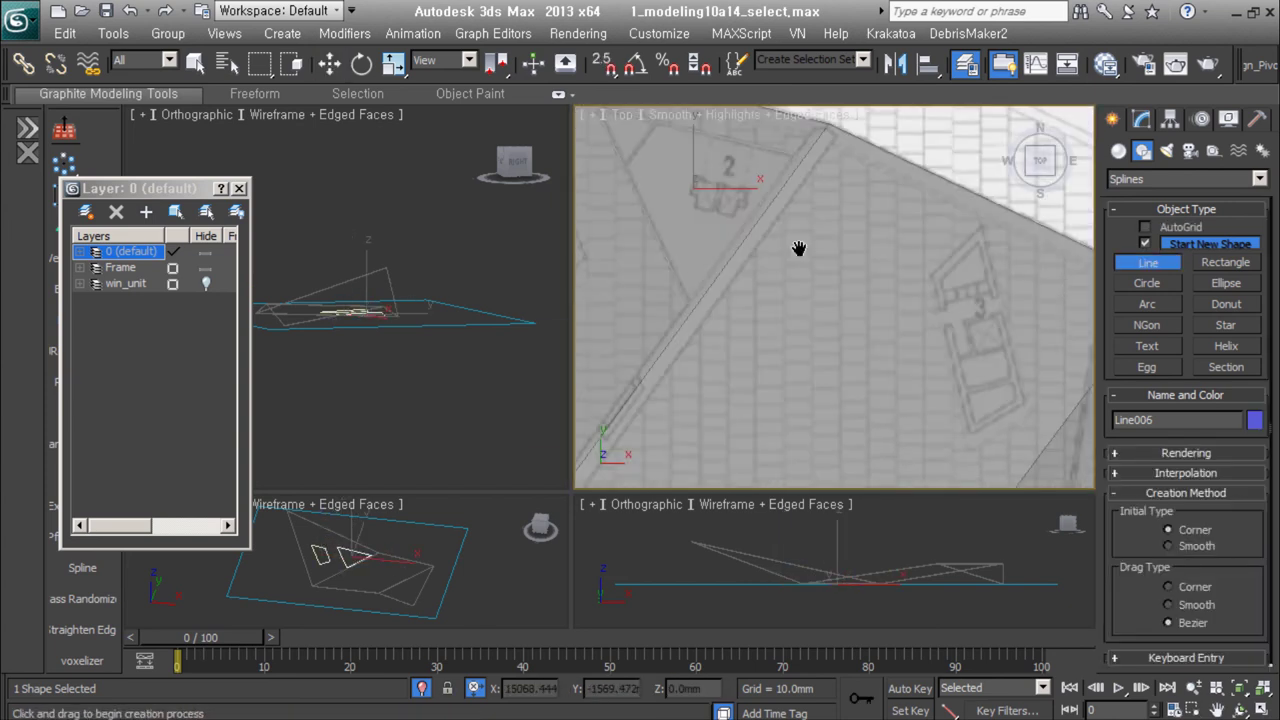
{"action": "left_click", "coordinate": [923, 440]}
Step: Extrude the outlines into blocks and move corner vertices to match the map
{"action": "middle_click_drag", "start_coordinate": [861, 196], "coordinate": [906, 334], "text": "alt"}
{"action": "key", "text": "F3"}
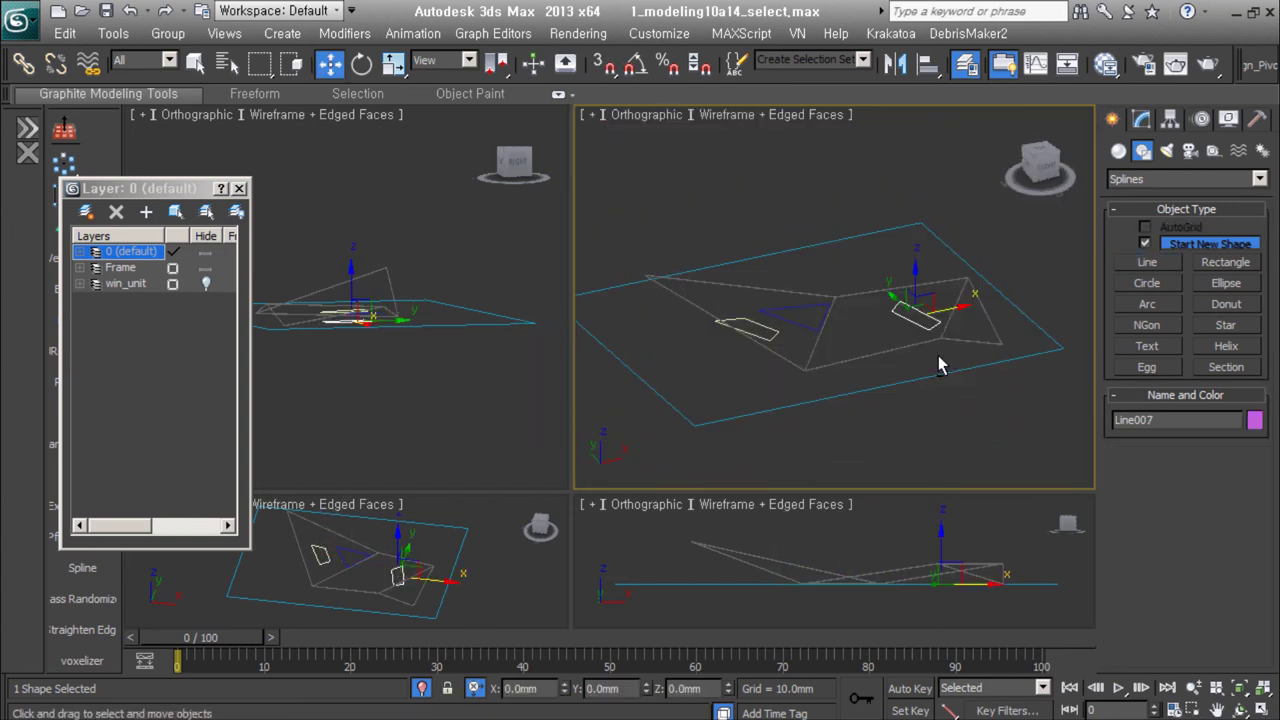
{"action": "middle_click_drag", "start_coordinate": [912, 237], "coordinate": [823, 331], "text": "alt"}
{"action": "left_click", "coordinate": [822, 328]}
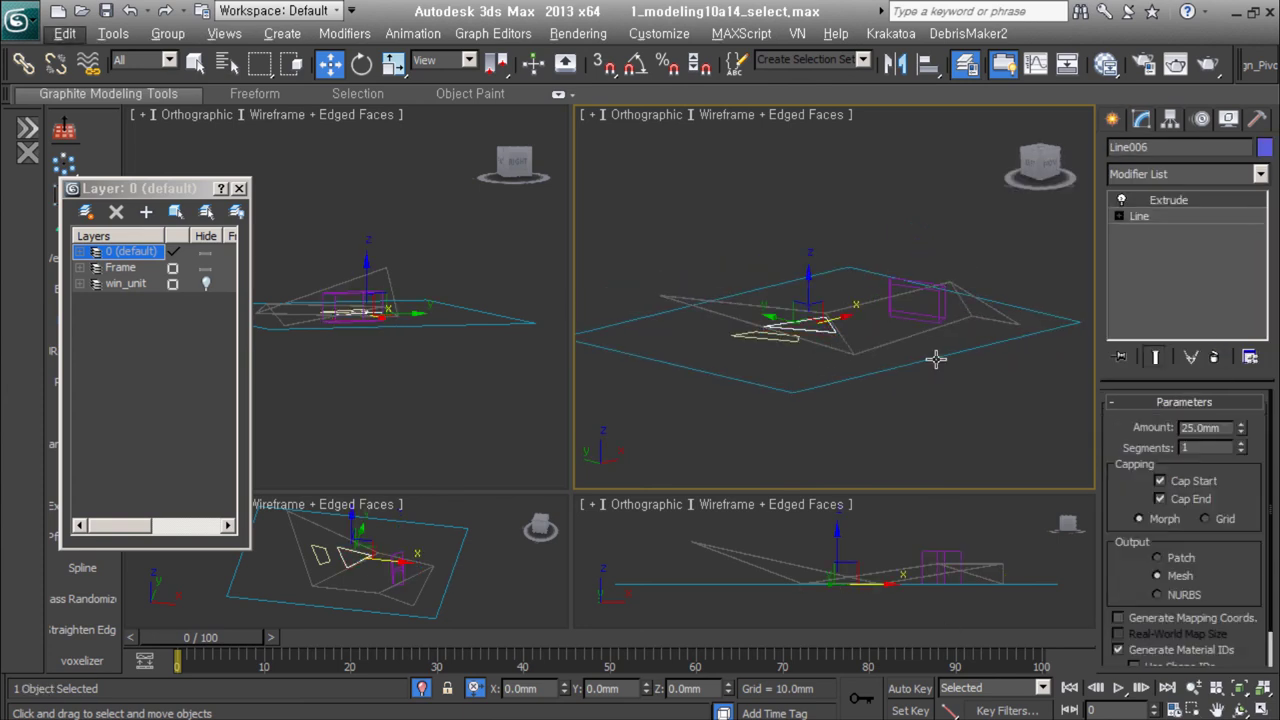
{"action": "left_click", "coordinate": [759, 347]}
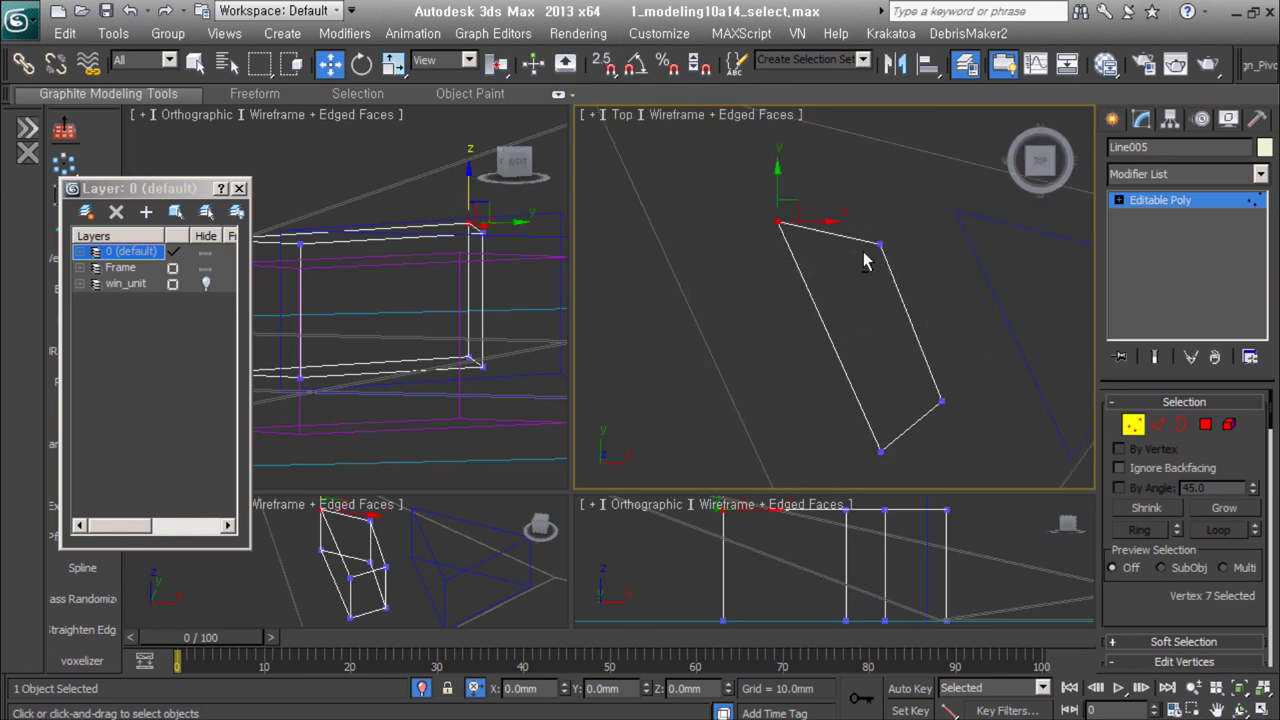
{"action": "key", "text": "F3"}
{"action": "left_click_drag", "start_coordinate": [781, 212], "coordinate": [780, 178]}
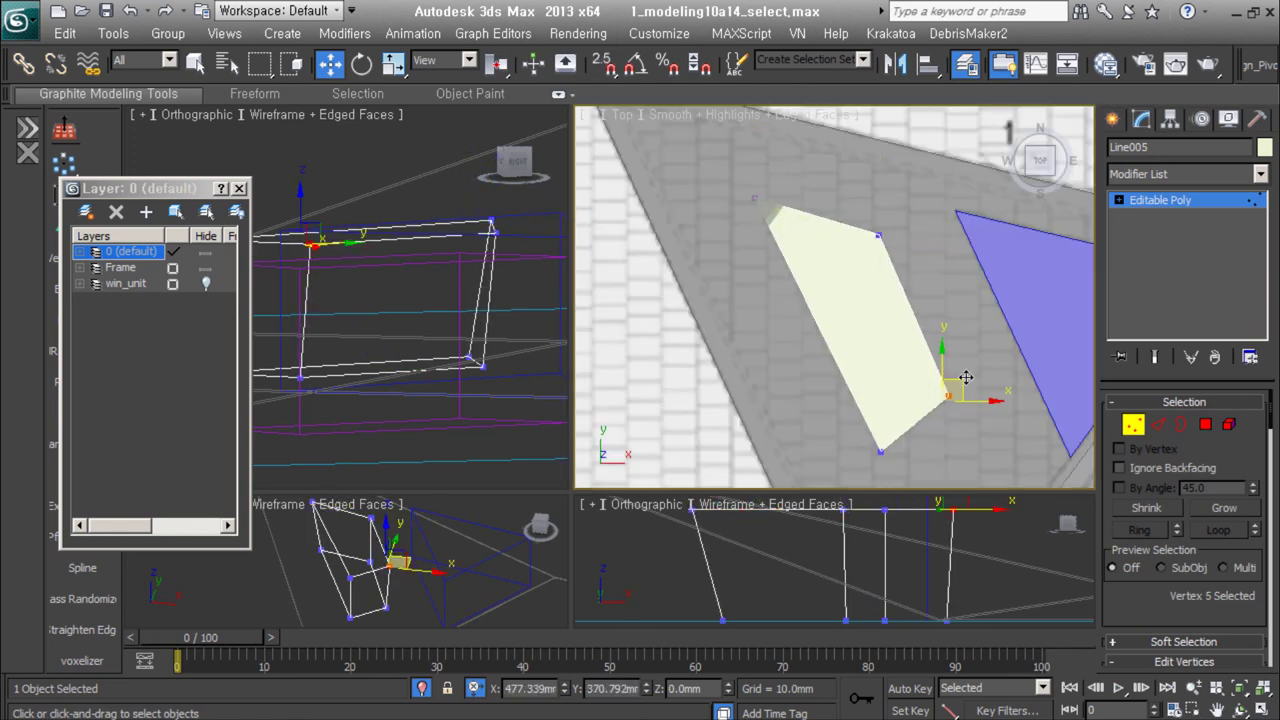
{"action": "mouse_move", "coordinate": [908, 415]}
{"action": "middle_mouse_down", "text": "alt"}
{"action": "mouse_move", "coordinate": [882, 310]}
{"action": "mouse_move", "coordinate": [840, 250]}
{"action": "middle_mouse_up", "text": "alt"}
{"action": "key", "text": "4"}
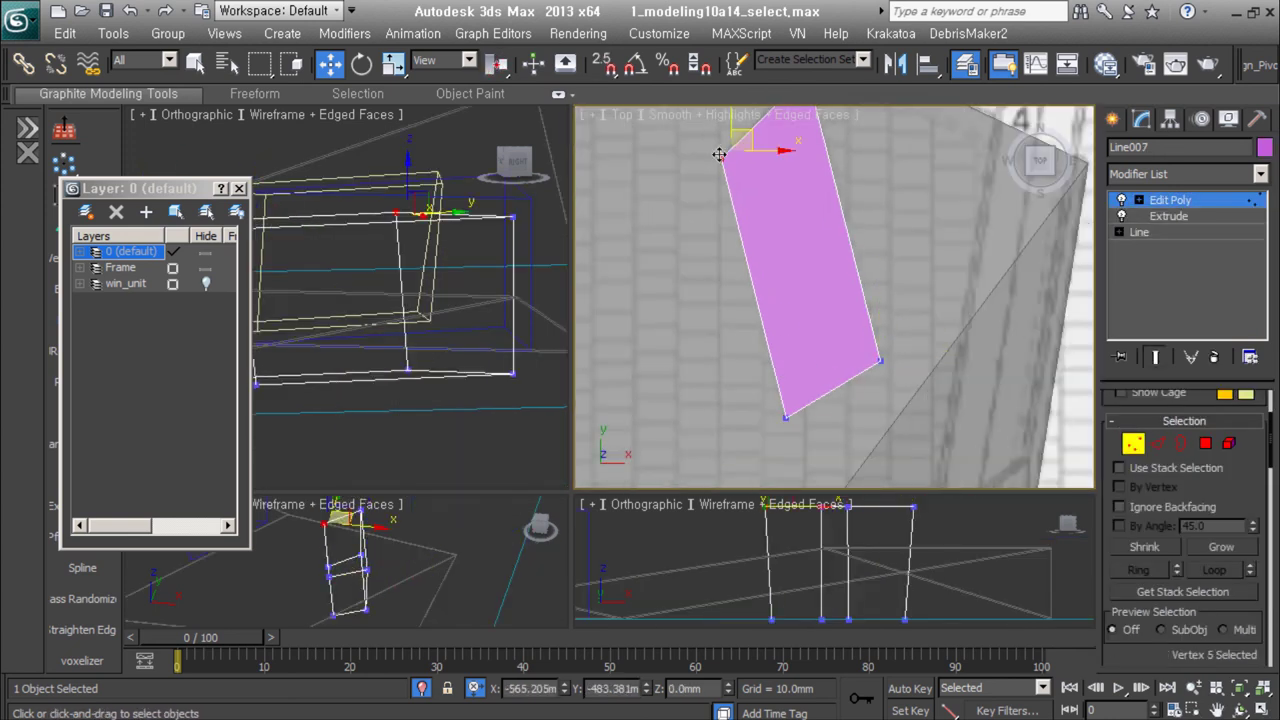
{"action": "scroll", "coordinate": [719, 154], "scroll_direction": "down", "scroll_amount": 5}
{"action": "key", "text": "1"}
{"action": "mouse_move", "coordinate": [719, 154]}
{"action": "middle_mouse_down", "text": "alt"}
{"action": "mouse_move", "coordinate": [768, 349]}
{"action": "mouse_move", "coordinate": [830, 371]}
{"action": "middle_mouse_up", "text": "alt"}
Step: Select the block beside the ground slab and switch the viewport to wireframe
{"action": "left_click", "coordinate": [998, 356]}
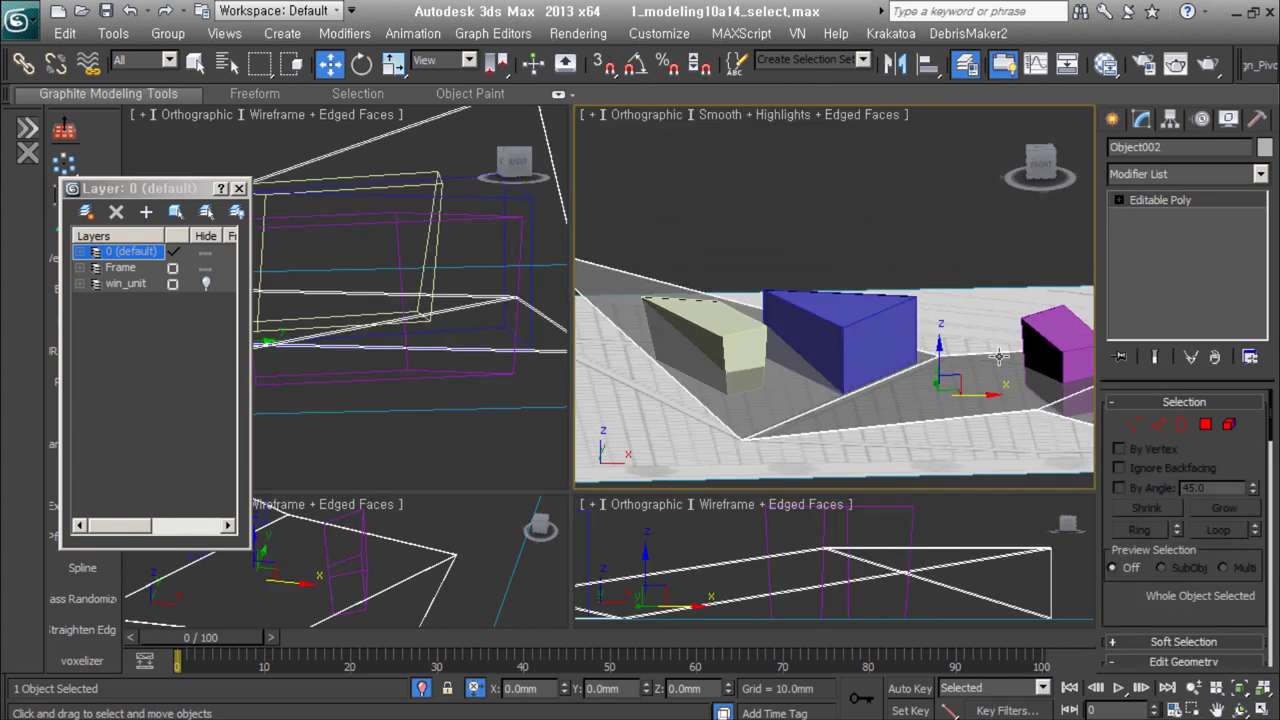
{"action": "middle_click_drag", "start_coordinate": [998, 356], "coordinate": [979, 335], "text": "alt"}
{"action": "left_click", "coordinate": [1205, 425]}
{"action": "left_click", "coordinate": [894, 363]}
{"action": "mouse_move", "coordinate": [894, 363]}
{"action": "middle_mouse_down", "text": "alt"}
{"action": "mouse_move", "coordinate": [912, 359]}
{"action": "mouse_move", "coordinate": [922, 375]}
{"action": "mouse_move", "coordinate": [897, 401]}
{"action": "middle_mouse_up", "text": "alt"}
{"action": "left_click", "coordinate": [1133, 425]}
{"action": "key", "text": "4"}
{"action": "key", "text": "4"}
{"action": "key", "text": "4"}
{"action": "key", "text": "4"}
{"action": "key", "text": "F3"}
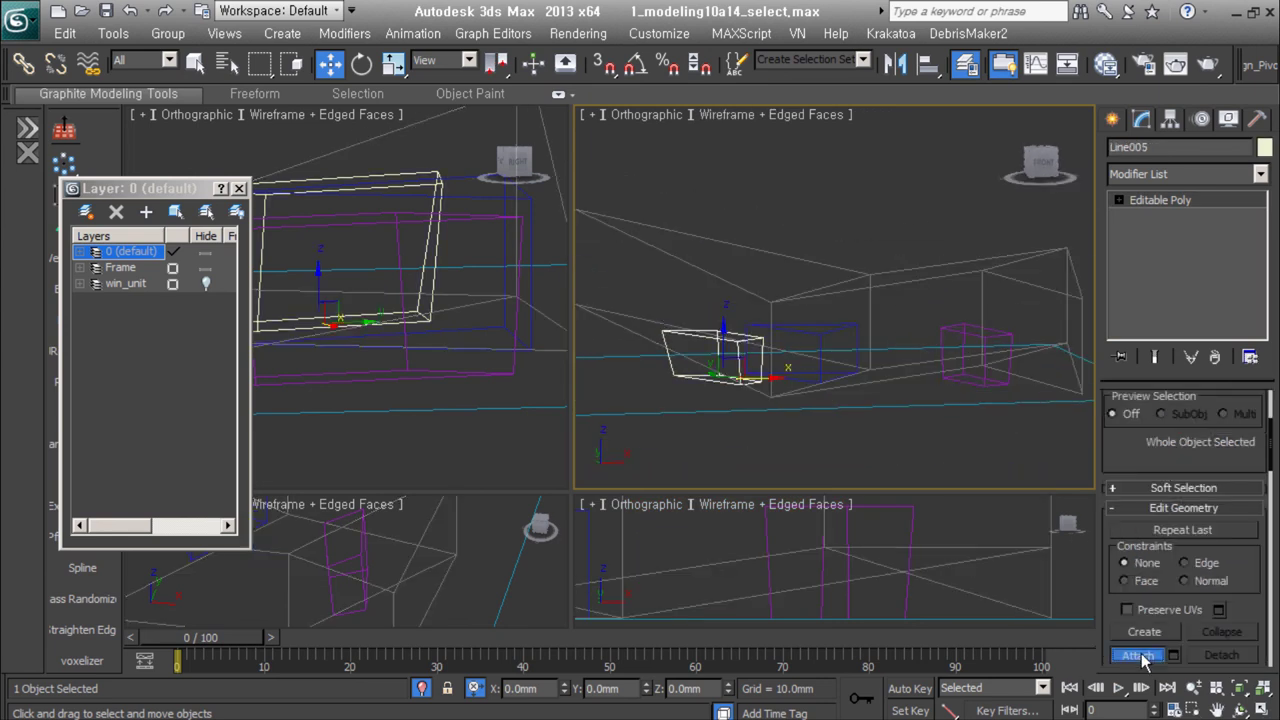
Step: Shift-clone the block to make a copy of it
{"action": "middle_click_drag", "start_coordinate": [917, 378], "coordinate": [705, 366], "text": "alt"}
{"action": "left_click_drag", "start_coordinate": [705, 366], "coordinate": [578, 349], "text": "shift"}
{"action": "left_click", "coordinate": [580, 443]}
{"action": "middle_click_drag", "start_coordinate": [700, 380], "coordinate": [760, 360], "text": "alt"}
Step: Choose Compound Objects, unhide all objects and hide the facade building
{"action": "left_click", "coordinate": [1115, 118]}
{"action": "left_click", "coordinate": [1185, 179]}
{"action": "left_click", "coordinate": [1180, 209]}
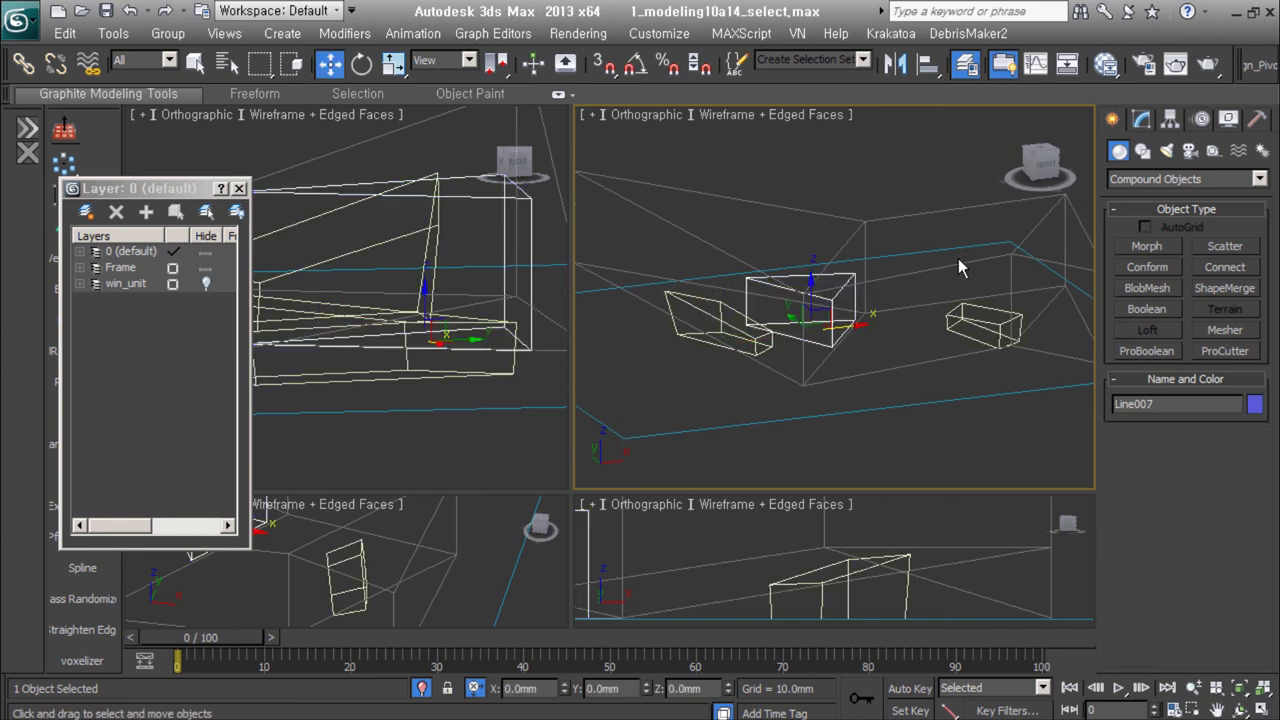
{"action": "key", "text": "w"}
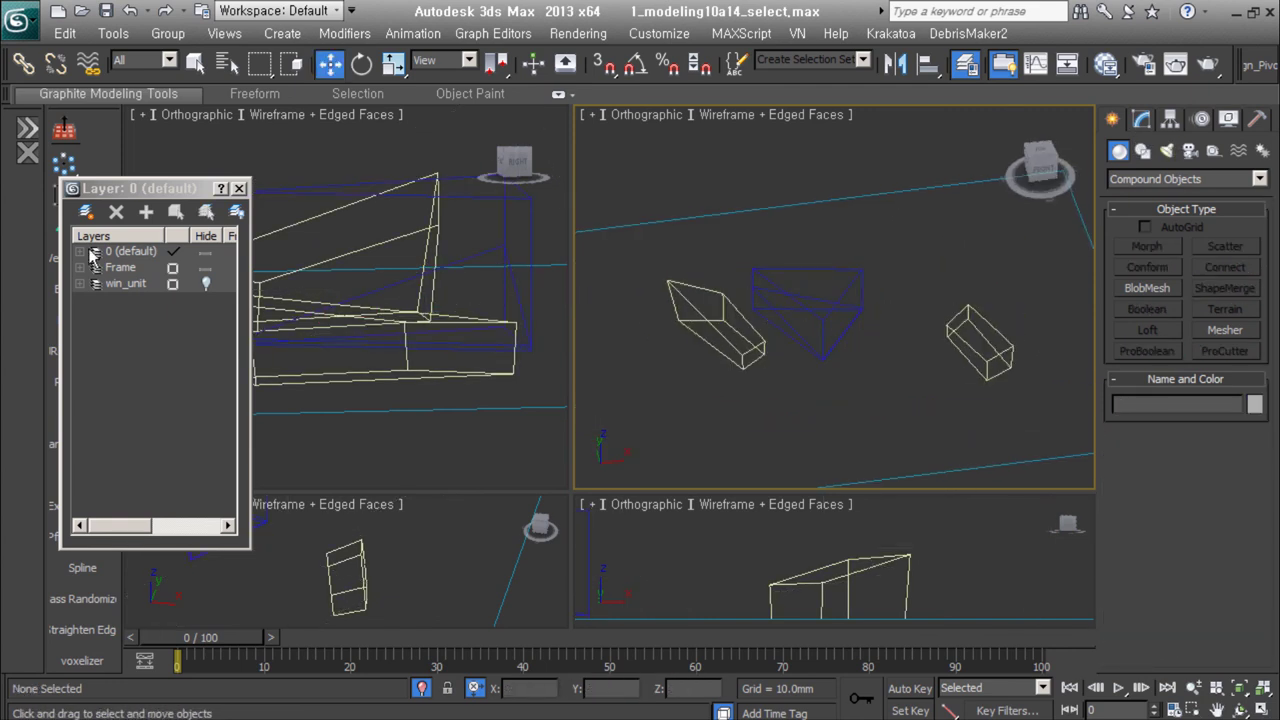
{"action": "right_click", "coordinate": [875, 325]}
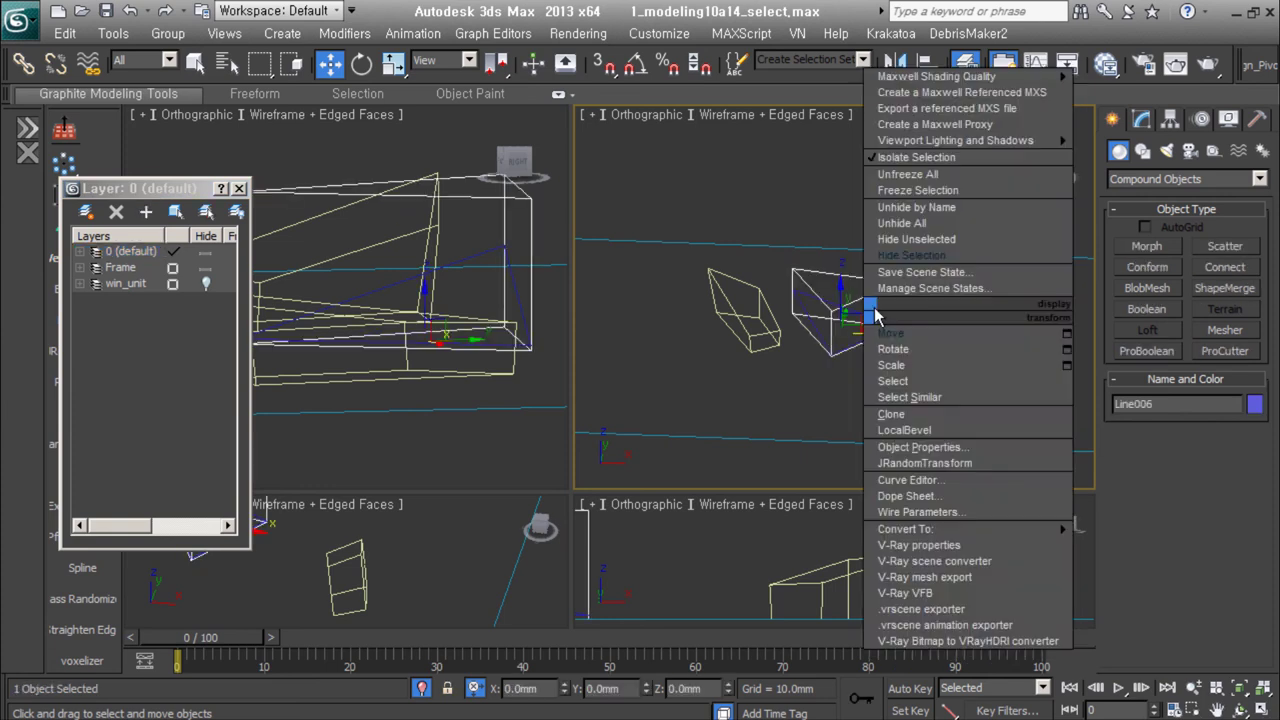
{"action": "left_click", "coordinate": [943, 200]}
{"action": "key", "text": "z"}
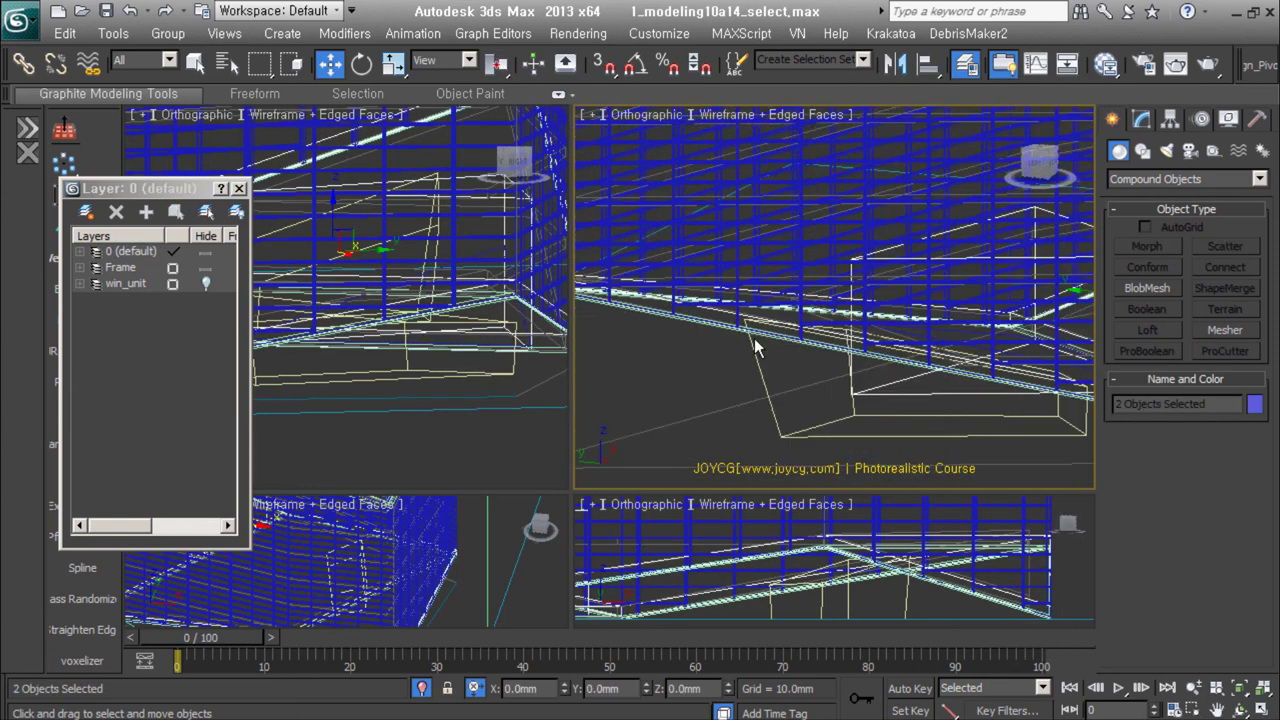
{"action": "key", "text": "alt+q"}
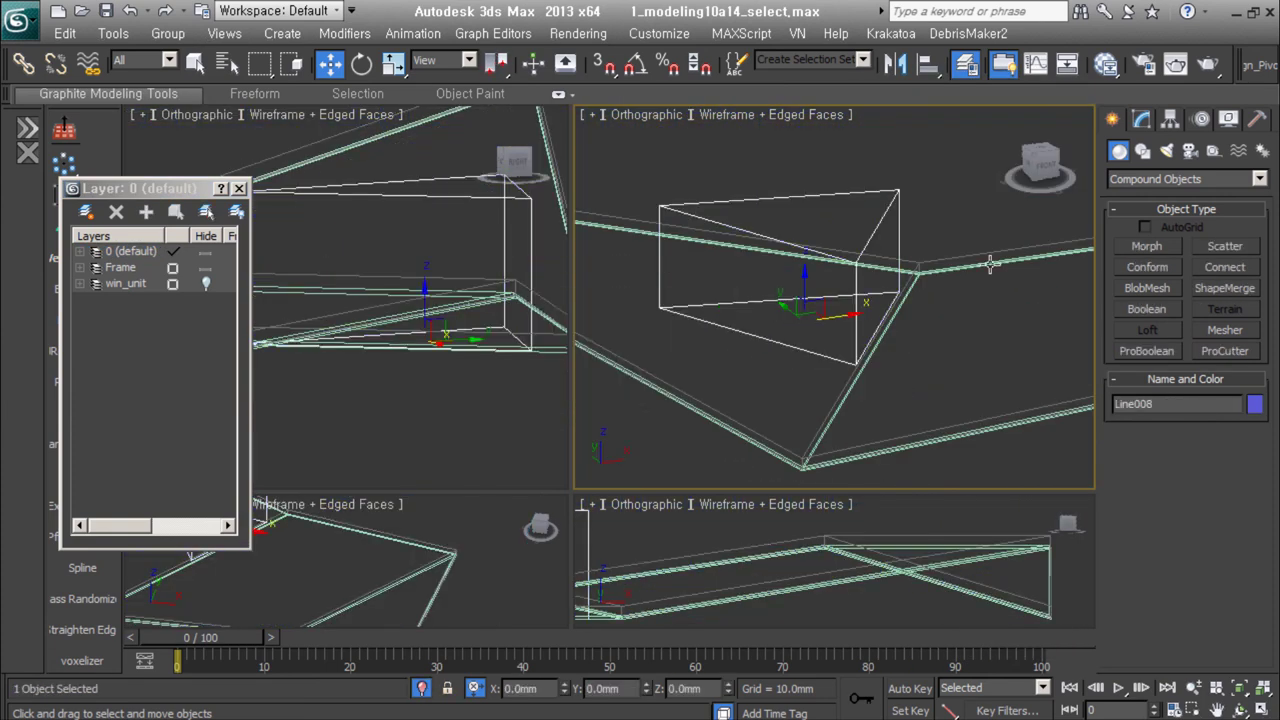
Step: Subtract the box from the slab frame Object004 with ProBoolean, cutting an opening
{"action": "left_click", "coordinate": [920, 274]}
{"action": "left_click", "coordinate": [1147, 351]}
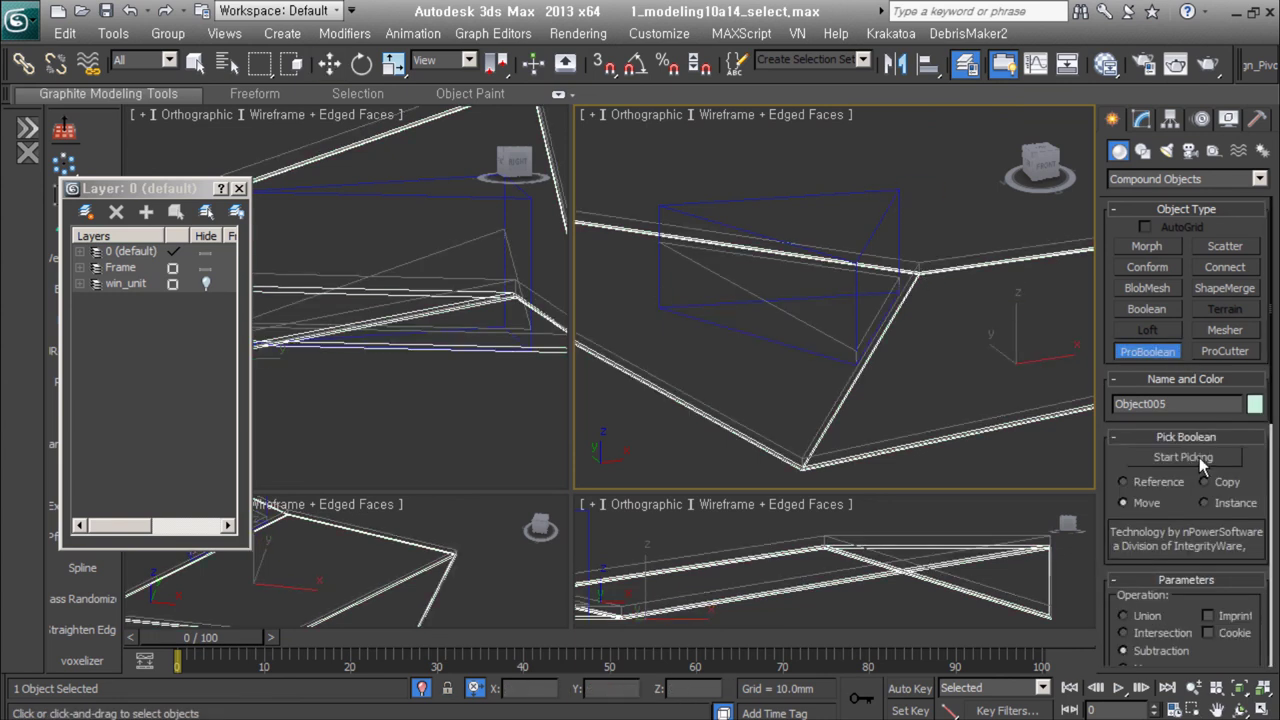
{"action": "left_click", "coordinate": [1183, 457]}
{"action": "left_click", "coordinate": [869, 320]}
{"action": "middle_click_drag", "start_coordinate": [772, 373], "coordinate": [900, 369], "text": "alt"}
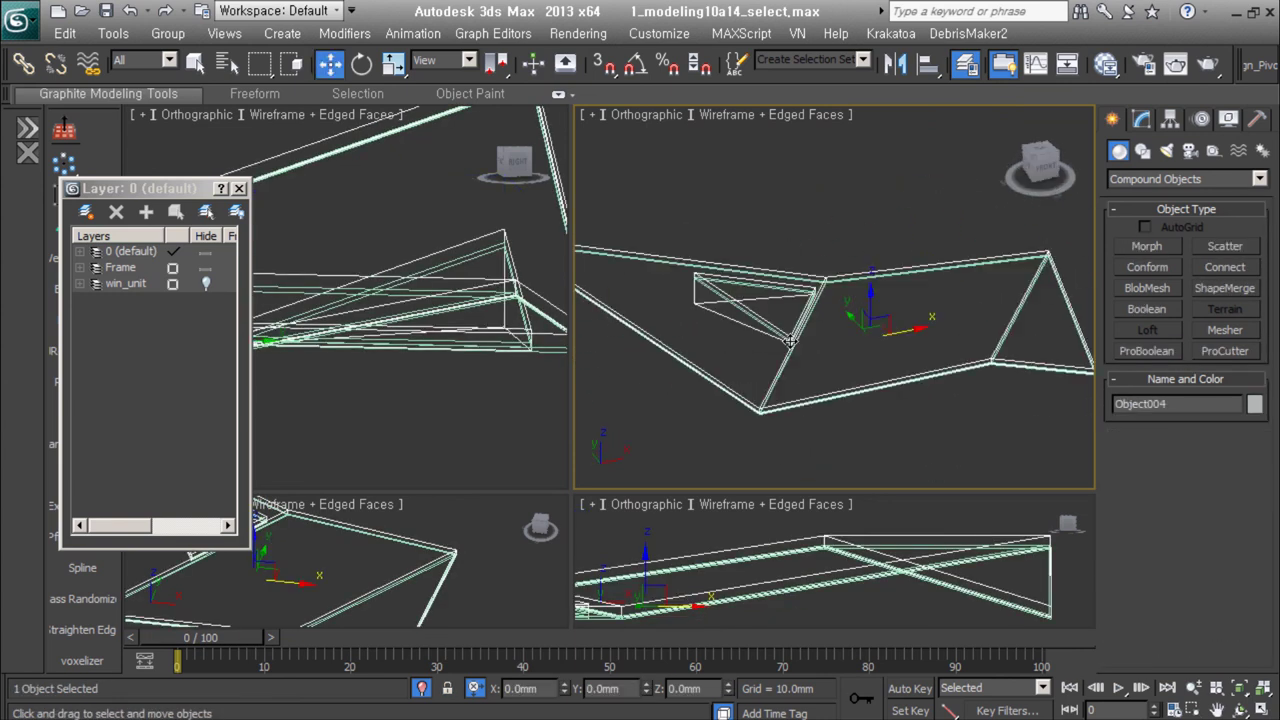
{"action": "key", "text": "F3"}
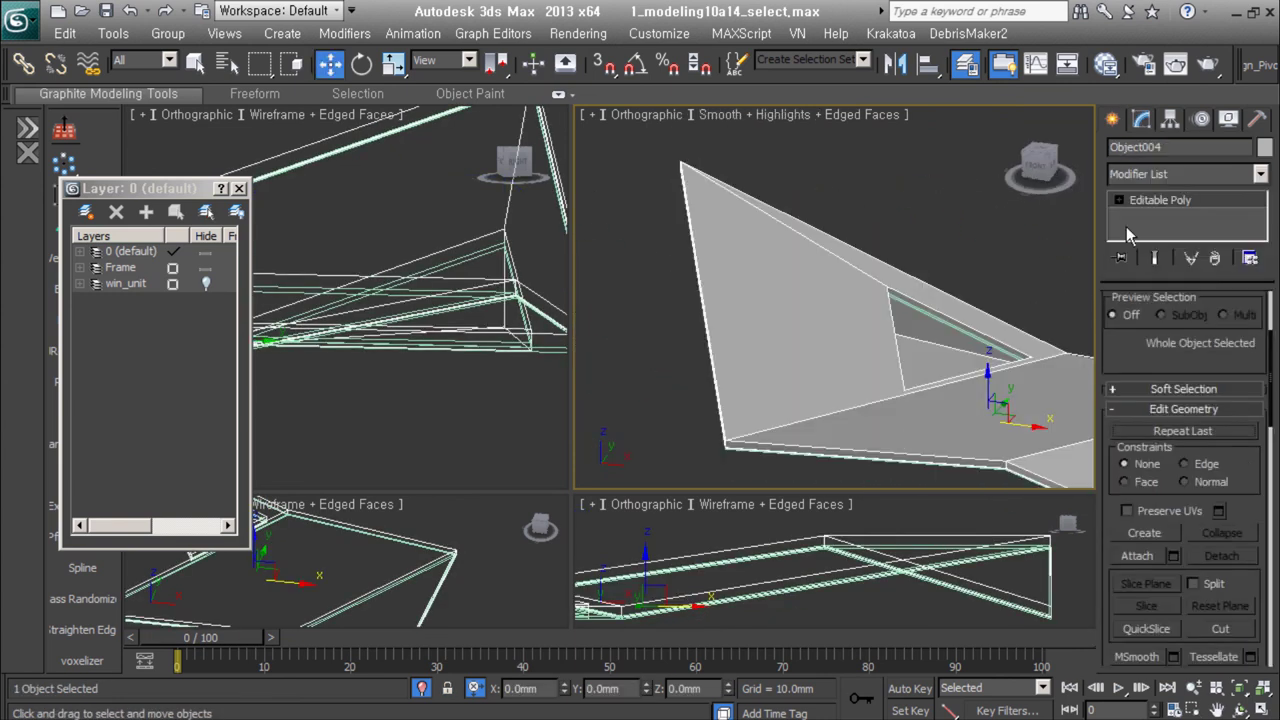
Step: Convert the cut frame to Editable Poly, check the opening, and zoom out to the whole scene
{"action": "left_click", "coordinate": [1155, 248]}
{"action": "left_click", "coordinate": [930, 340]}
{"action": "mouse_move", "coordinate": [930, 340]}
{"action": "middle_mouse_down", "text": "alt"}
{"action": "mouse_move", "coordinate": [928, 328]}
{"action": "mouse_move", "coordinate": [879, 369]}
{"action": "mouse_move", "coordinate": [964, 463]}
{"action": "middle_mouse_up", "text": "alt"}
{"action": "key", "text": "3"}
{"action": "key", "text": "s"}
{"action": "left_click", "coordinate": [964, 464]}
{"action": "key", "text": "ctrl+shift+z"}
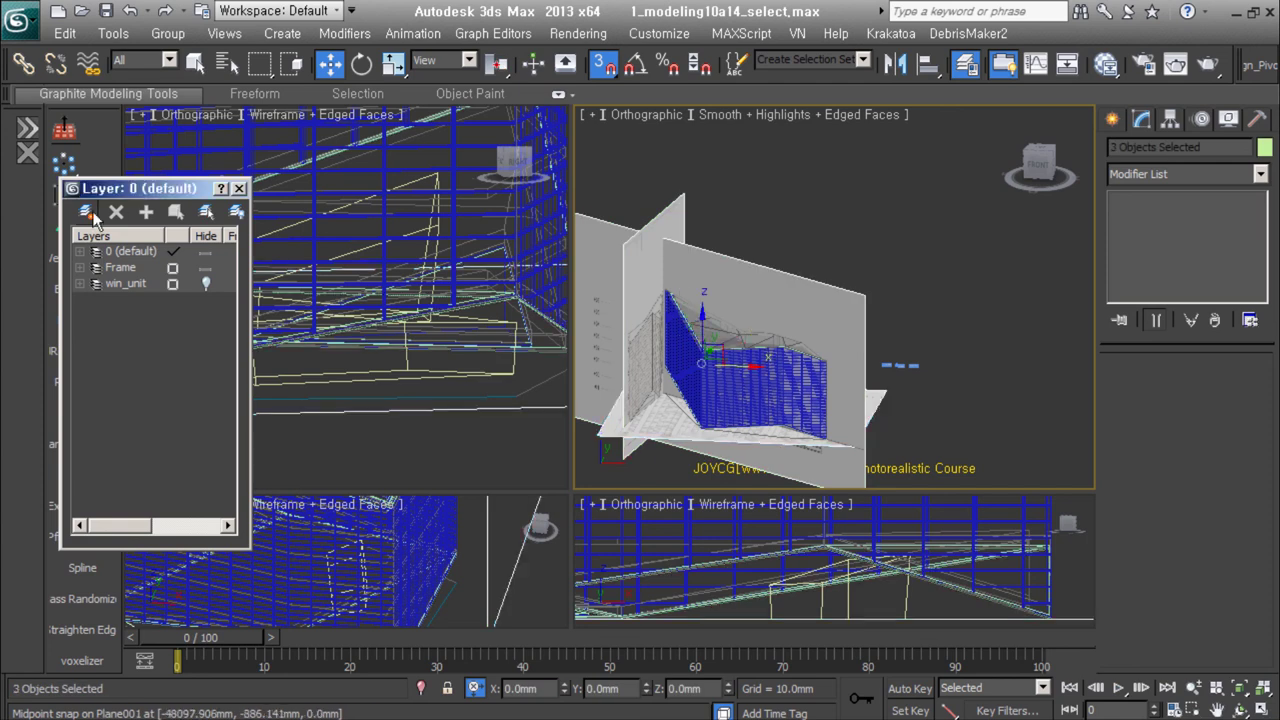
Step: Put the selected objects on new layer Layer001 and inspect the roofed building and blocks
{"action": "left_click", "coordinate": [86, 211]}
{"action": "middle_click_drag", "start_coordinate": [820, 300], "coordinate": [629, 410], "text": "alt"}
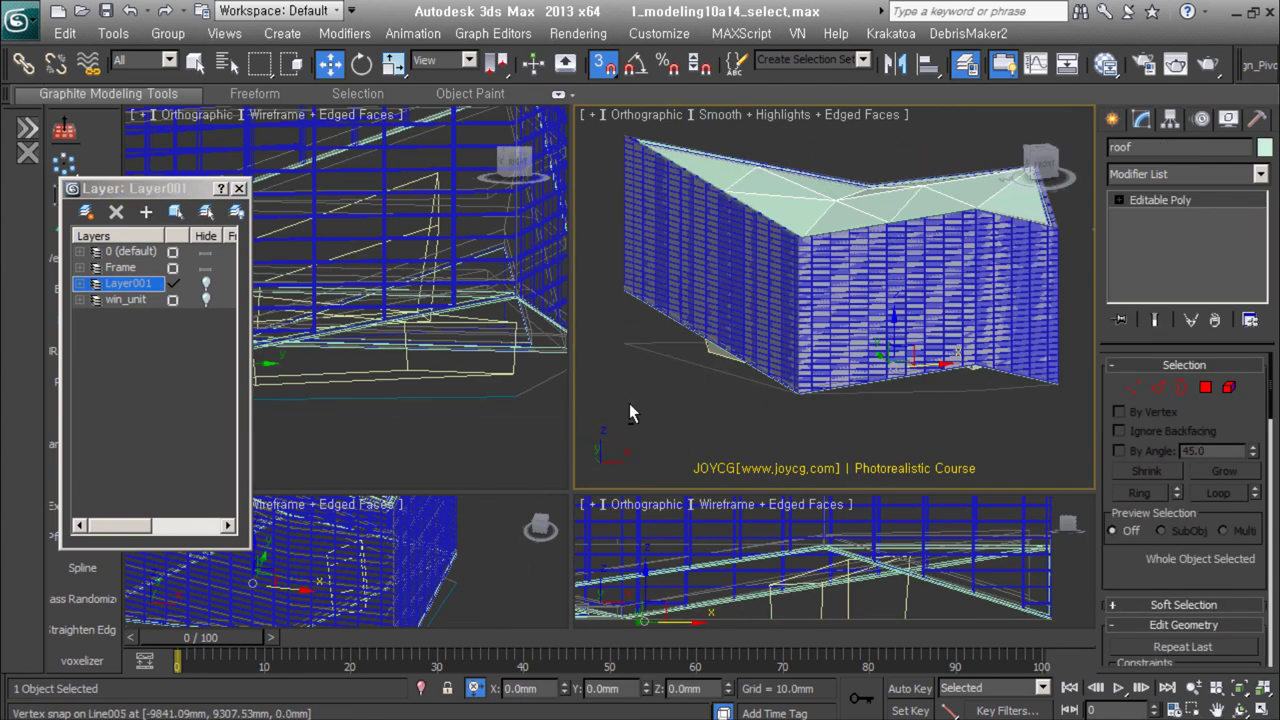
{"action": "scroll", "coordinate": [805, 312], "scroll_direction": "up", "scroll_amount": 5}
{"action": "middle_click_drag", "start_coordinate": [805, 312], "coordinate": [925, 323]}
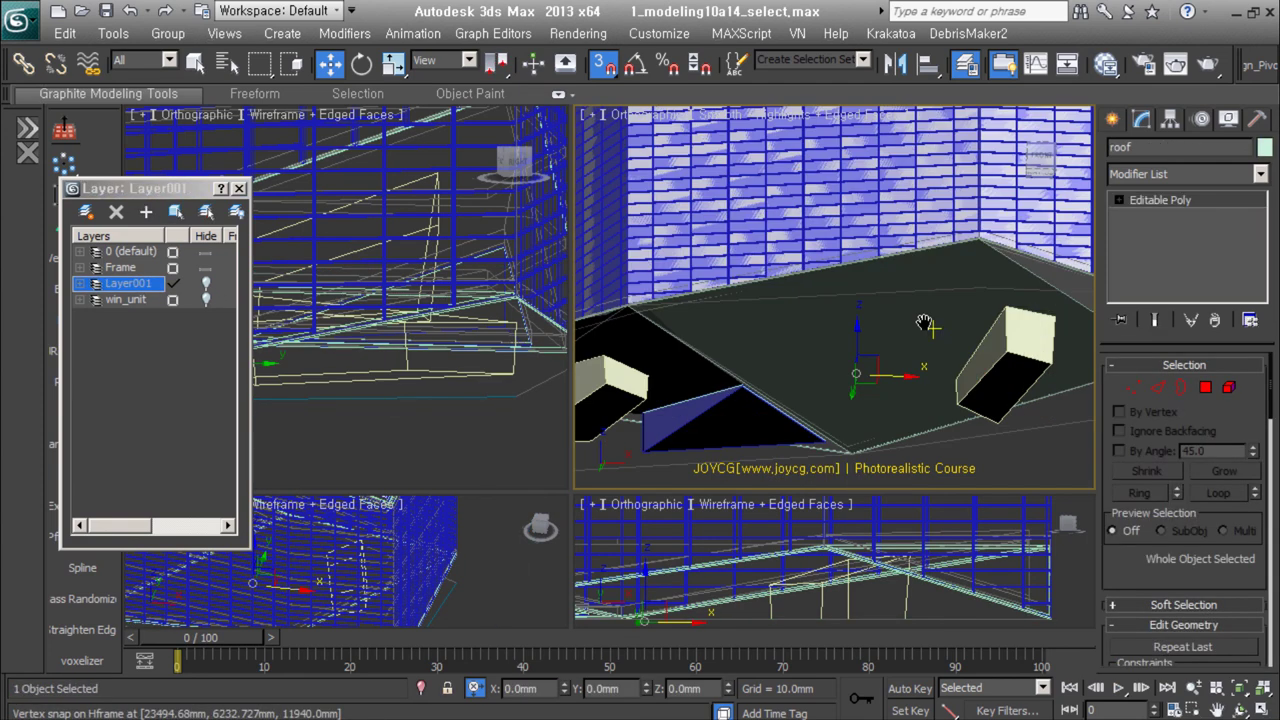
{"action": "scroll", "coordinate": [984, 382], "scroll_direction": "down", "scroll_amount": 4}
{"action": "scroll", "coordinate": [957, 422], "scroll_direction": "down", "scroll_amount": 4}
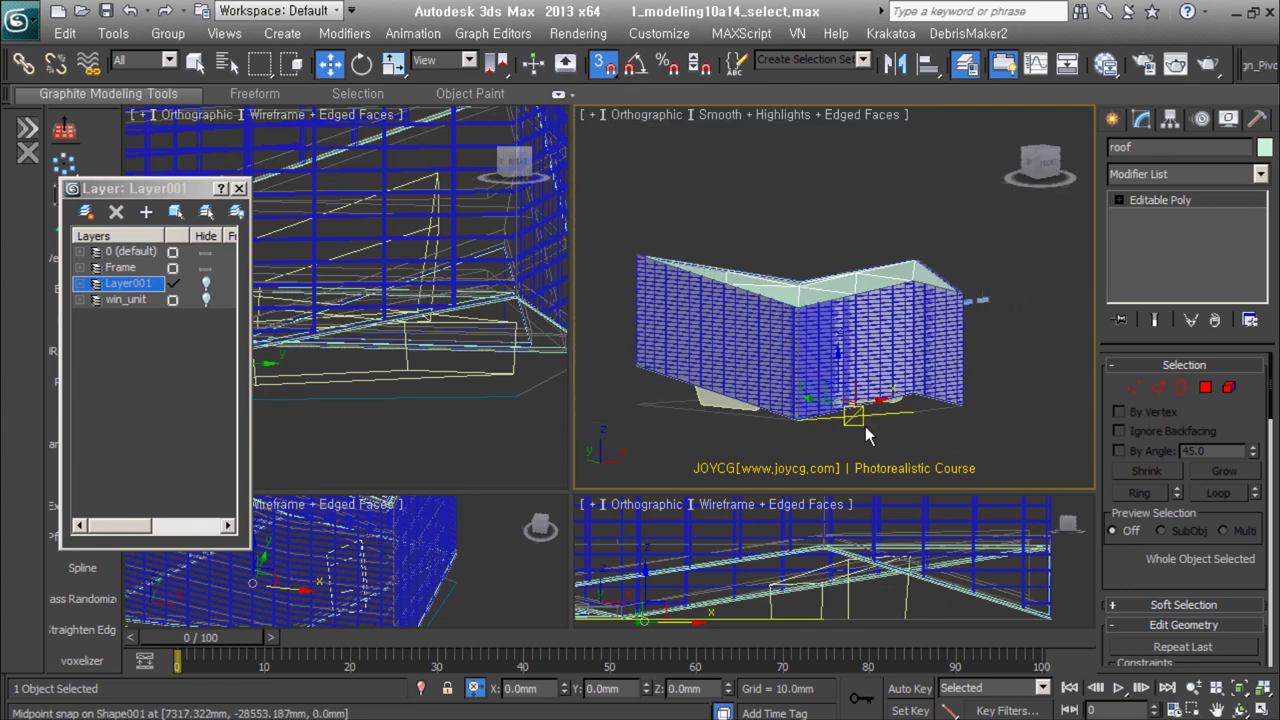